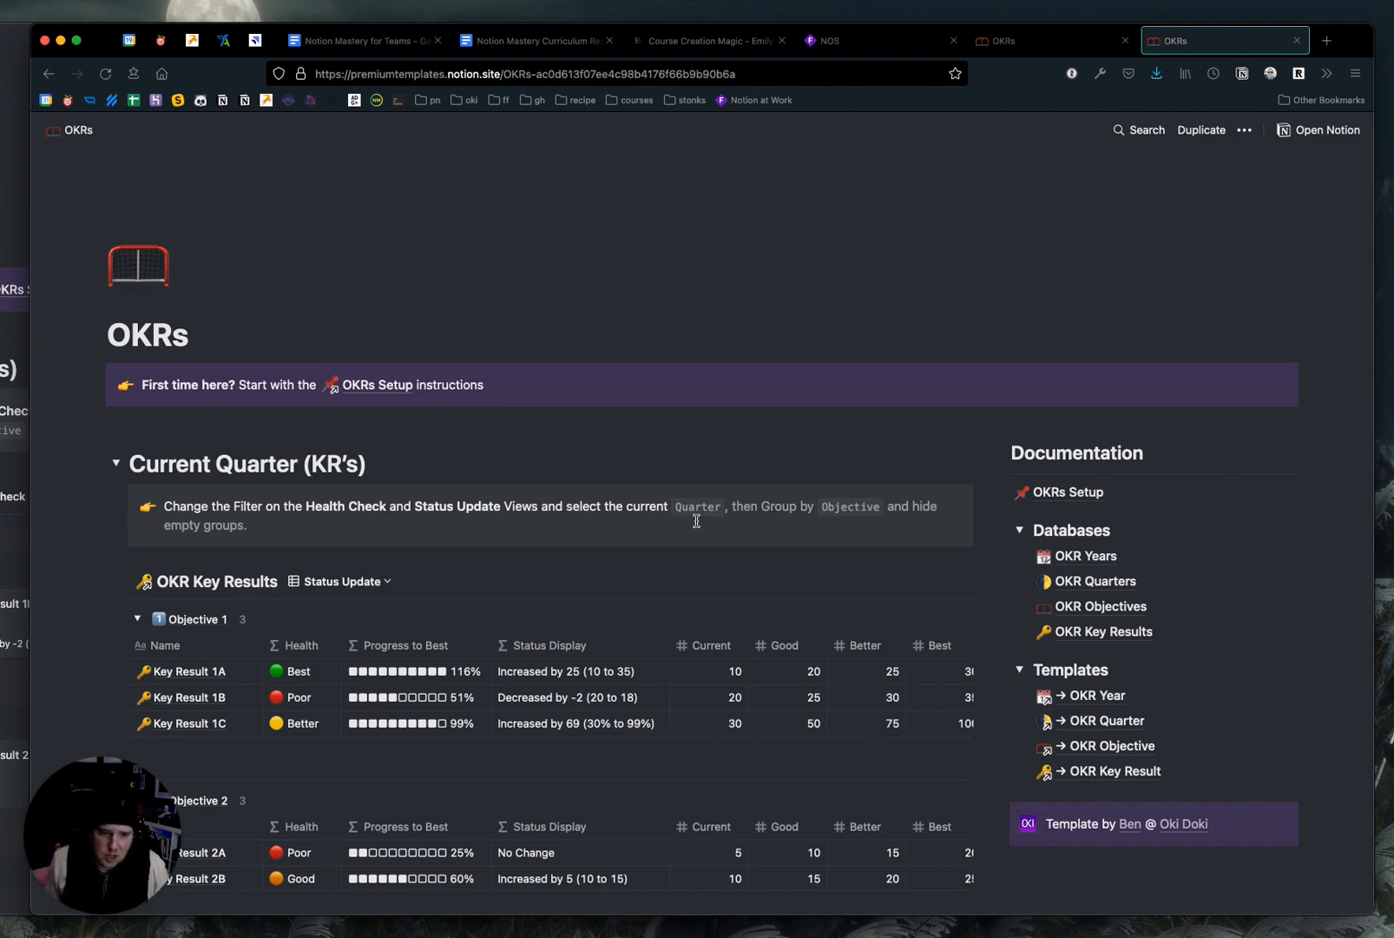
- Examine the OKR Key Results table in the Status Update view, including the Actual column at its far end
{"action": "scroll", "coordinate": [696, 521], "scroll_direction": "down", "scroll_amount": 1}
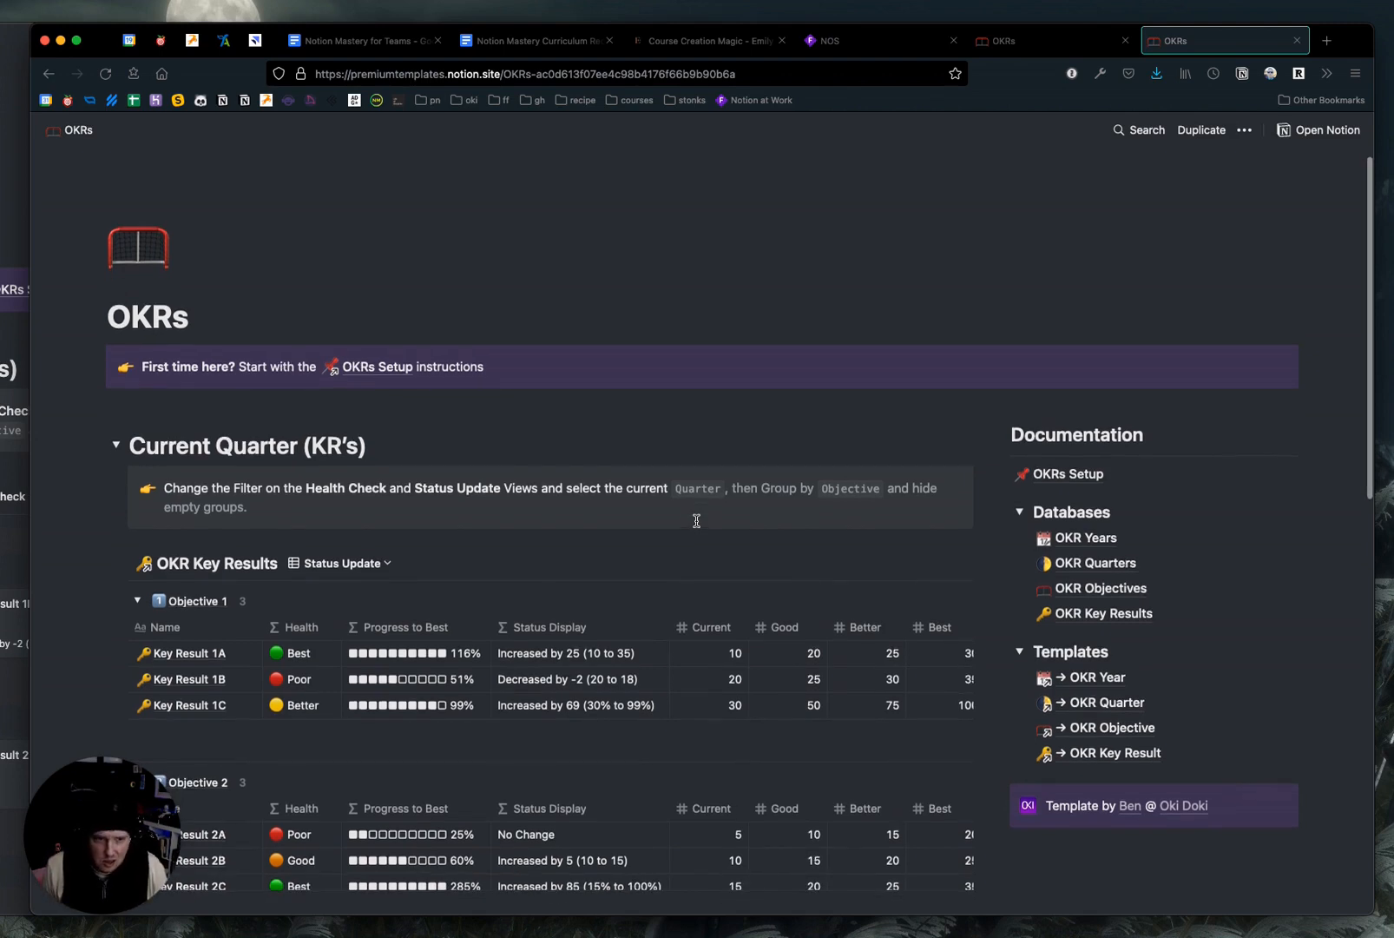
{"action": "scroll", "coordinate": [697, 521], "scroll_direction": "down", "scroll_amount": 5}
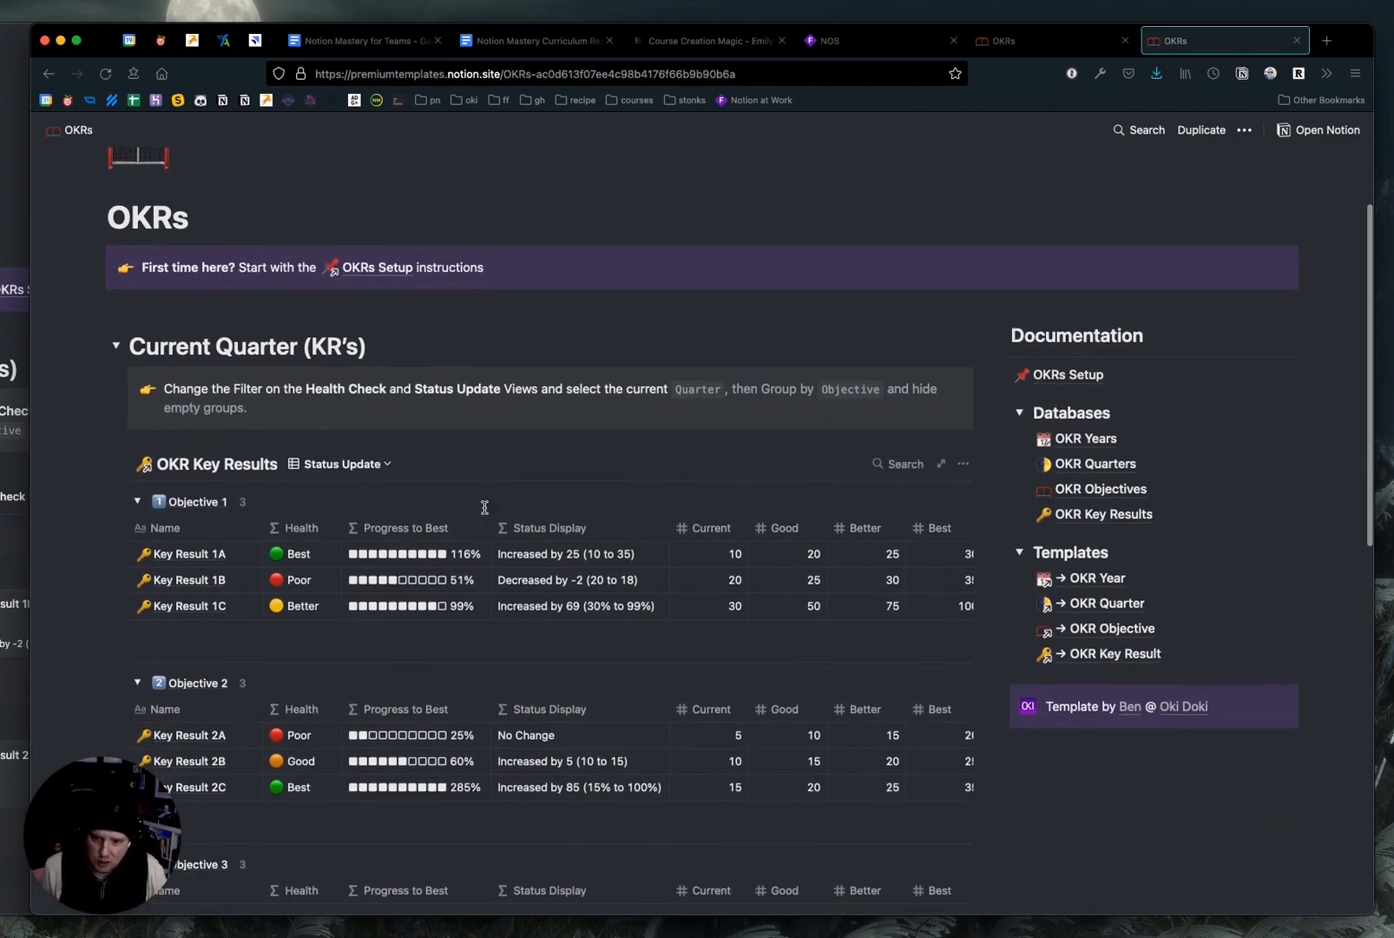
{"action": "scroll", "coordinate": [684, 593], "scroll_direction": "right", "scroll_amount": 4}
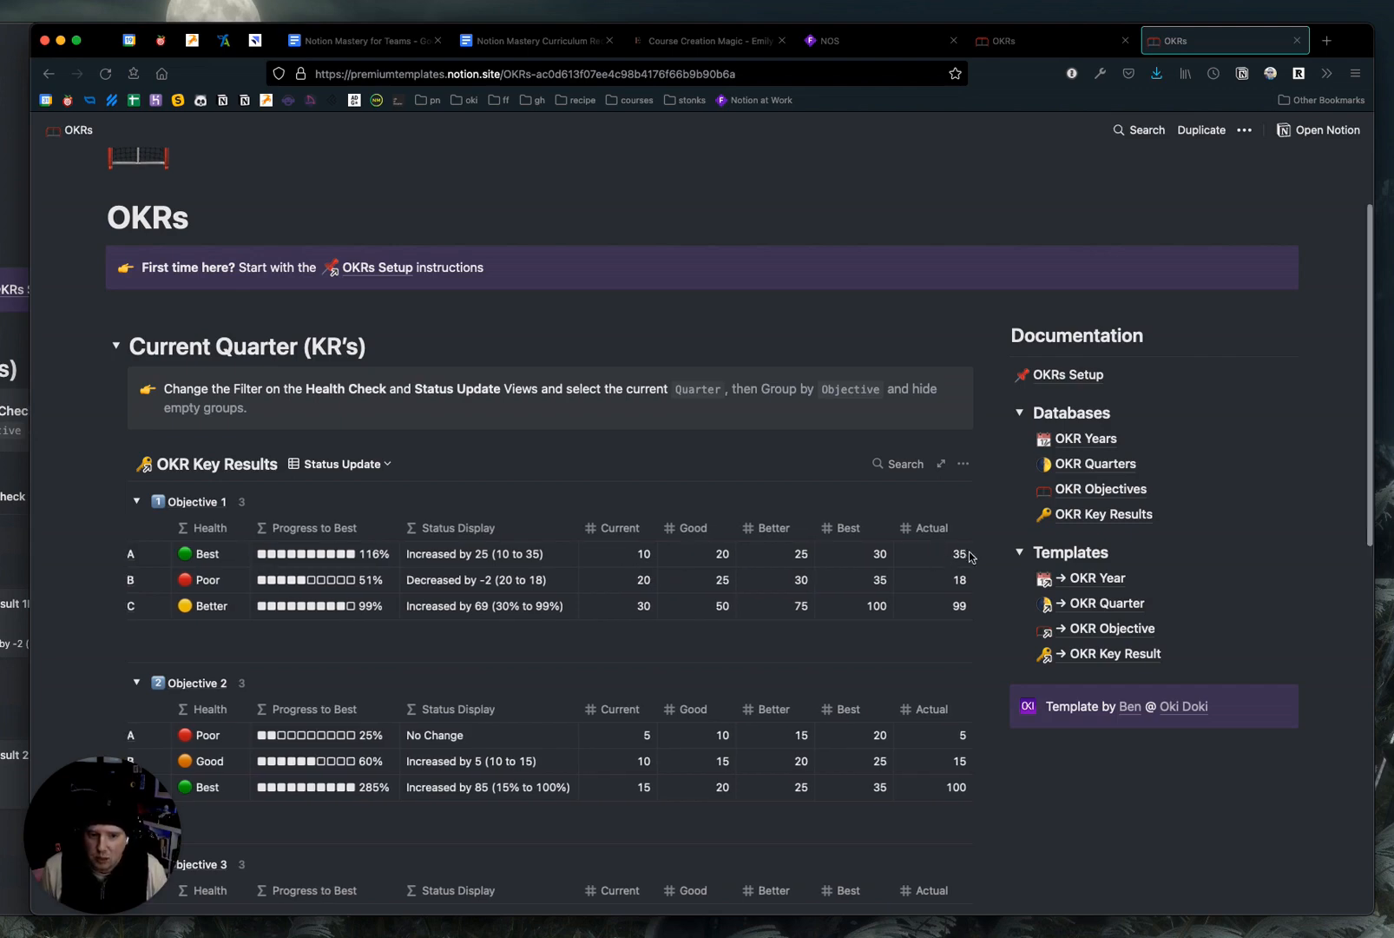
{"action": "scroll", "coordinate": [769, 575], "scroll_direction": "left", "scroll_amount": 3}
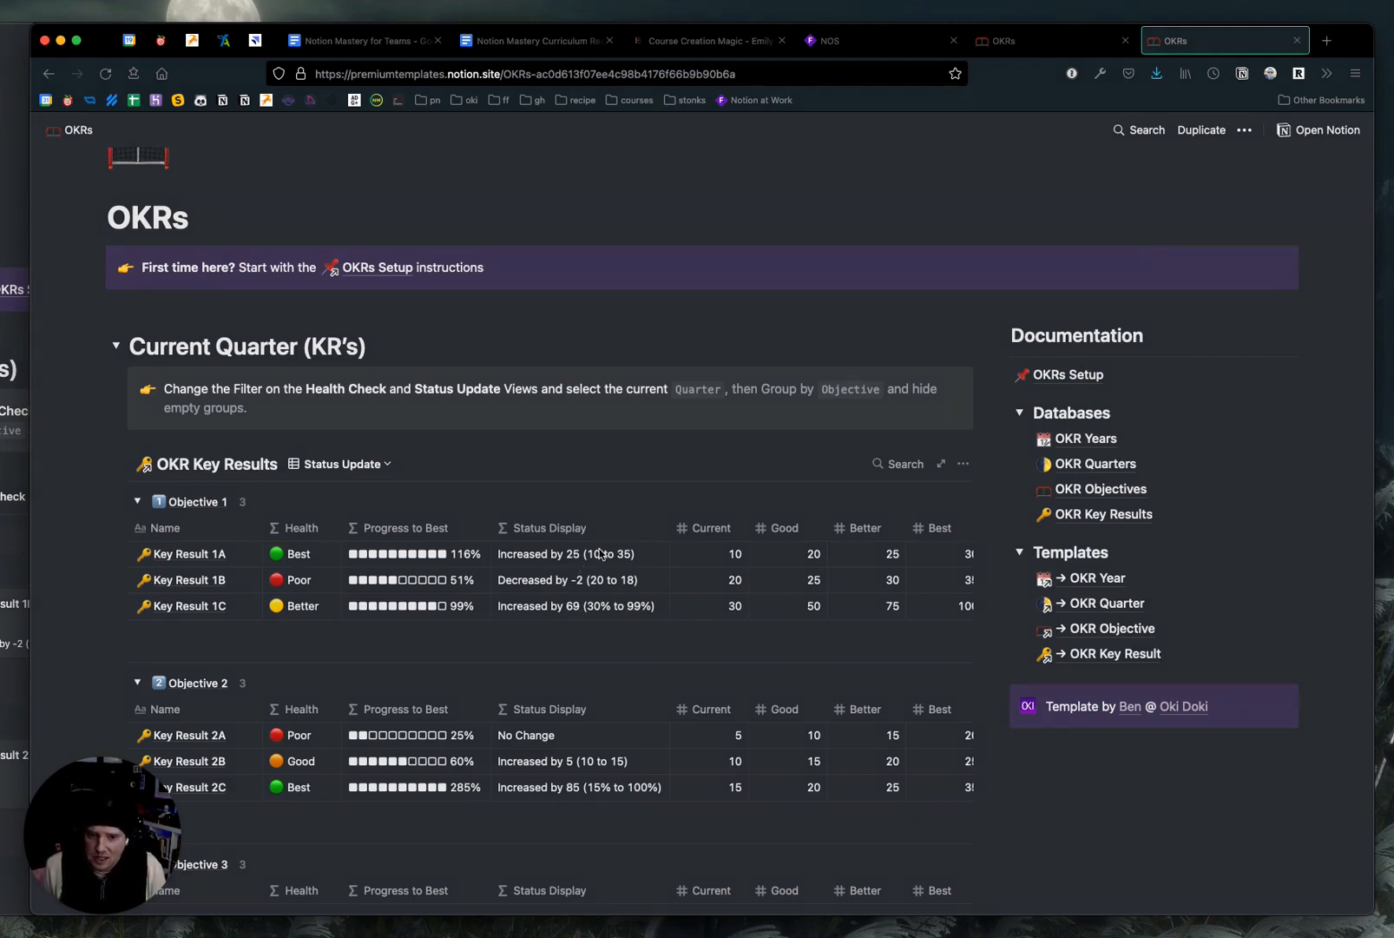
- Show the OKR Key Results in the Health Check view and examine the board for all three objectives
{"action": "left_click", "coordinate": [380, 466]}
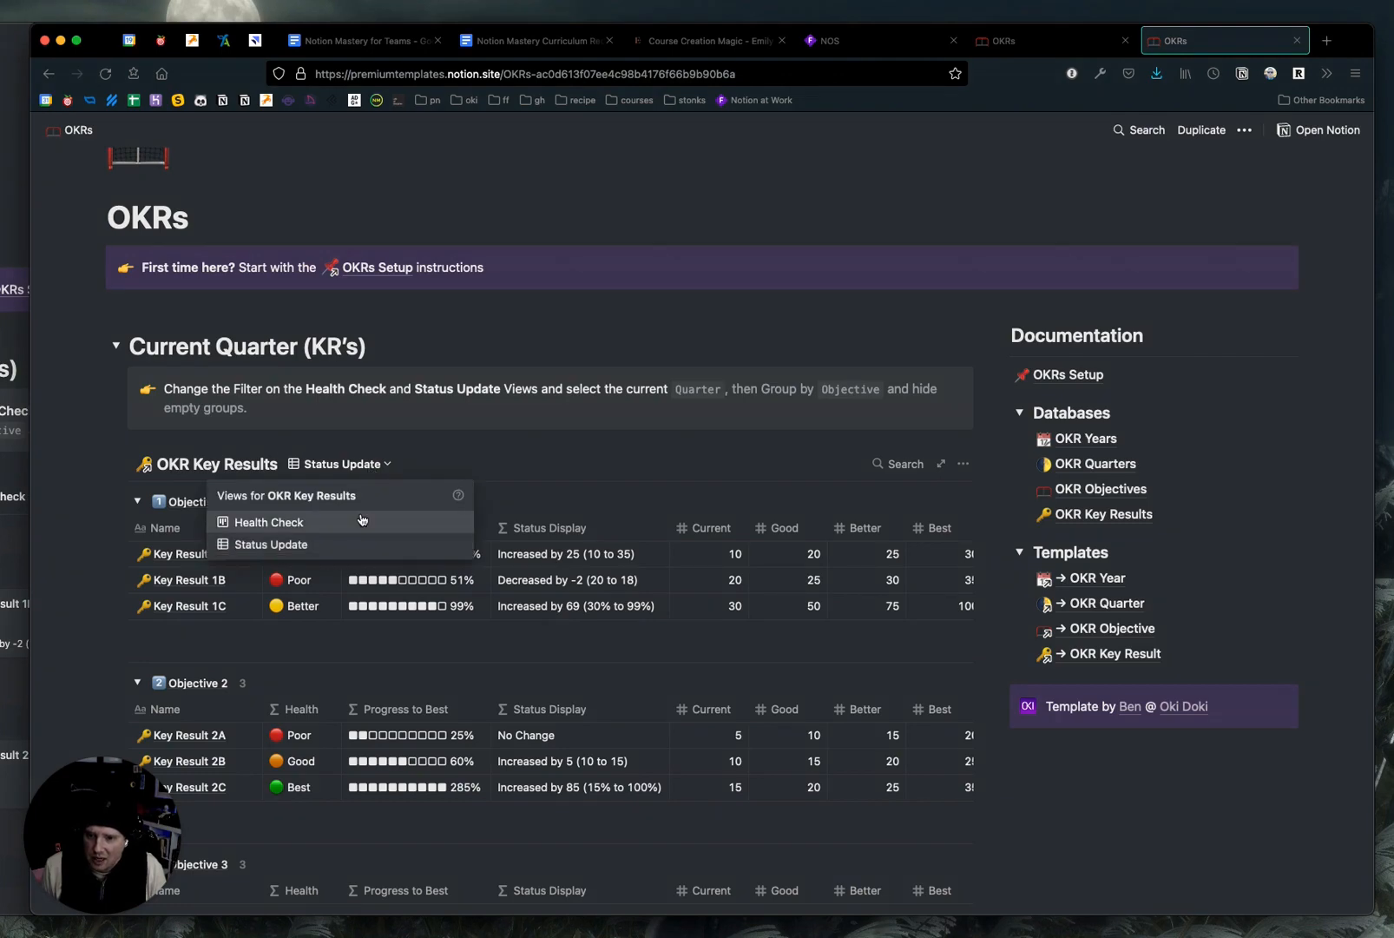
{"action": "left_click", "coordinate": [362, 520]}
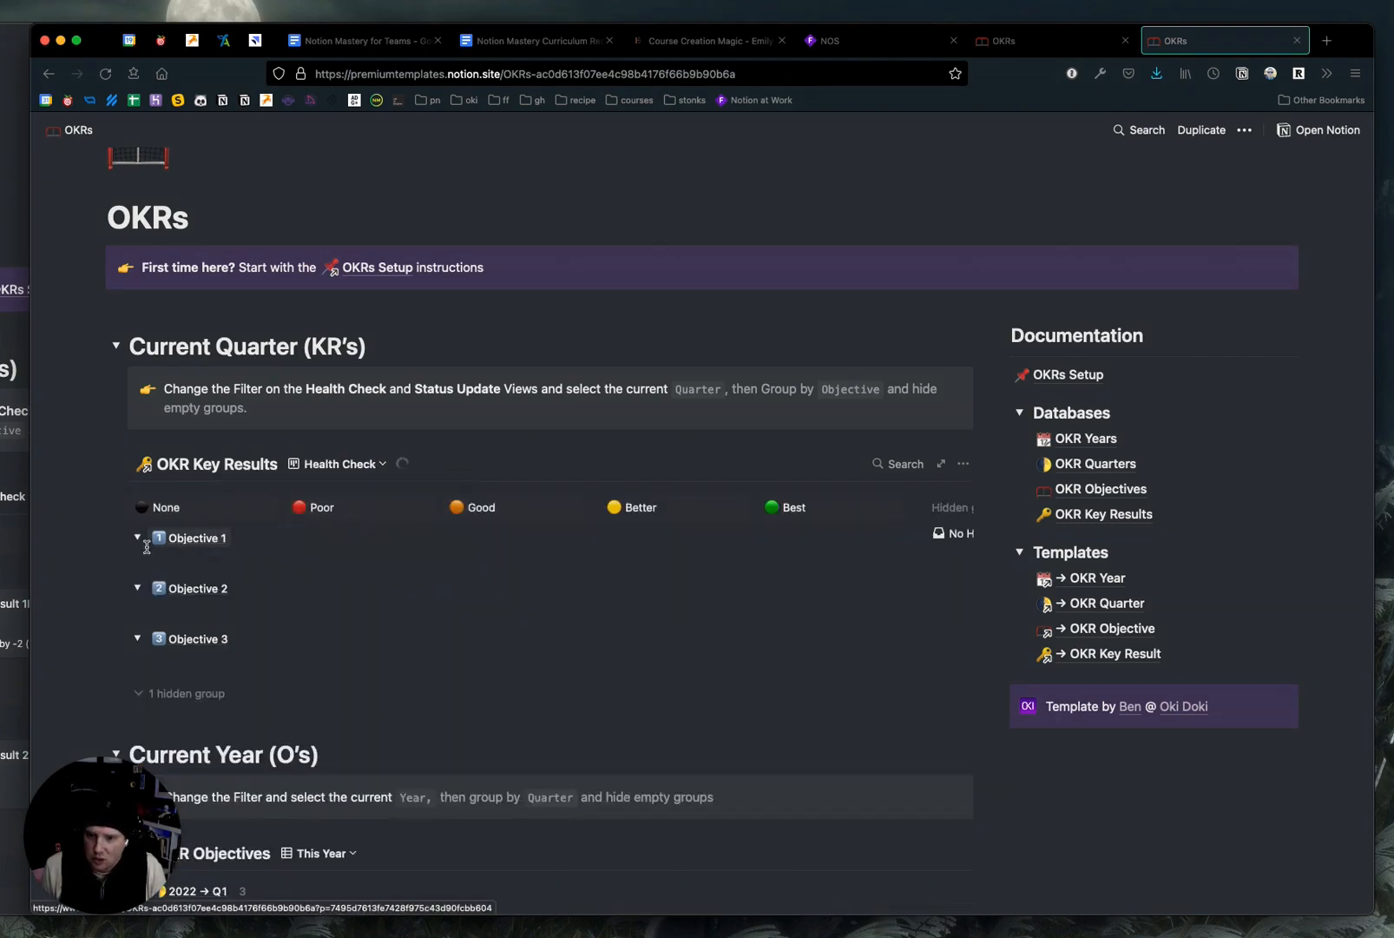
{"action": "scroll", "coordinate": [191, 555], "scroll_direction": "down", "scroll_amount": 1}
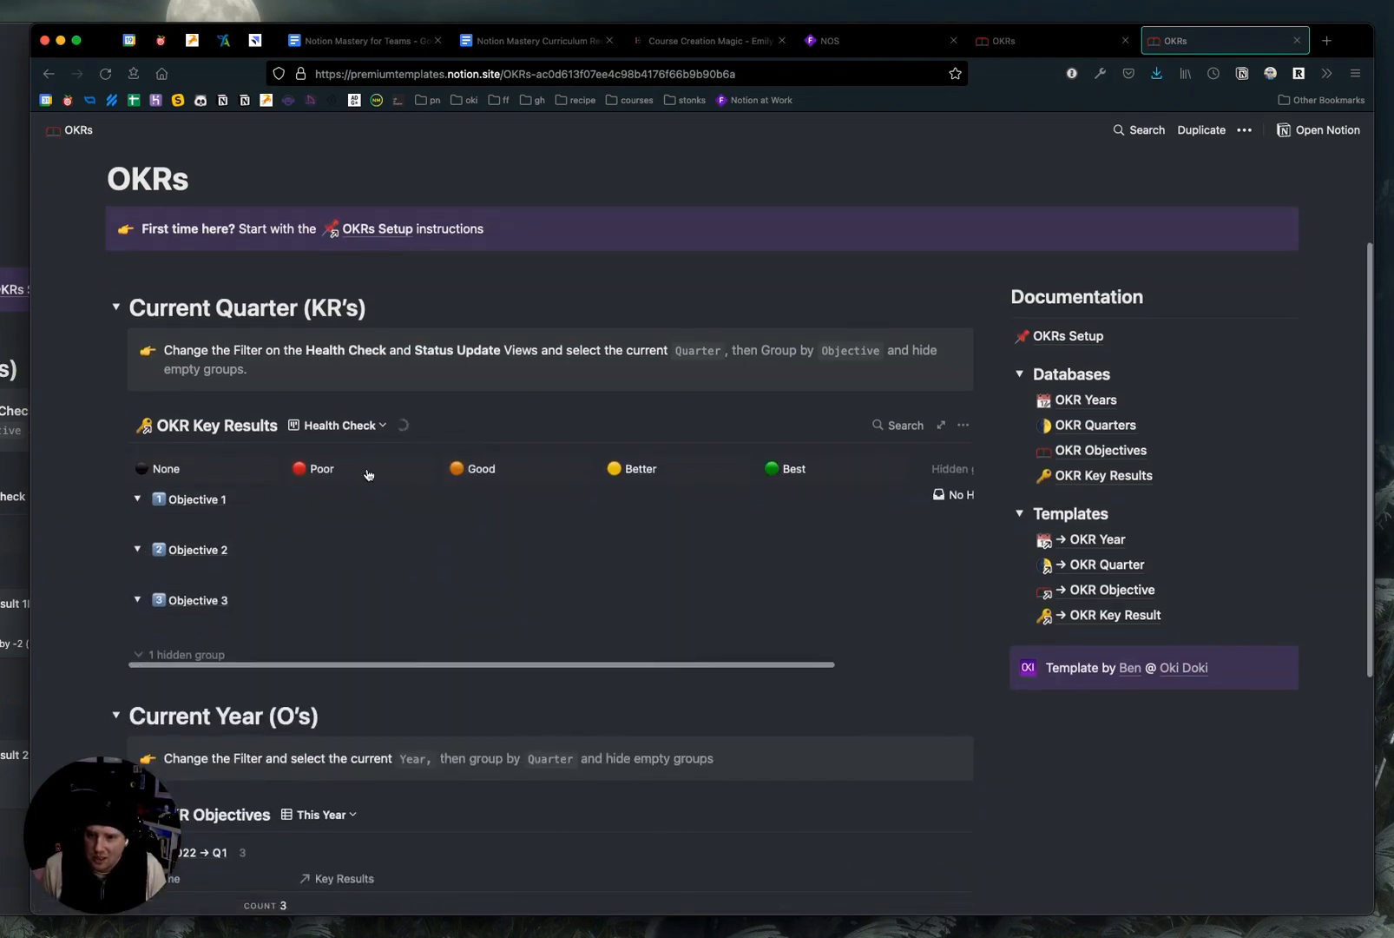
{"action": "scroll", "coordinate": [691, 482], "scroll_direction": "down", "scroll_amount": 2}
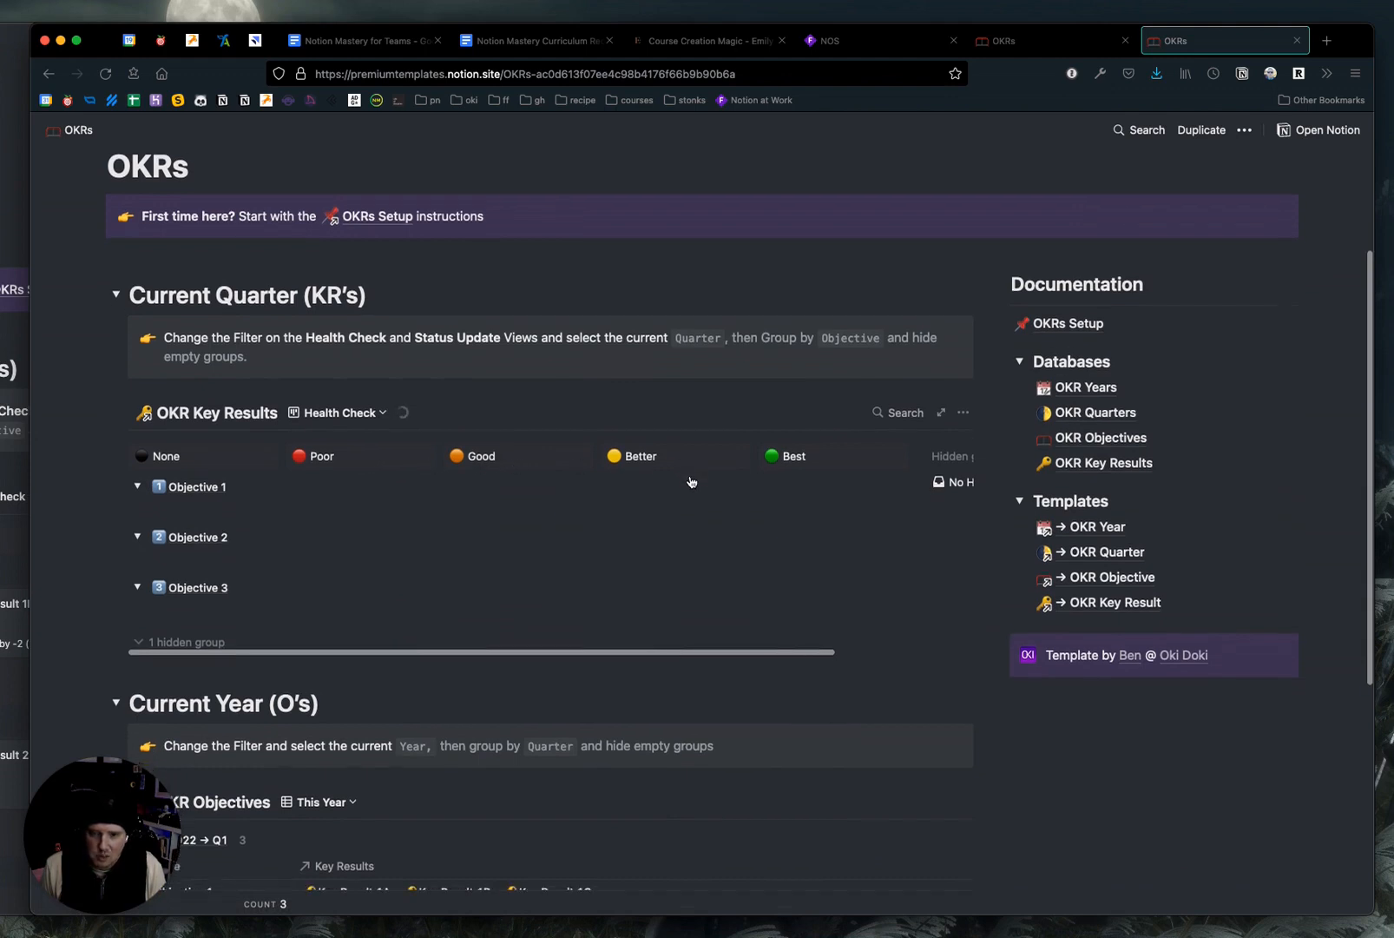
{"action": "scroll", "coordinate": [473, 530], "scroll_direction": "down", "scroll_amount": 1}
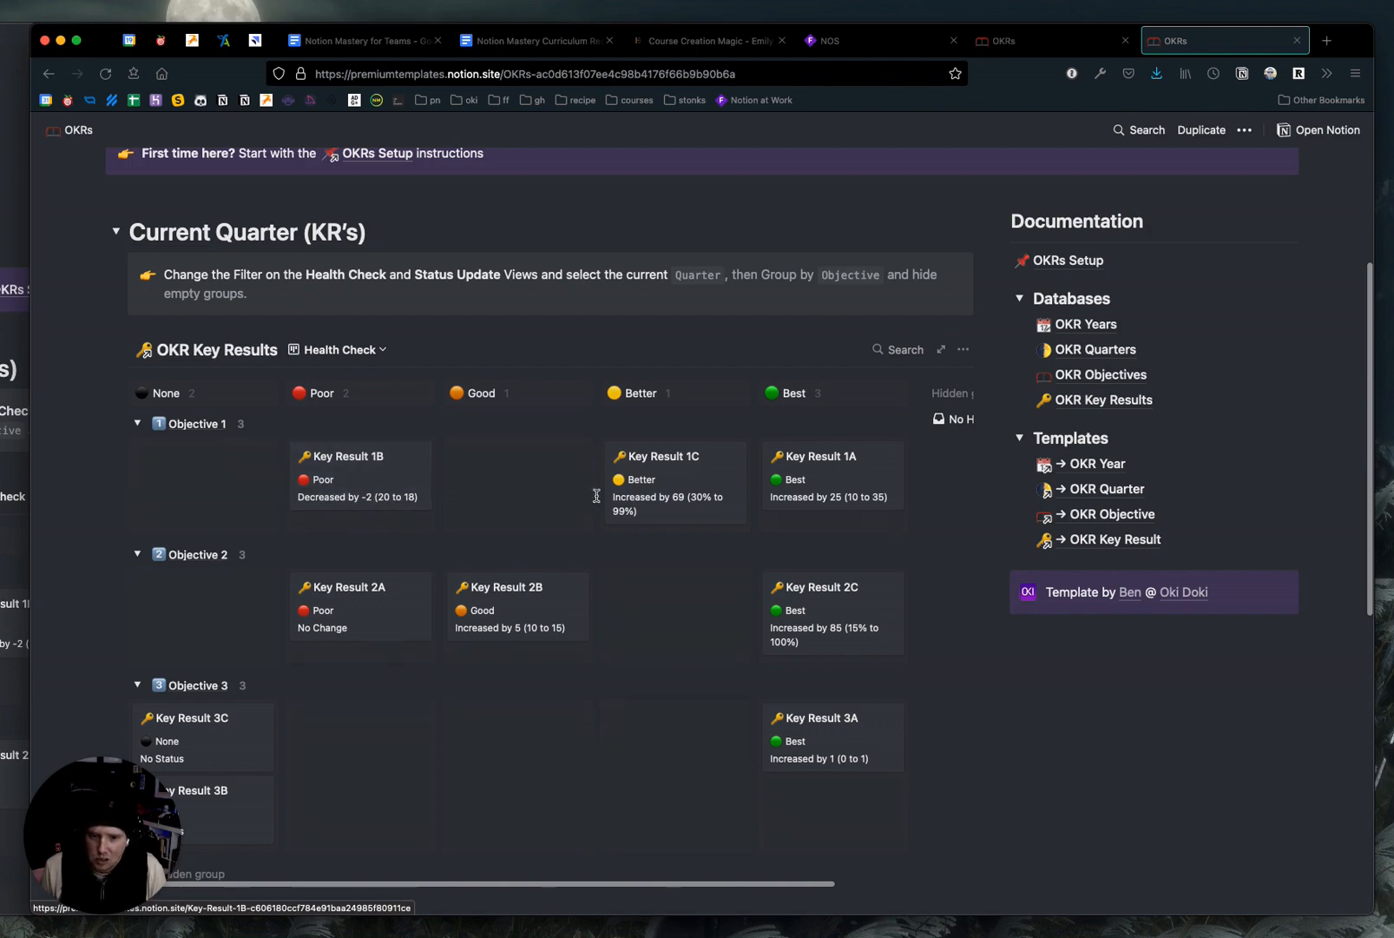
{"action": "scroll", "coordinate": [714, 482], "scroll_direction": "down", "scroll_amount": 3}
{"action": "scroll", "coordinate": [714, 479], "scroll_direction": "up", "scroll_amount": 1}
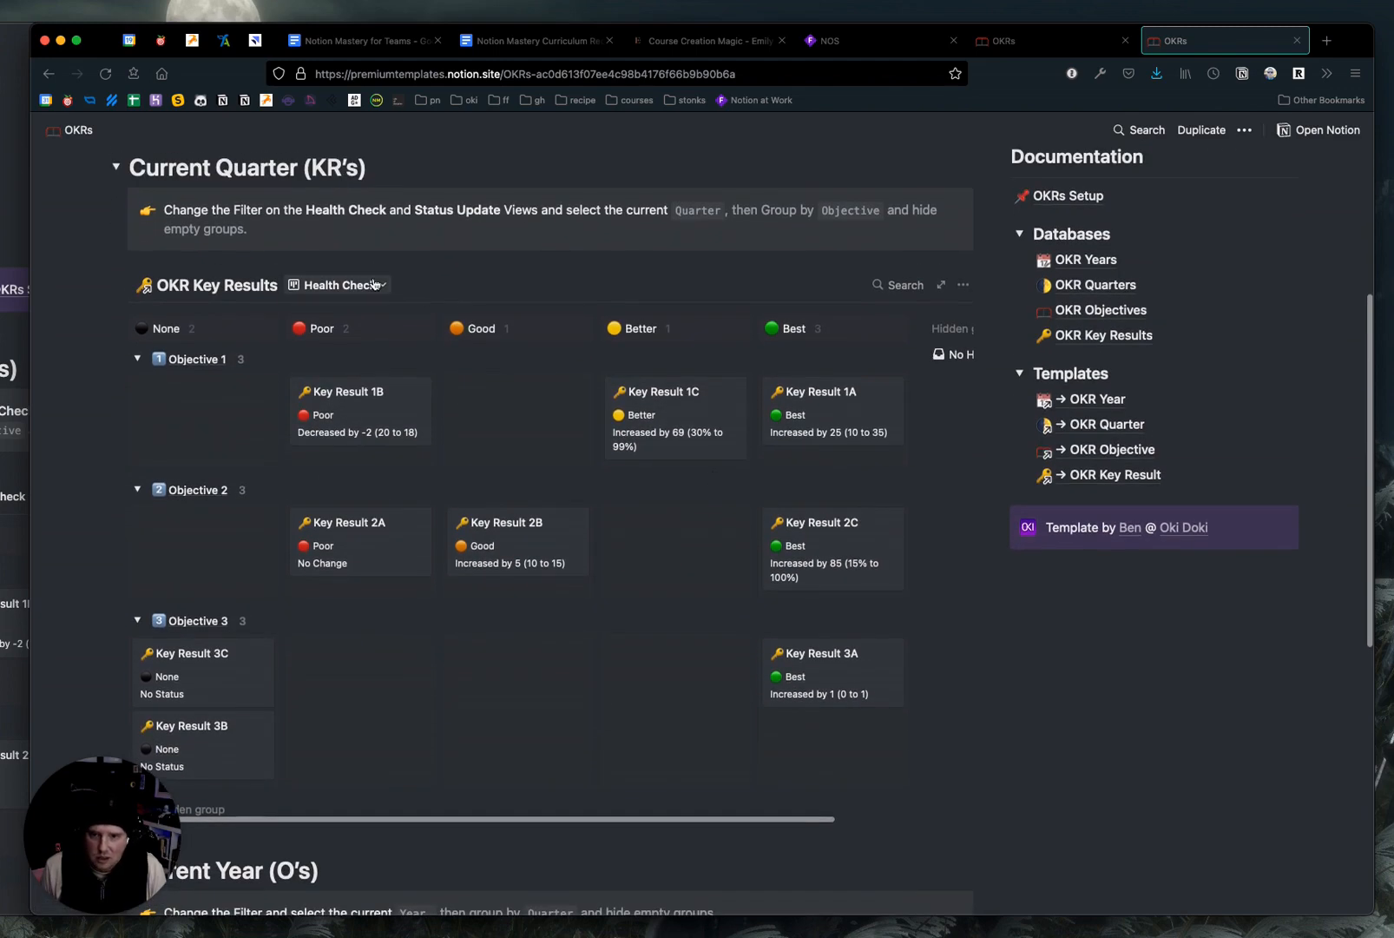
- Compare the key results in the Status Update view, including the Actual values, and return to the Health Check view
{"action": "left_click", "coordinate": [341, 285]}
{"action": "left_click", "coordinate": [353, 364]}
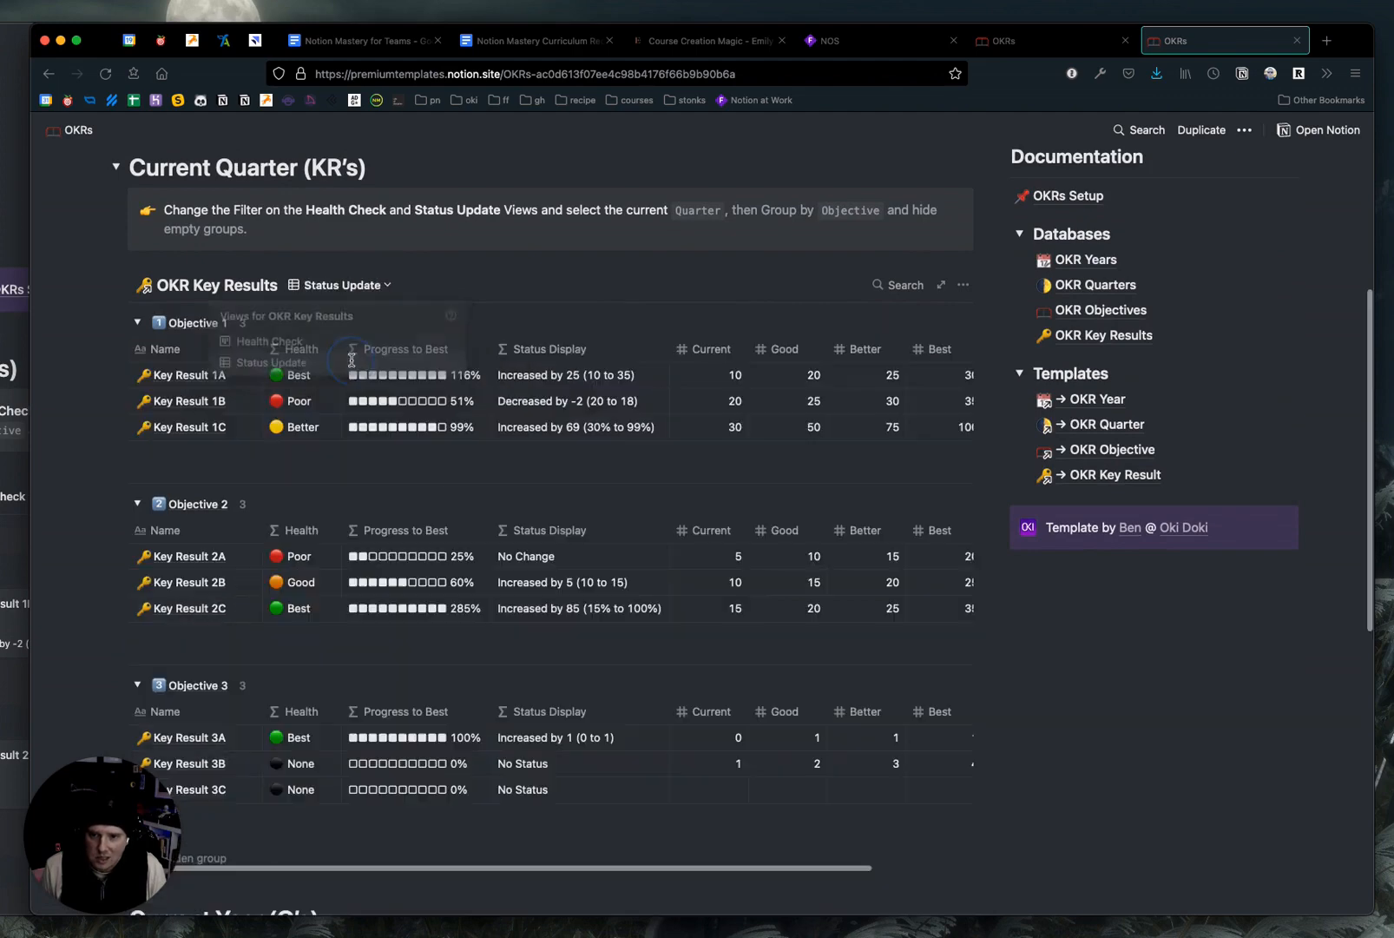
{"action": "scroll", "coordinate": [713, 405], "scroll_direction": "right", "scroll_amount": 3}
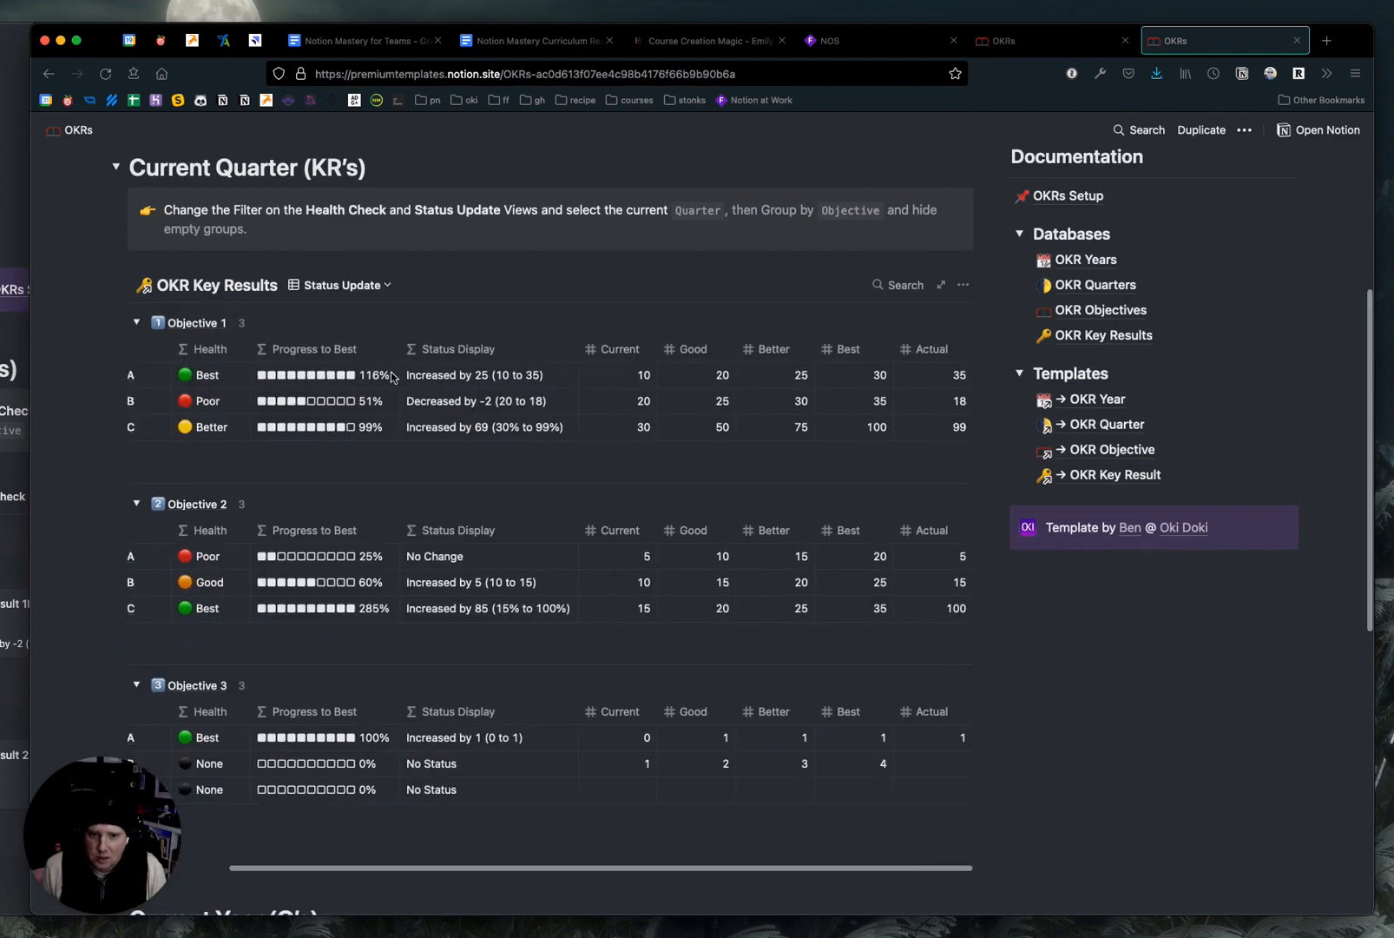
{"action": "left_click", "coordinate": [343, 286]}
{"action": "left_click", "coordinate": [278, 342]}
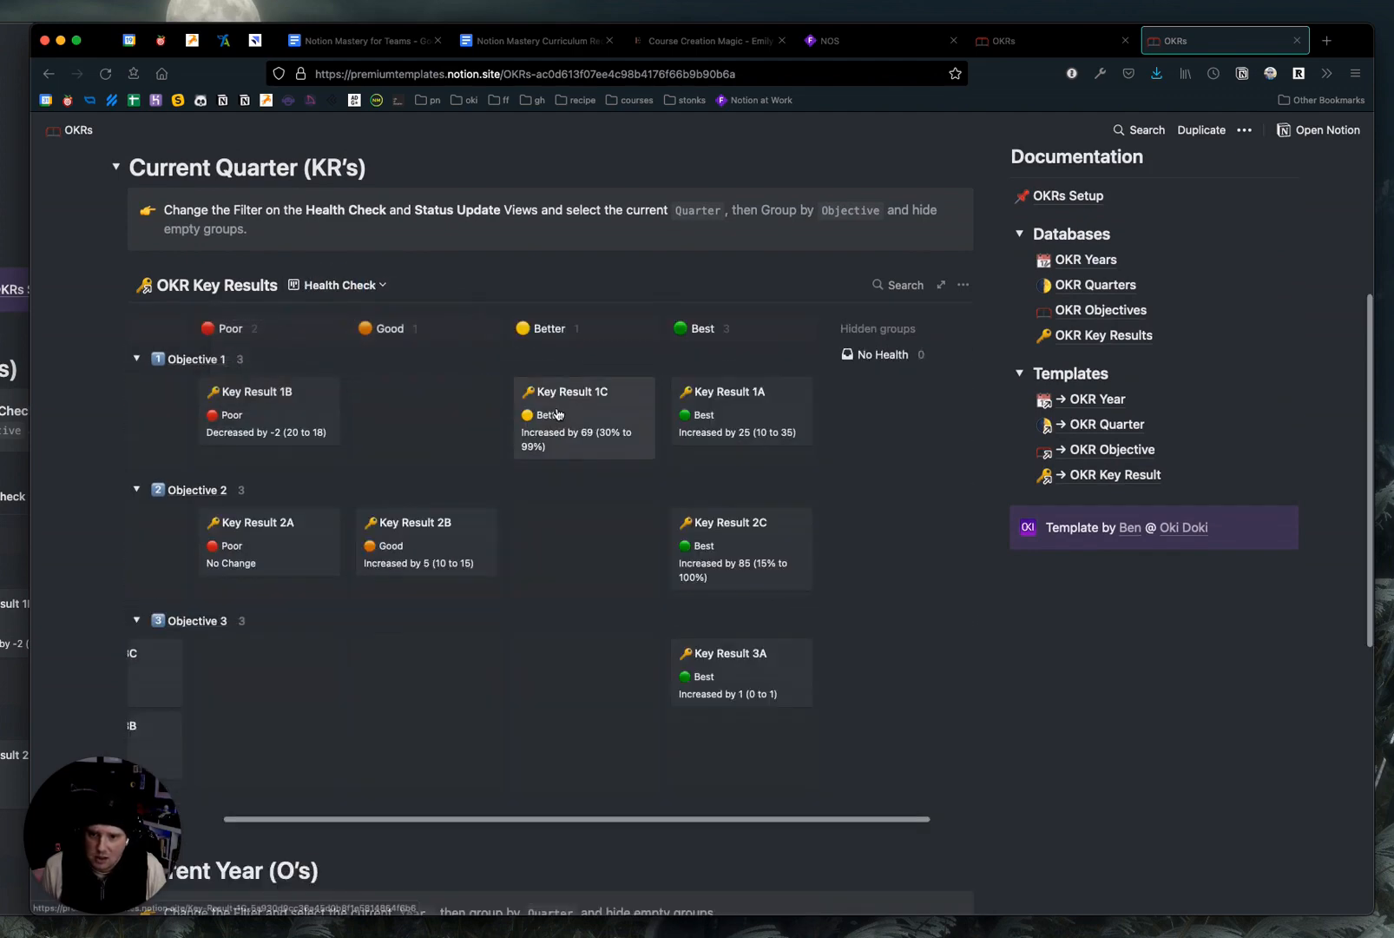
- Examine the Current Year objectives with their related key results and return to the start of the OKRs page
{"action": "scroll", "coordinate": [558, 414], "scroll_direction": "down", "scroll_amount": 10}
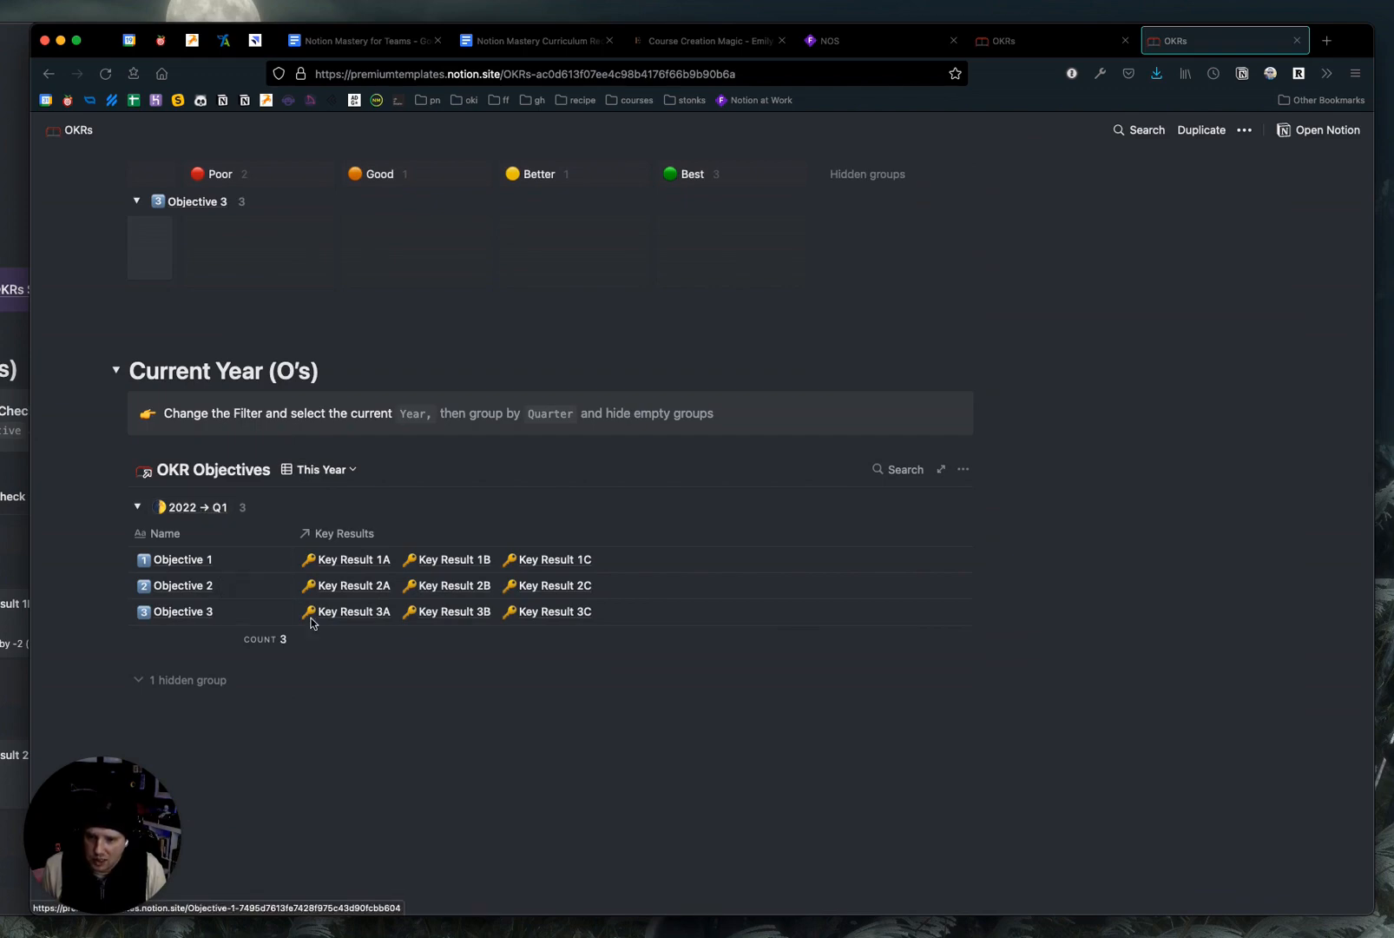
{"action": "scroll", "coordinate": [311, 622], "scroll_direction": "up", "scroll_amount": 10}
{"action": "scroll", "coordinate": [526, 614], "scroll_direction": "down", "scroll_amount": 4}
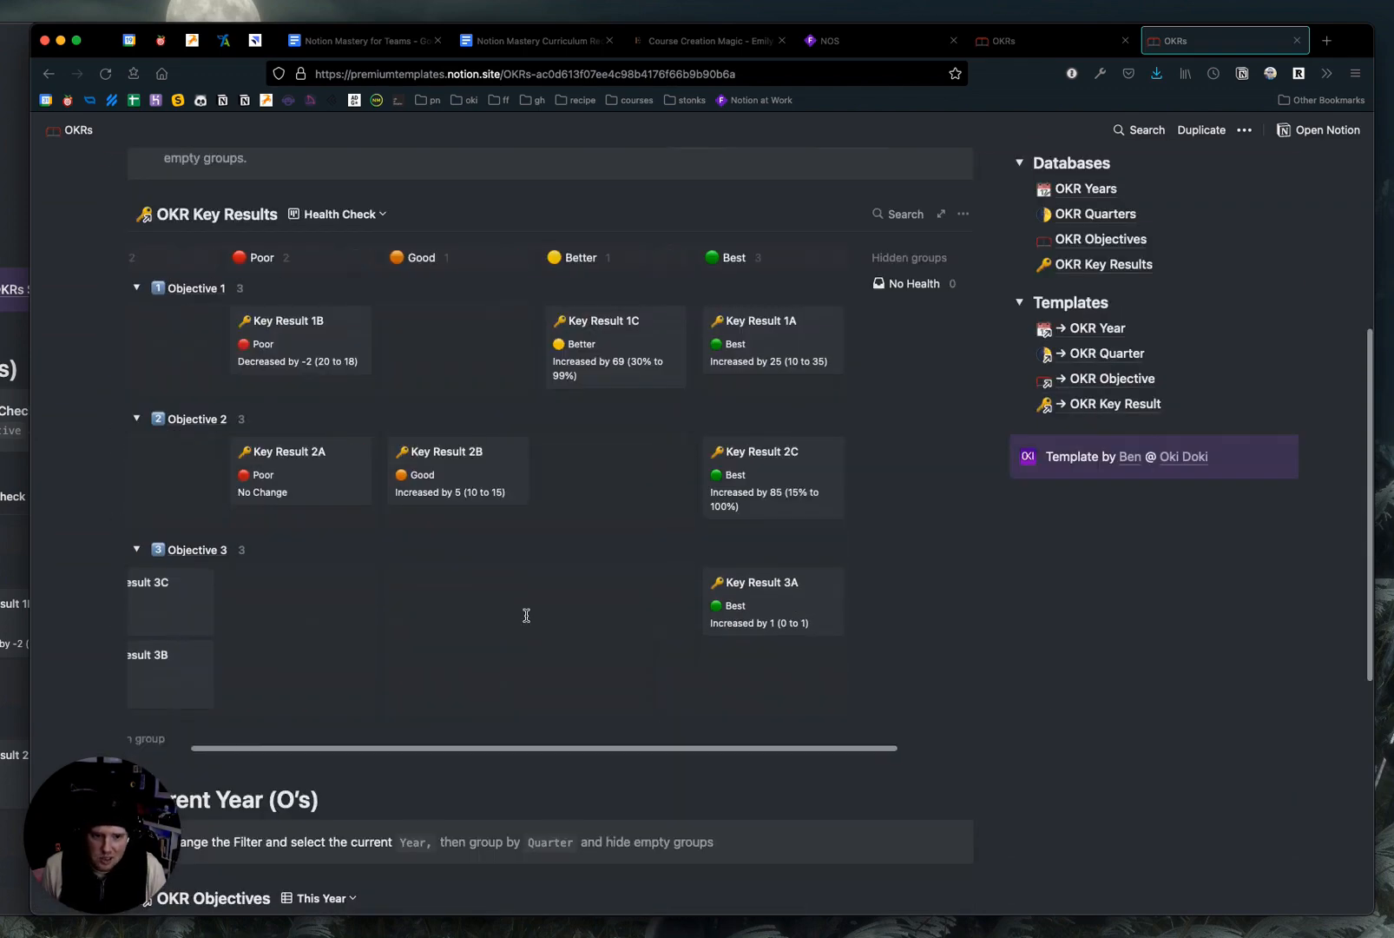
{"action": "scroll", "coordinate": [526, 615], "scroll_direction": "left", "scroll_amount": 2}
{"action": "scroll", "coordinate": [545, 610], "scroll_direction": "up", "scroll_amount": 5}
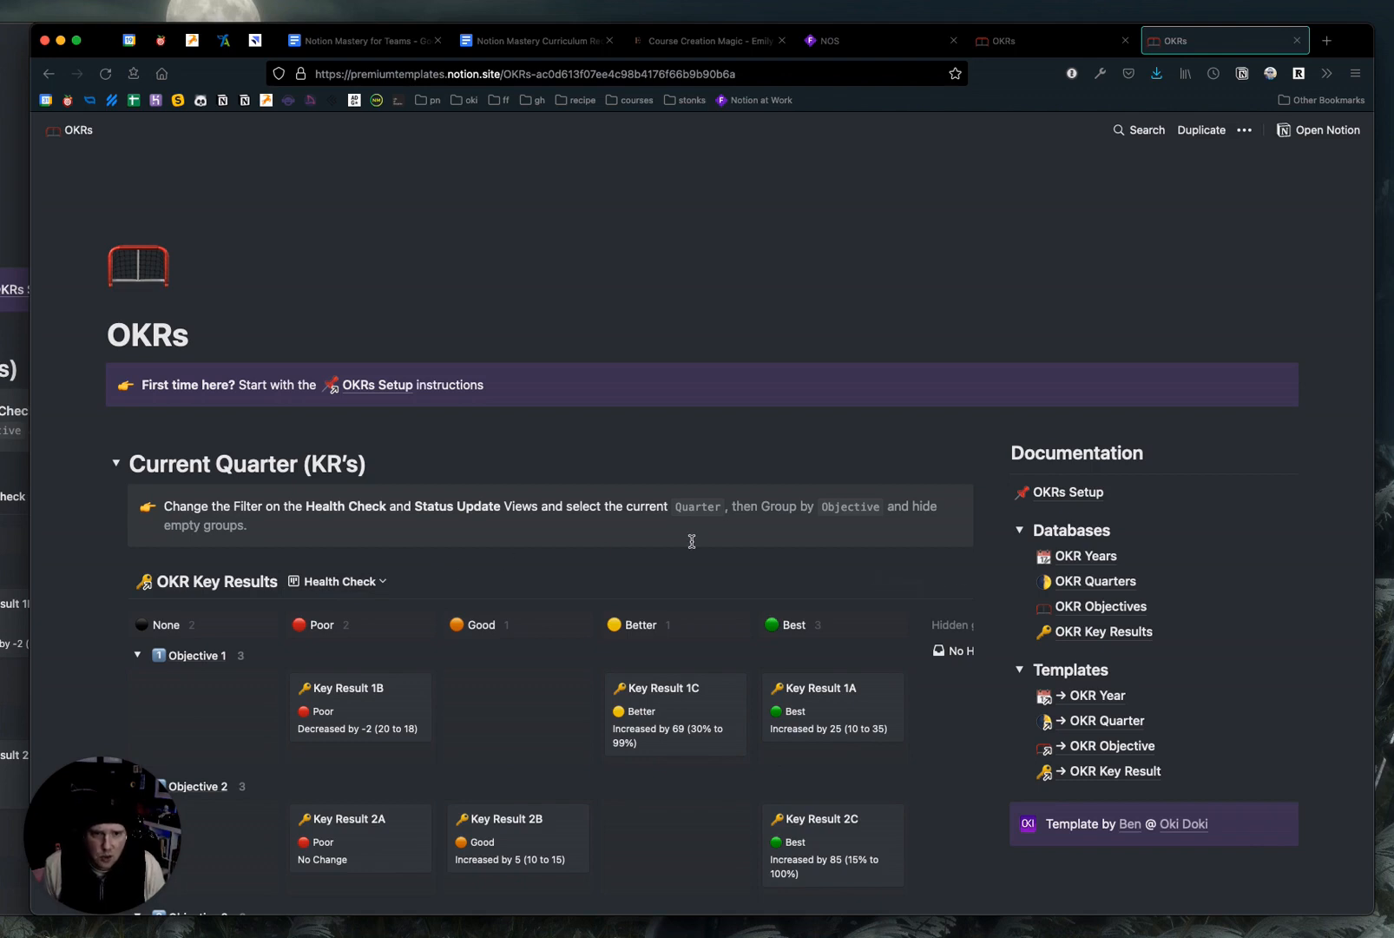
- Switch to the empty copy of the OKRs dashboard and look into its OKR Years and OKR Quarters databases
{"action": "key", "text": "super+shift+bracketleft"}
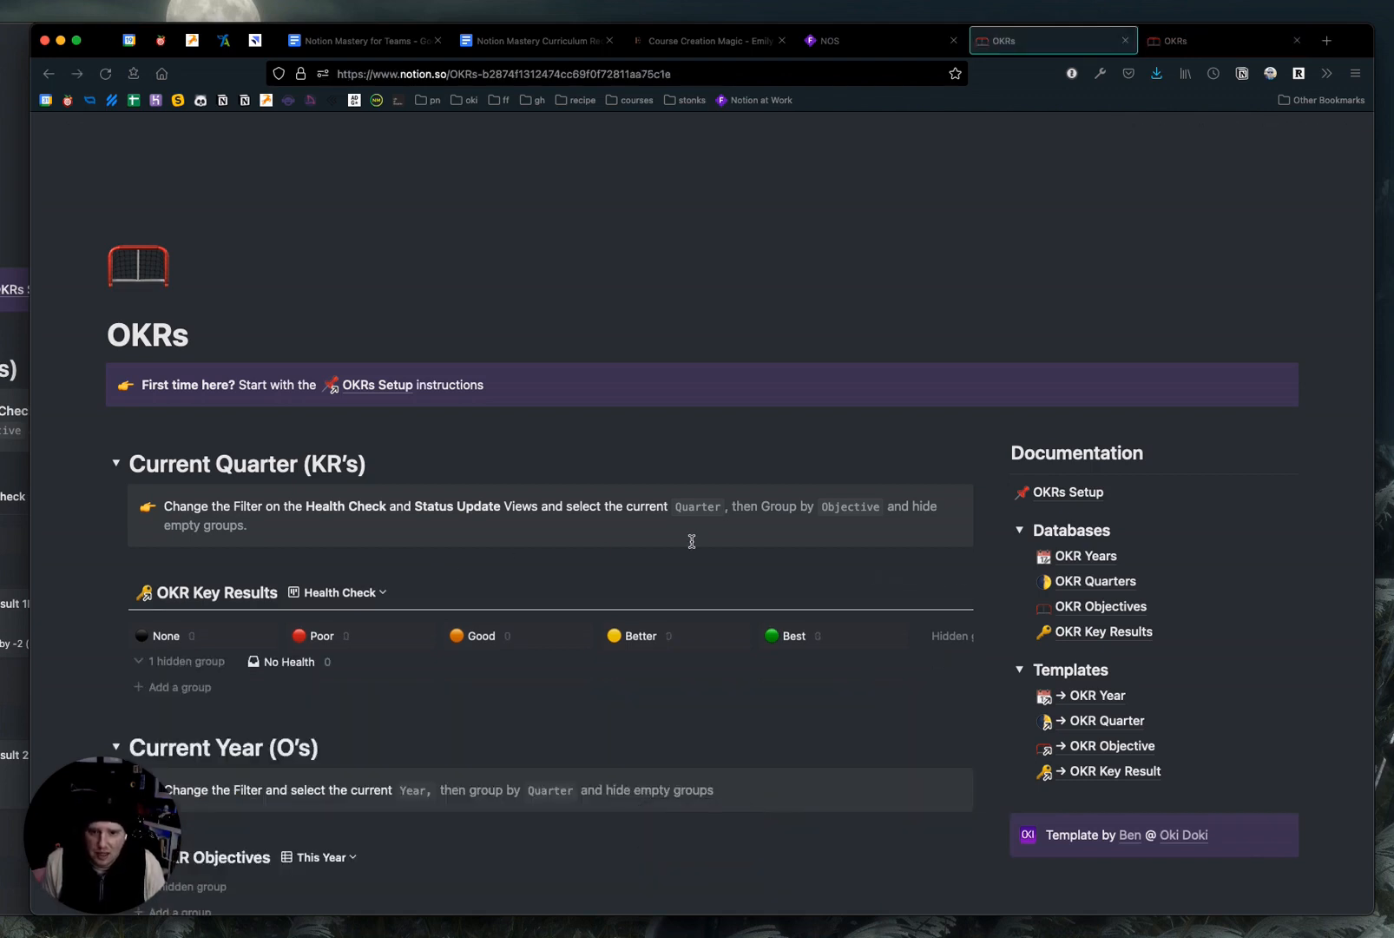
{"action": "left_click", "coordinate": [1054, 553]}
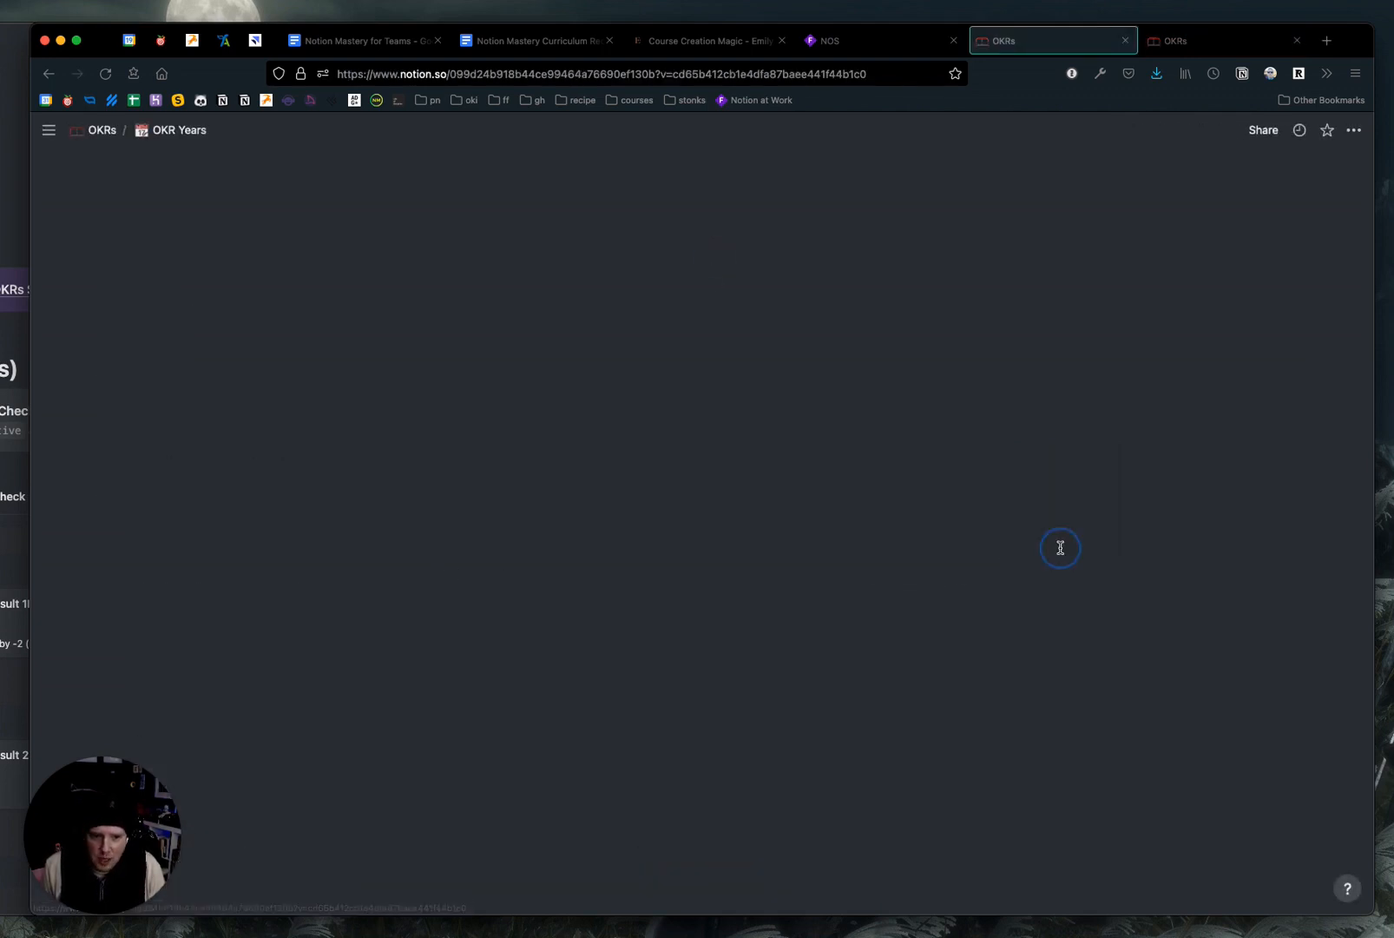
{"action": "key", "text": "super+bracketleft"}
{"action": "left_click", "coordinate": [1087, 579]}
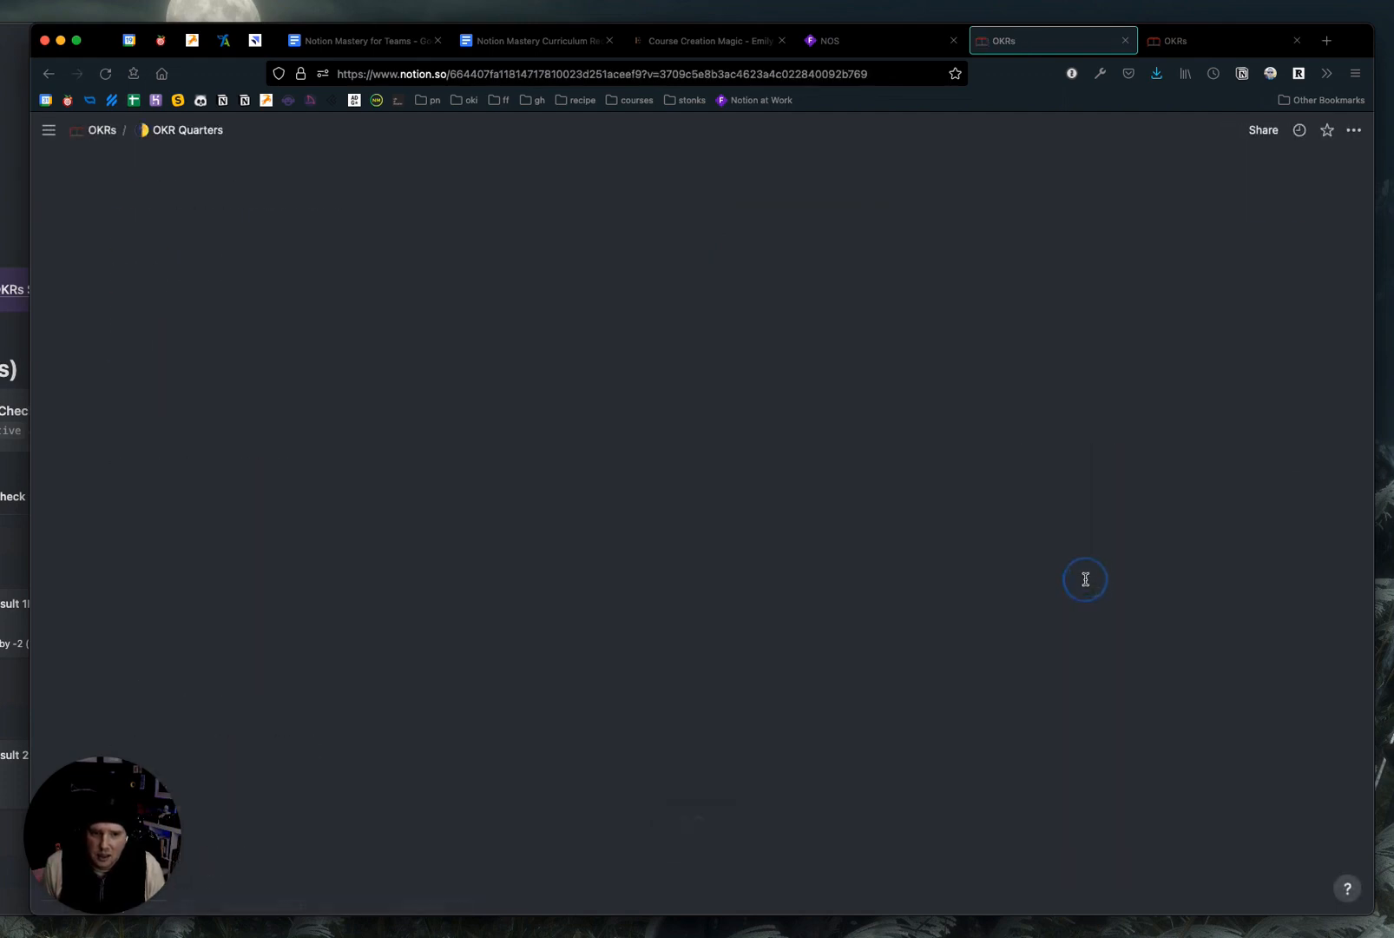
{"action": "key", "text": "super+bracketleft"}
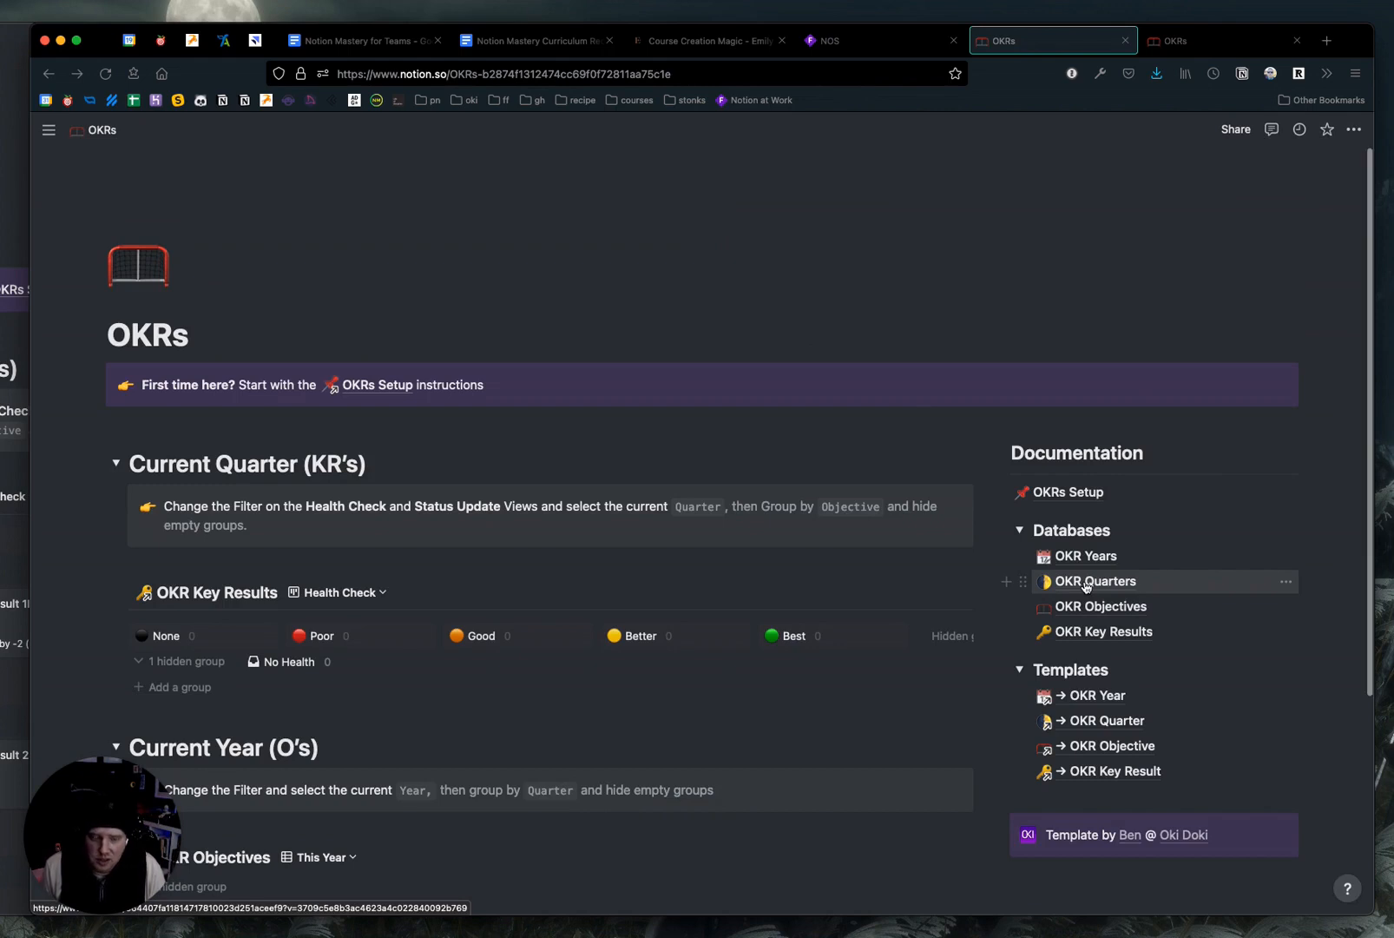
- Open the OKRs Setup page from the dashboard's documentation and read its overview and numbered instructions
{"action": "scroll", "coordinate": [1086, 587], "scroll_direction": "down", "scroll_amount": 1}
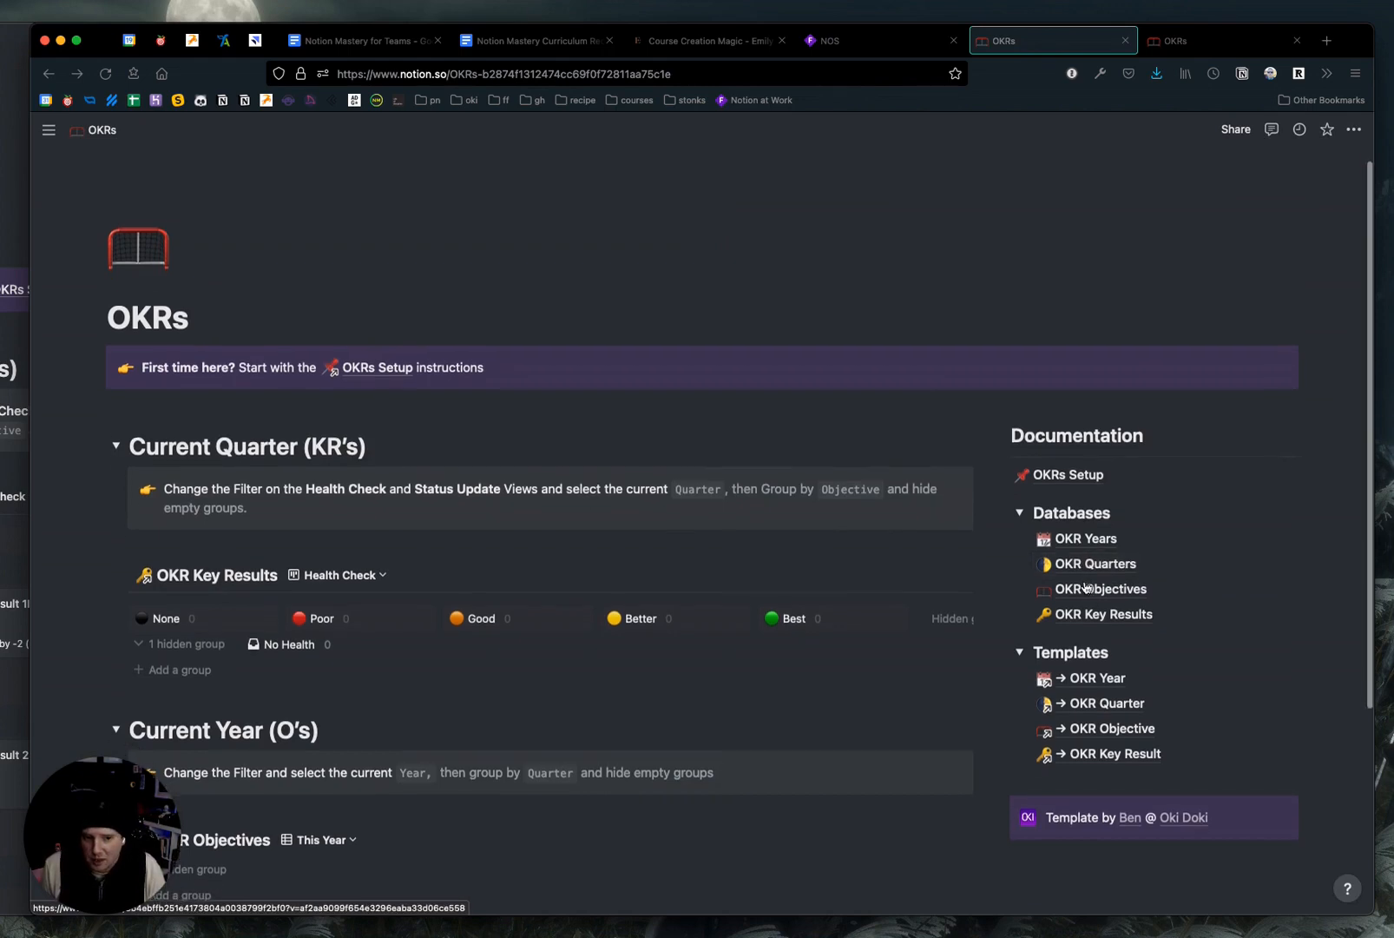
{"action": "scroll", "coordinate": [1086, 587], "scroll_direction": "down", "scroll_amount": 4}
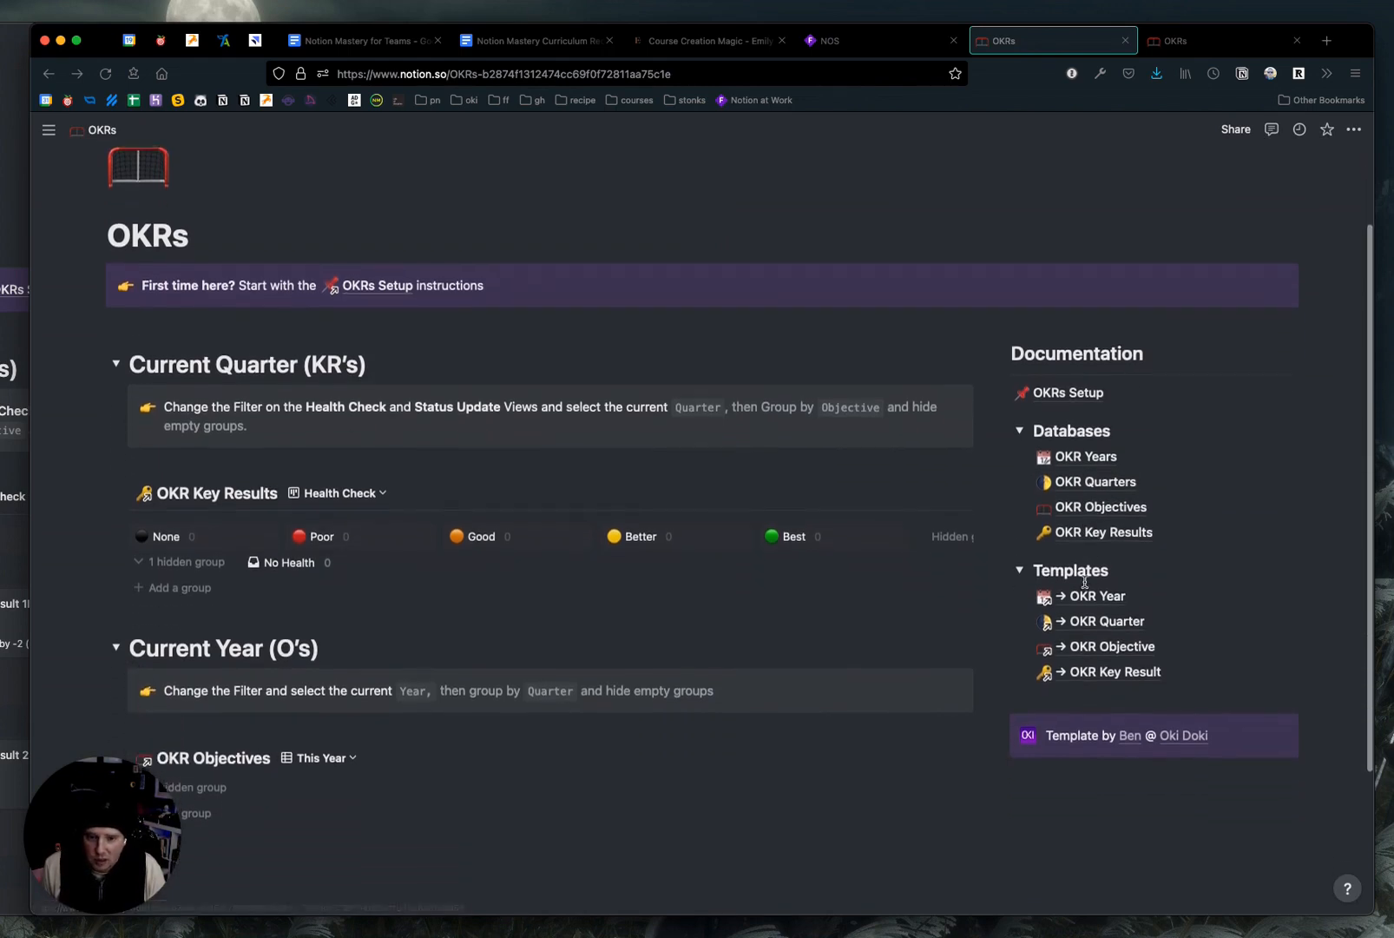
{"action": "scroll", "coordinate": [1085, 587], "scroll_direction": "up", "scroll_amount": 5}
{"action": "scroll", "coordinate": [1085, 587], "scroll_direction": "down", "scroll_amount": 1}
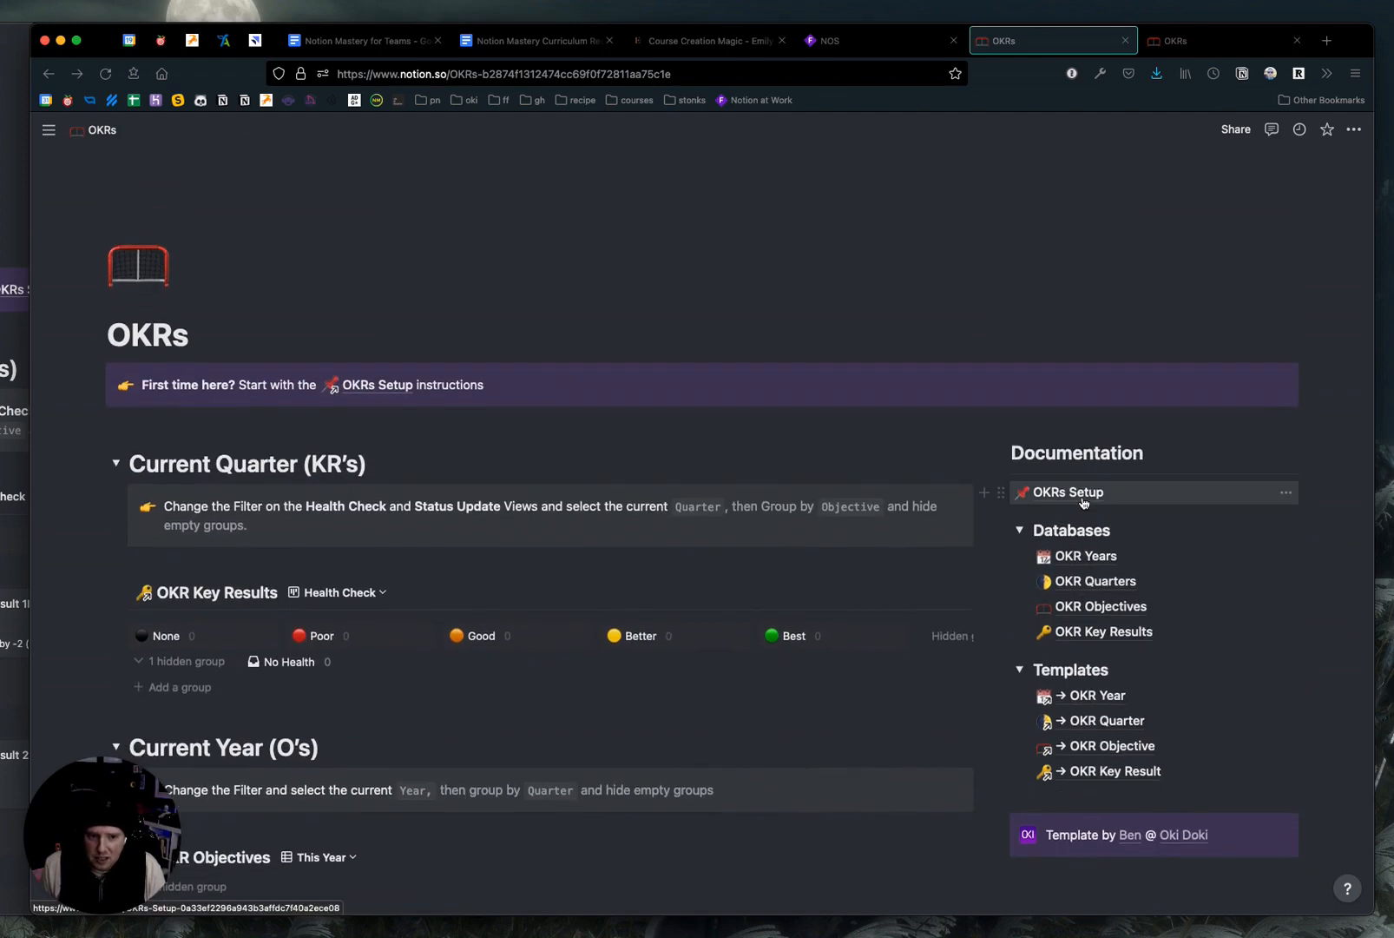
{"action": "left_click", "coordinate": [1084, 502]}
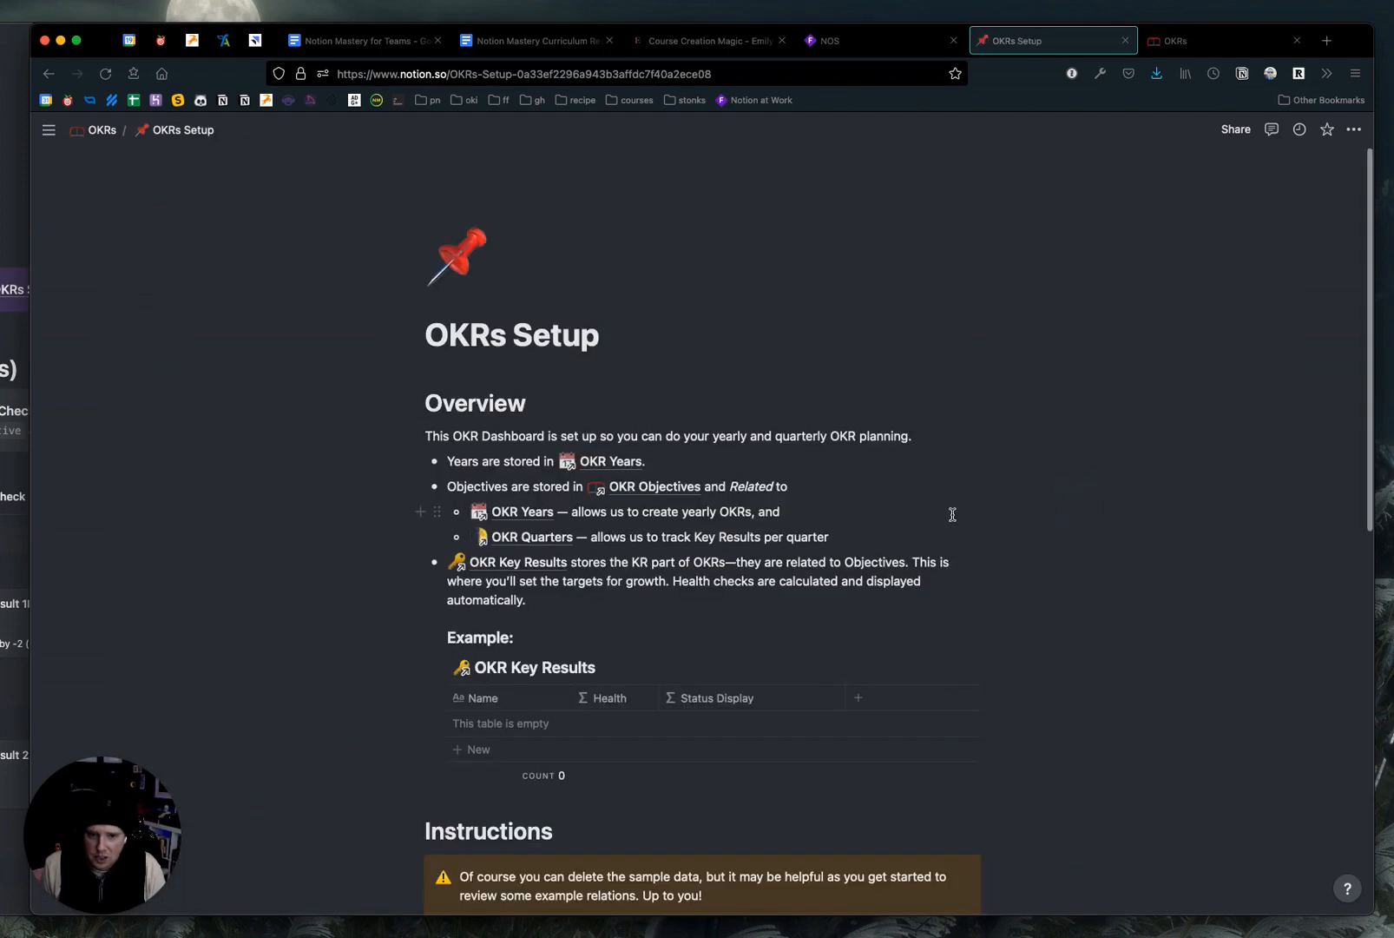
{"action": "scroll", "coordinate": [951, 511], "scroll_direction": "down", "scroll_amount": 10}
{"action": "scroll", "coordinate": [952, 514], "scroll_direction": "down", "scroll_amount": 2}
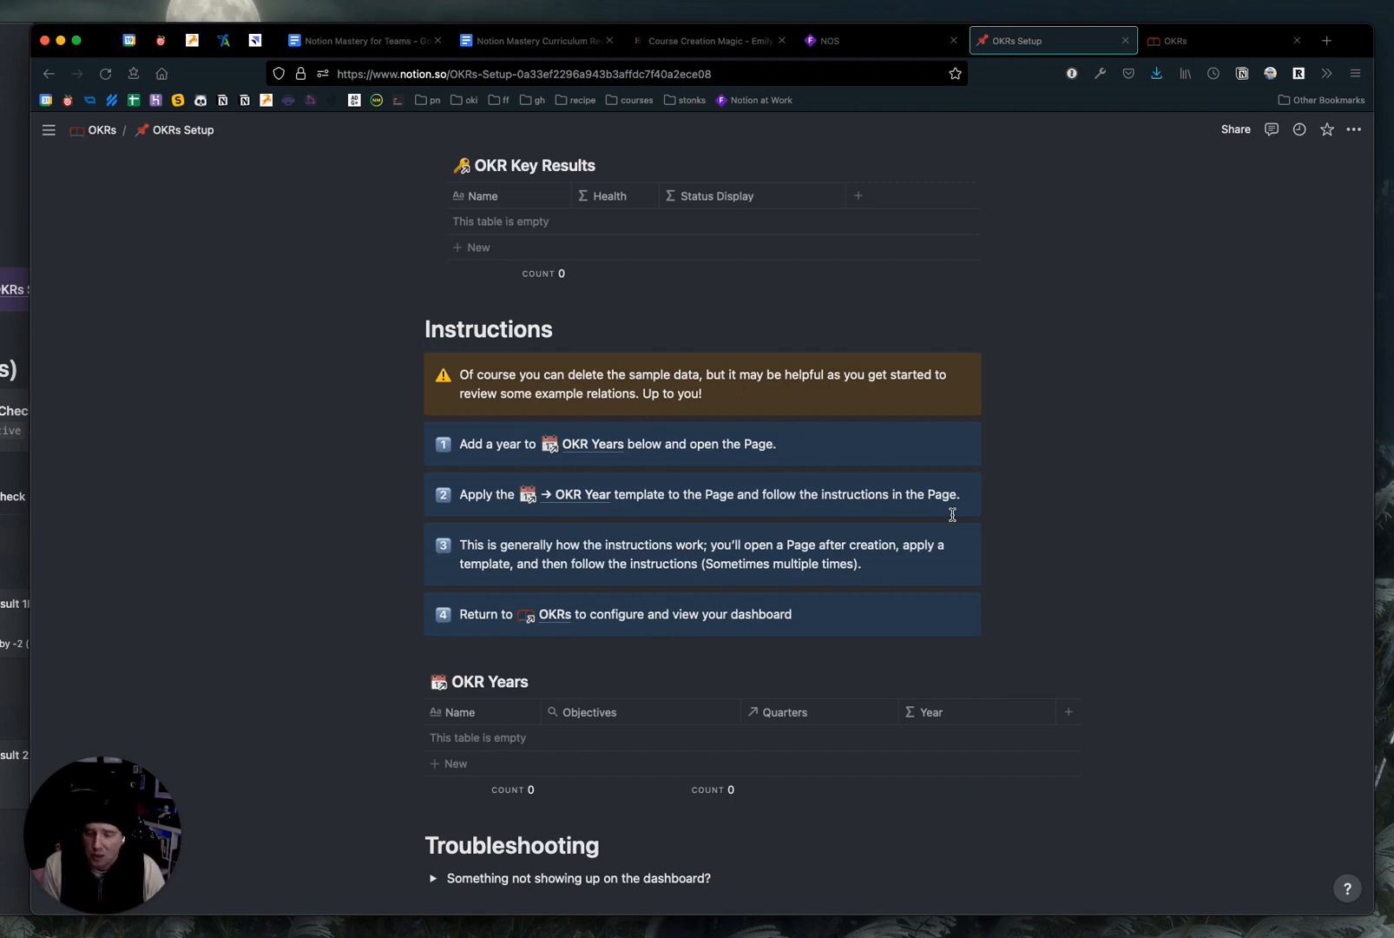
{"action": "triple_click", "coordinate": [765, 612]}
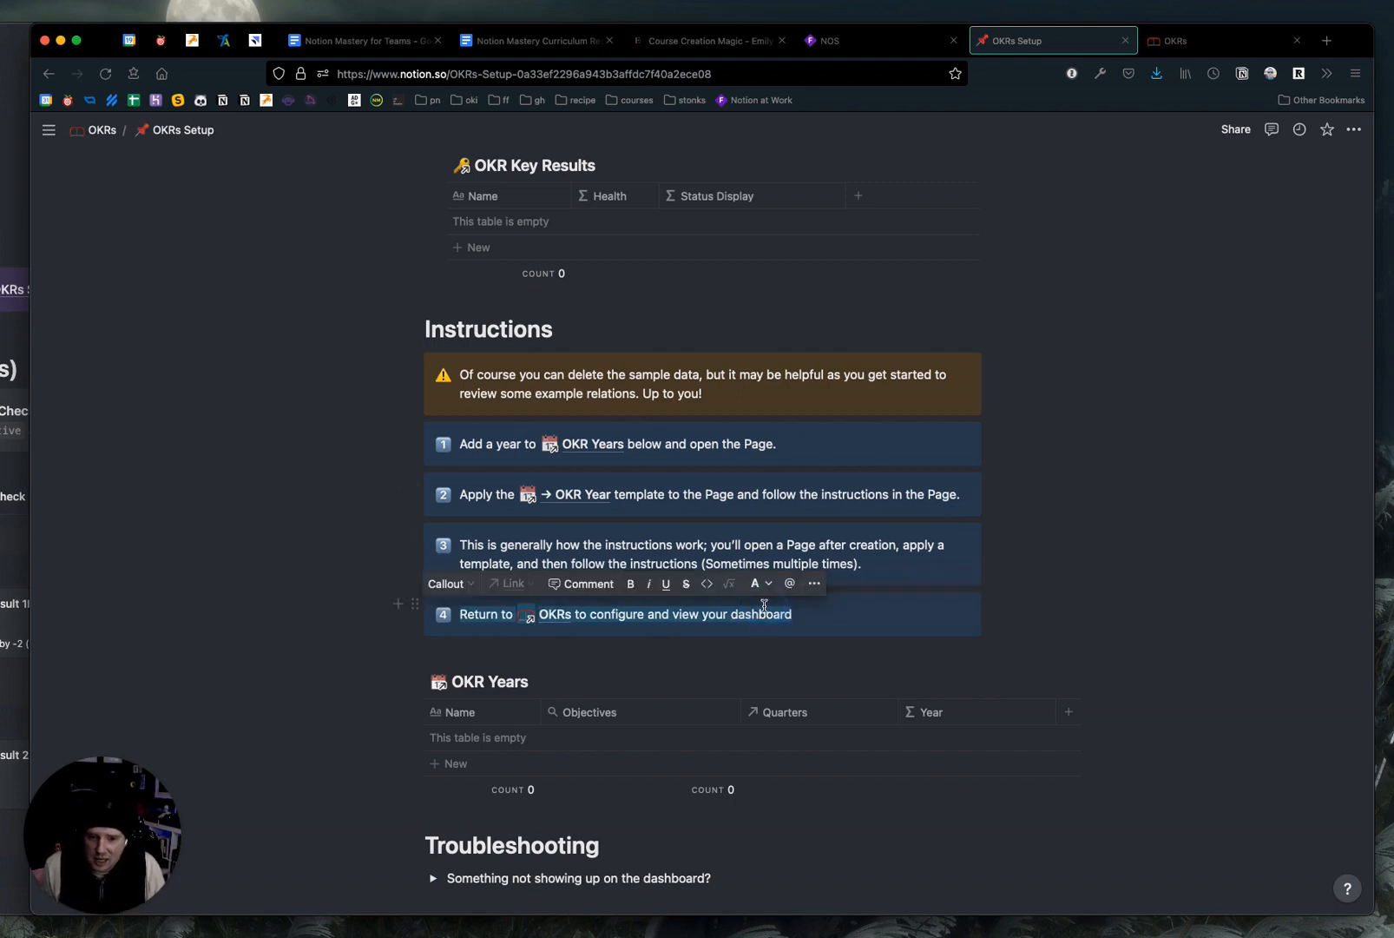
{"action": "left_click", "coordinate": [706, 451]}
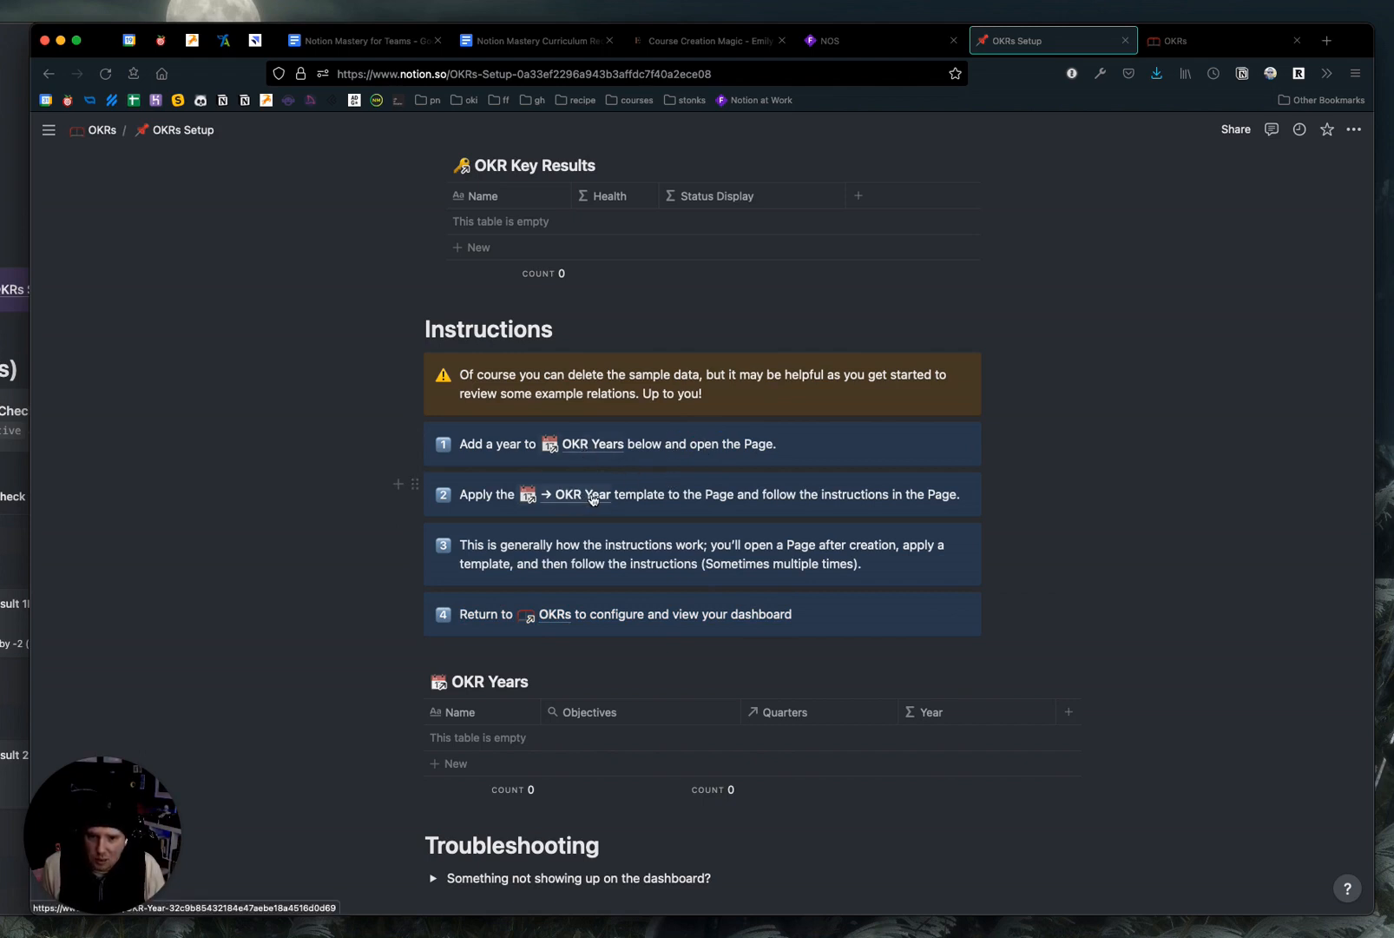
- Add a 2022 entry to the OKR Years table and apply the → OKR Year template to its page
{"action": "scroll", "coordinate": [589, 504], "scroll_direction": "down", "scroll_amount": 3}
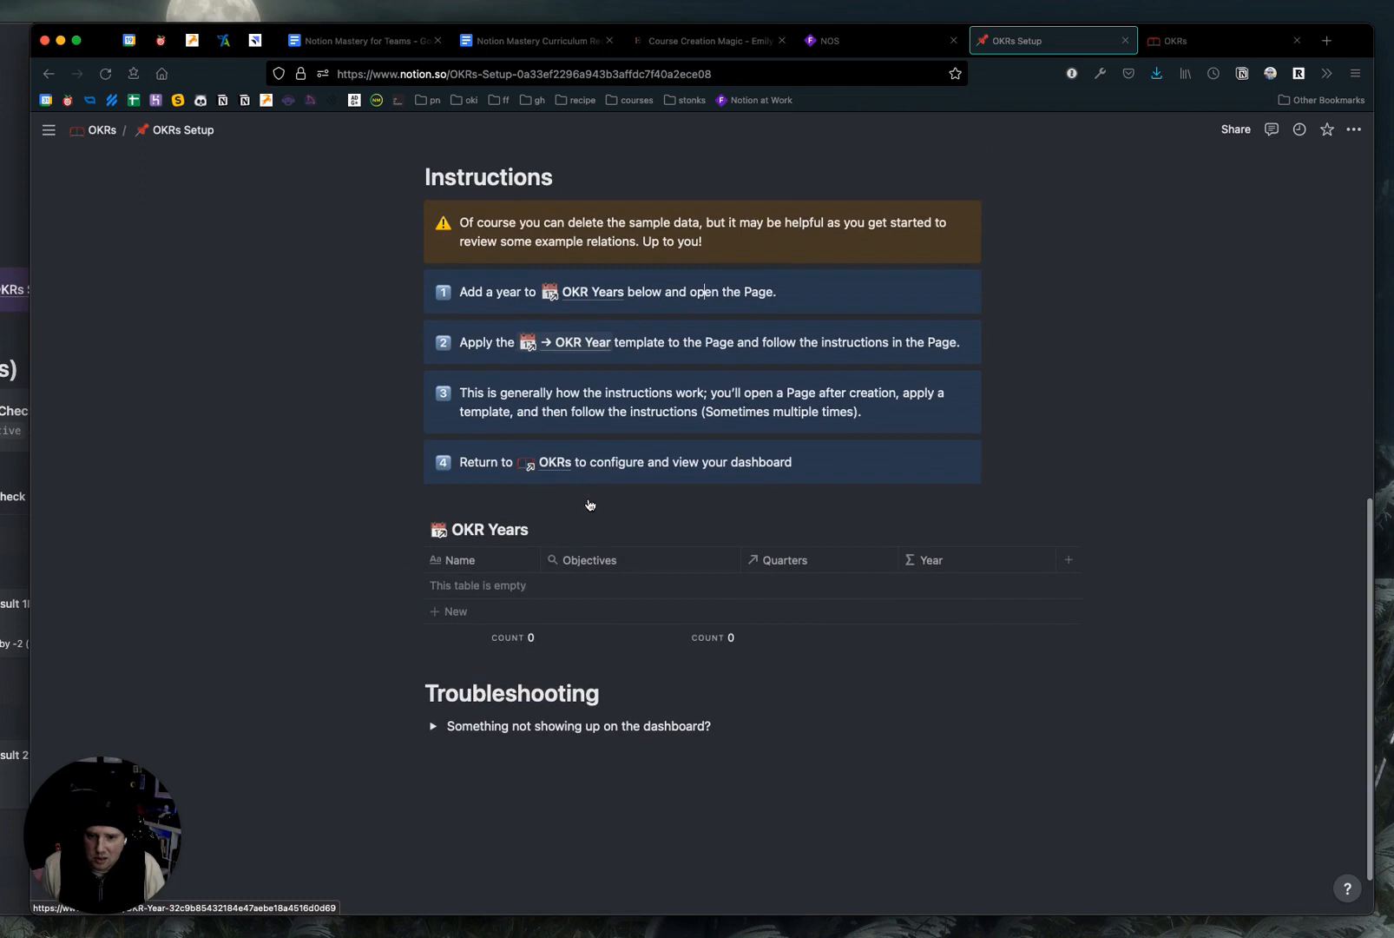
{"action": "left_click", "coordinate": [514, 585]}
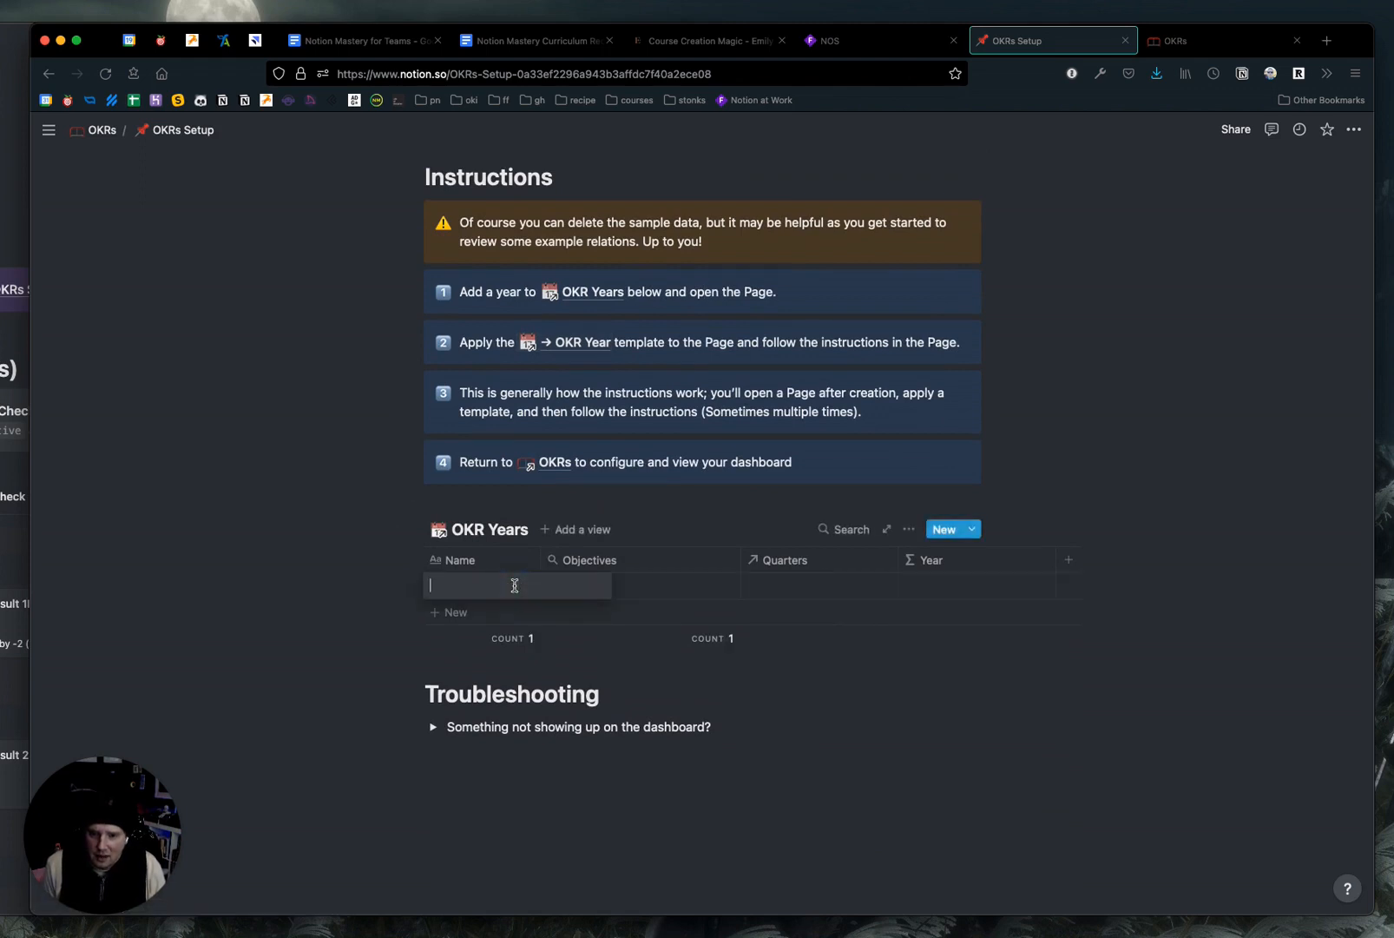
{"action": "type", "text": "2022"}
{"action": "key", "text": "Return"}
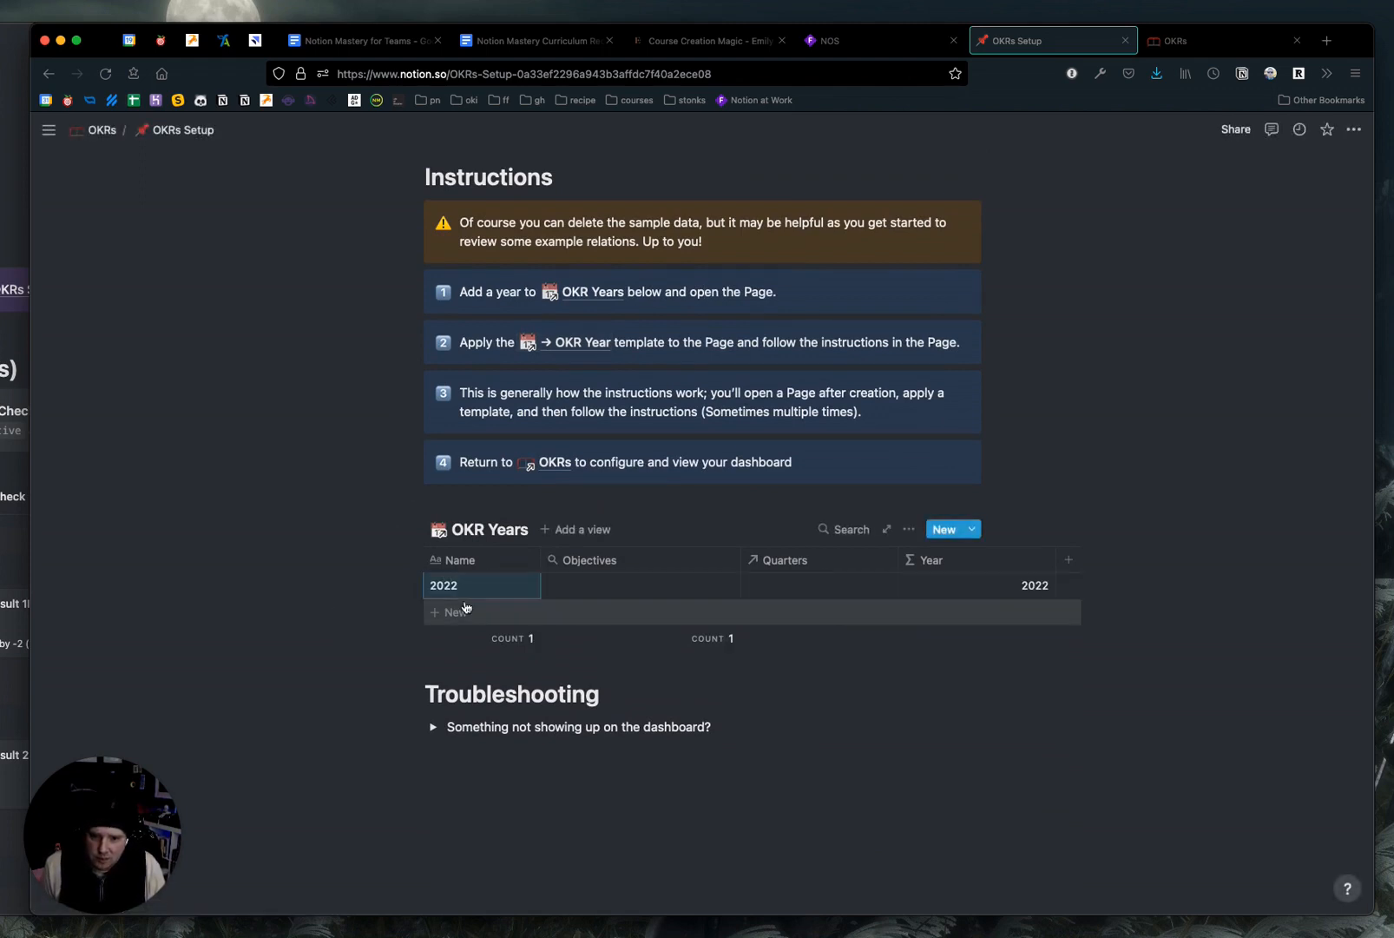
{"action": "left_click", "coordinate": [503, 586]}
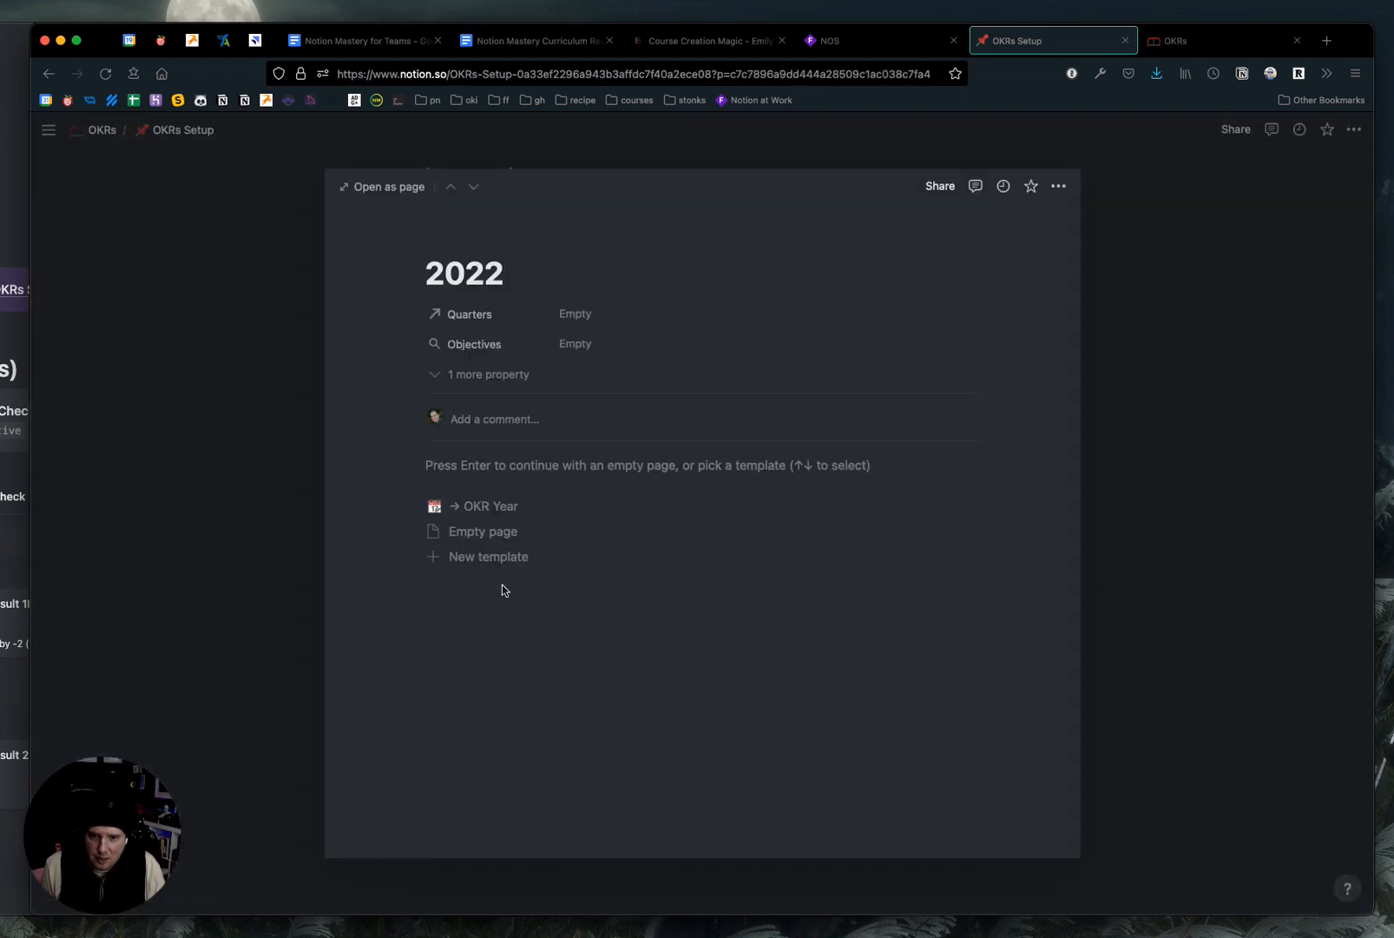
{"action": "left_click", "coordinate": [503, 511]}
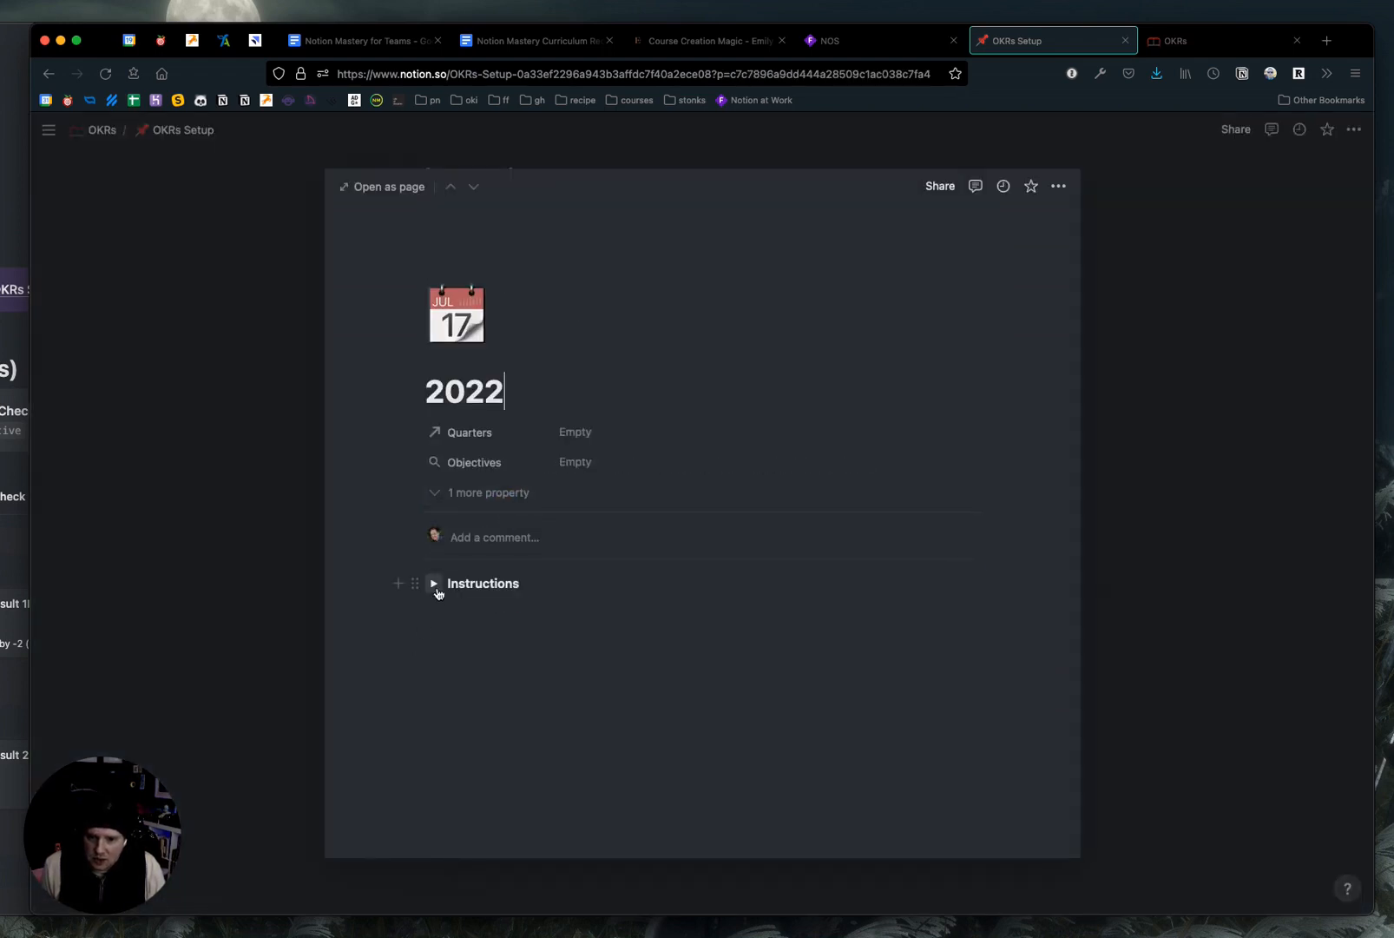
- Expand the Instructions toggle on the 2022 page to read it, and reveal the page's hidden property
{"action": "left_click", "coordinate": [436, 589]}
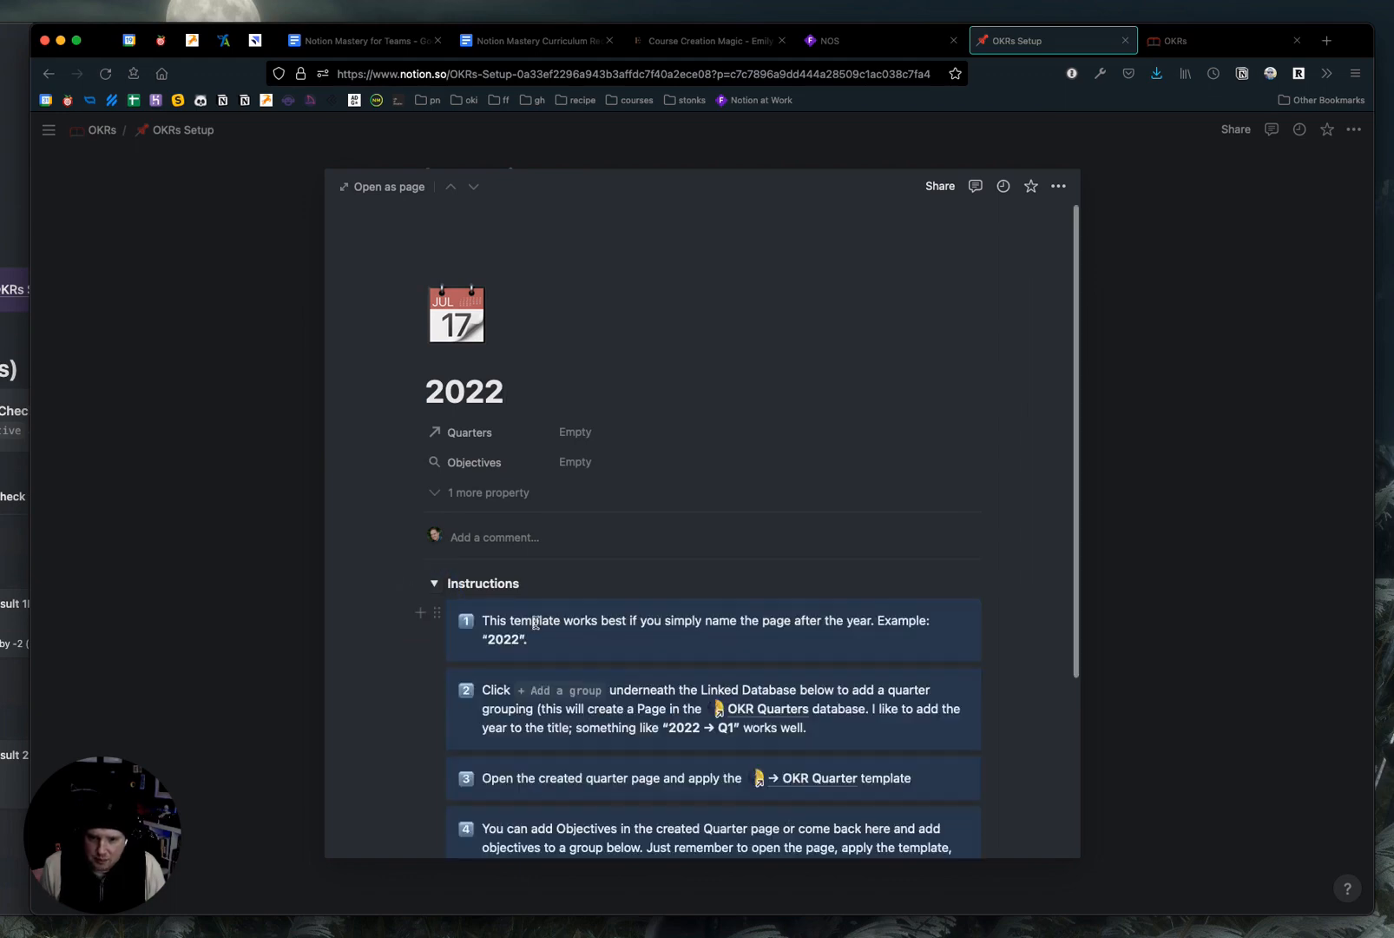
{"action": "scroll", "coordinate": [536, 626], "scroll_direction": "down", "scroll_amount": 3}
{"action": "scroll", "coordinate": [536, 627], "scroll_direction": "up", "scroll_amount": 1}
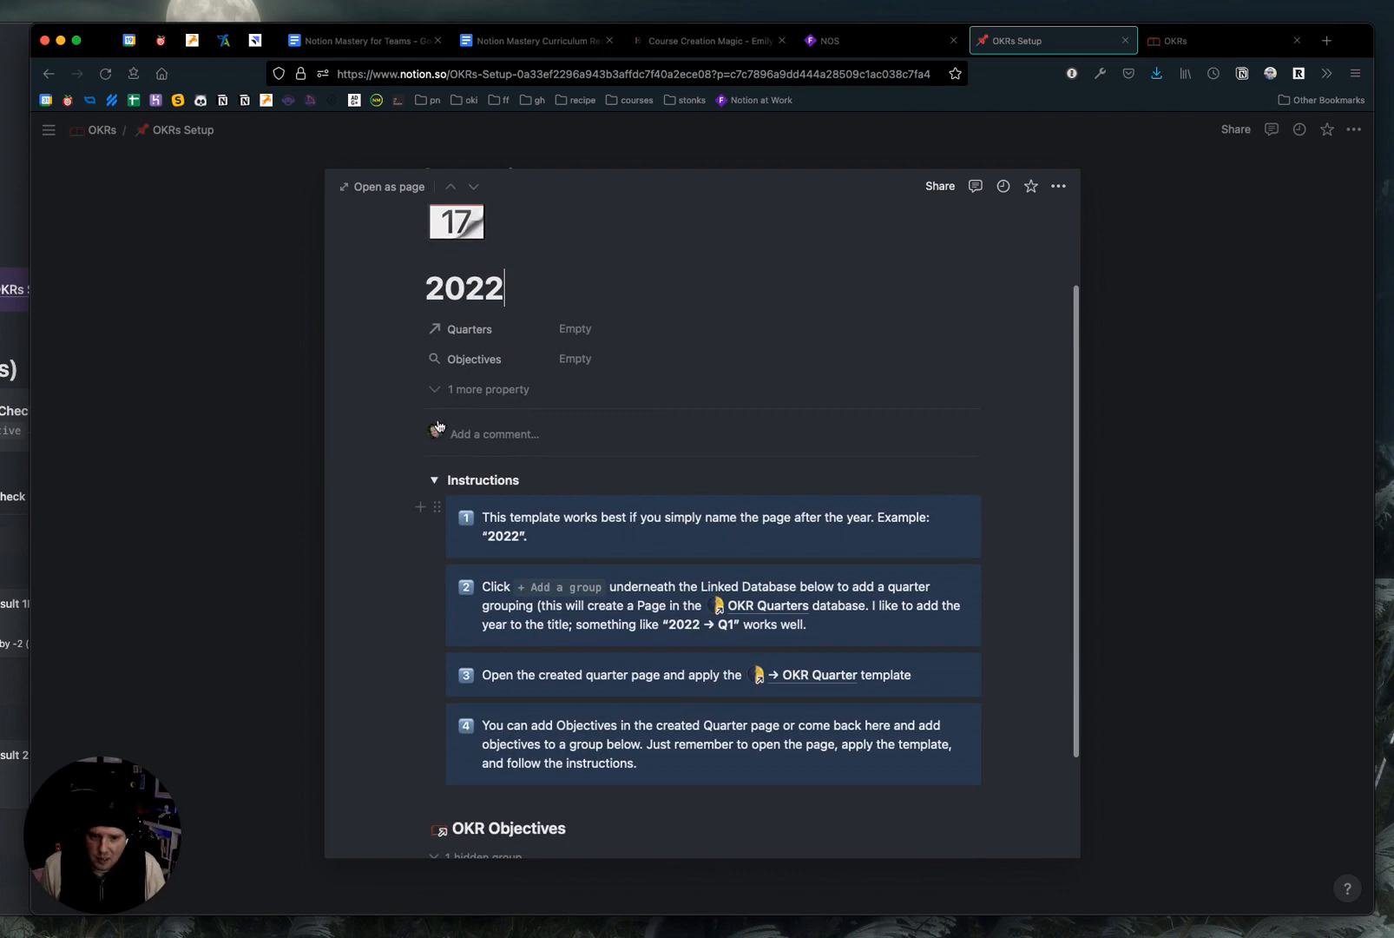
{"action": "left_click", "coordinate": [483, 390]}
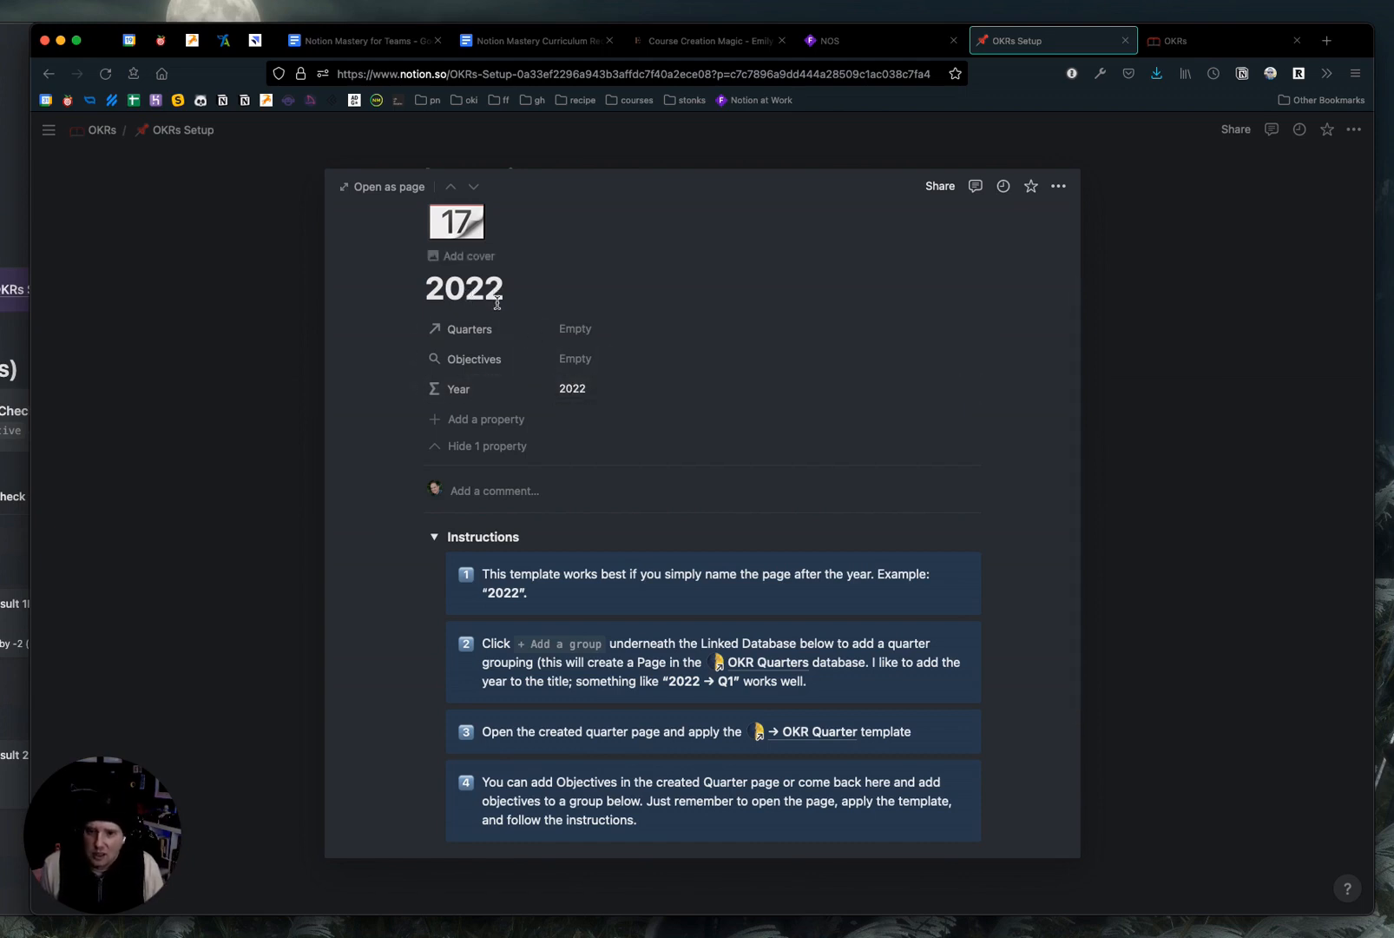
- Hide the revealed property on the 2022 page and add a "2022 -> Q1" quarter group to its OKR Objectives table
{"action": "scroll", "coordinate": [503, 299], "scroll_direction": "up", "scroll_amount": 1}
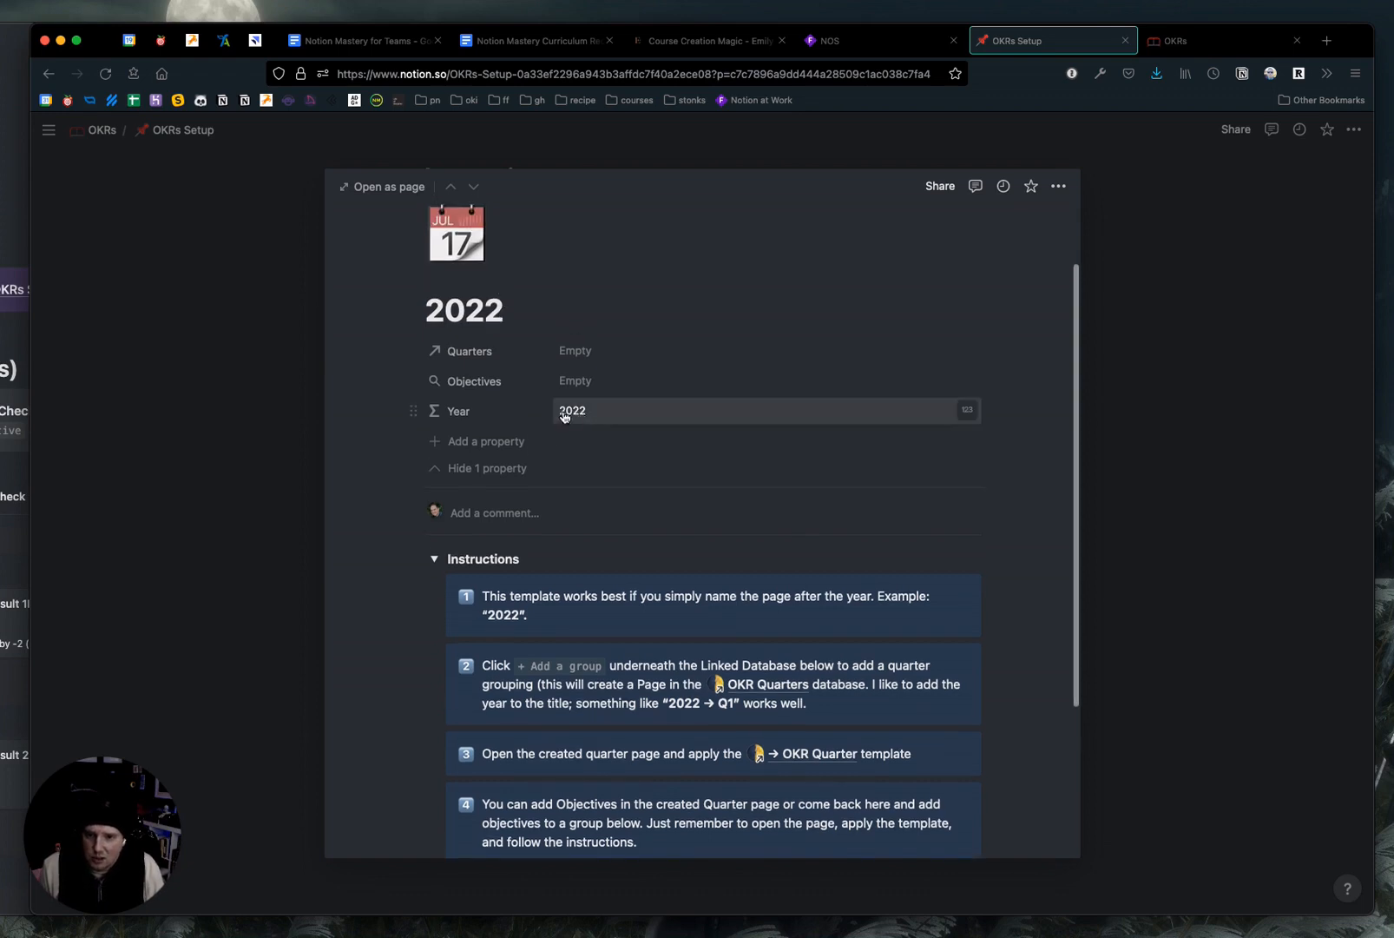
{"action": "left_click", "coordinate": [476, 468]}
{"action": "scroll", "coordinate": [592, 473], "scroll_direction": "down", "scroll_amount": 3}
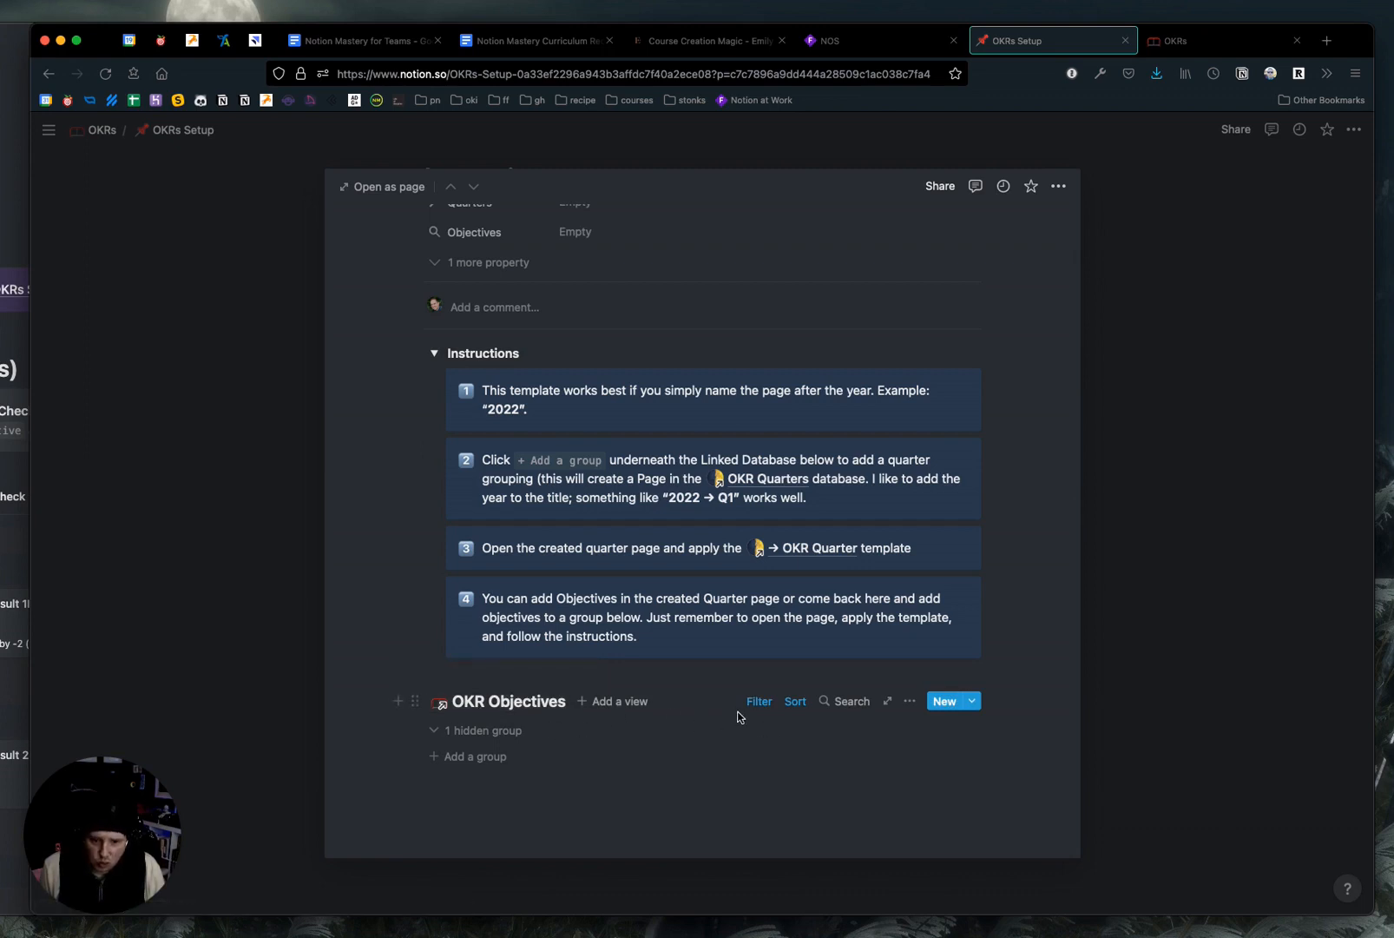
{"action": "left_click", "coordinate": [484, 757]}
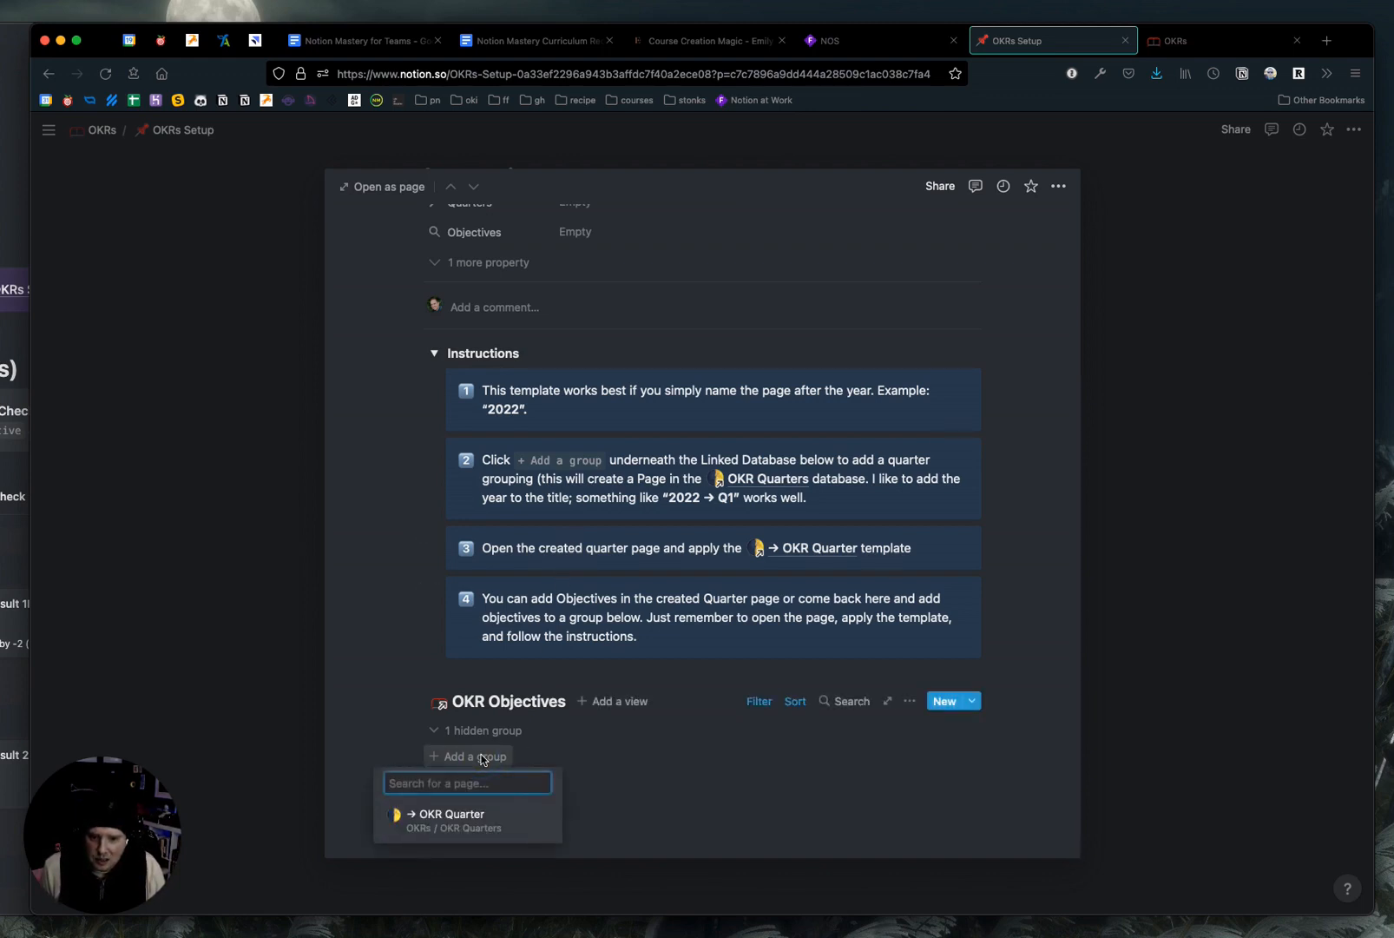
{"action": "type", "text": "200"}
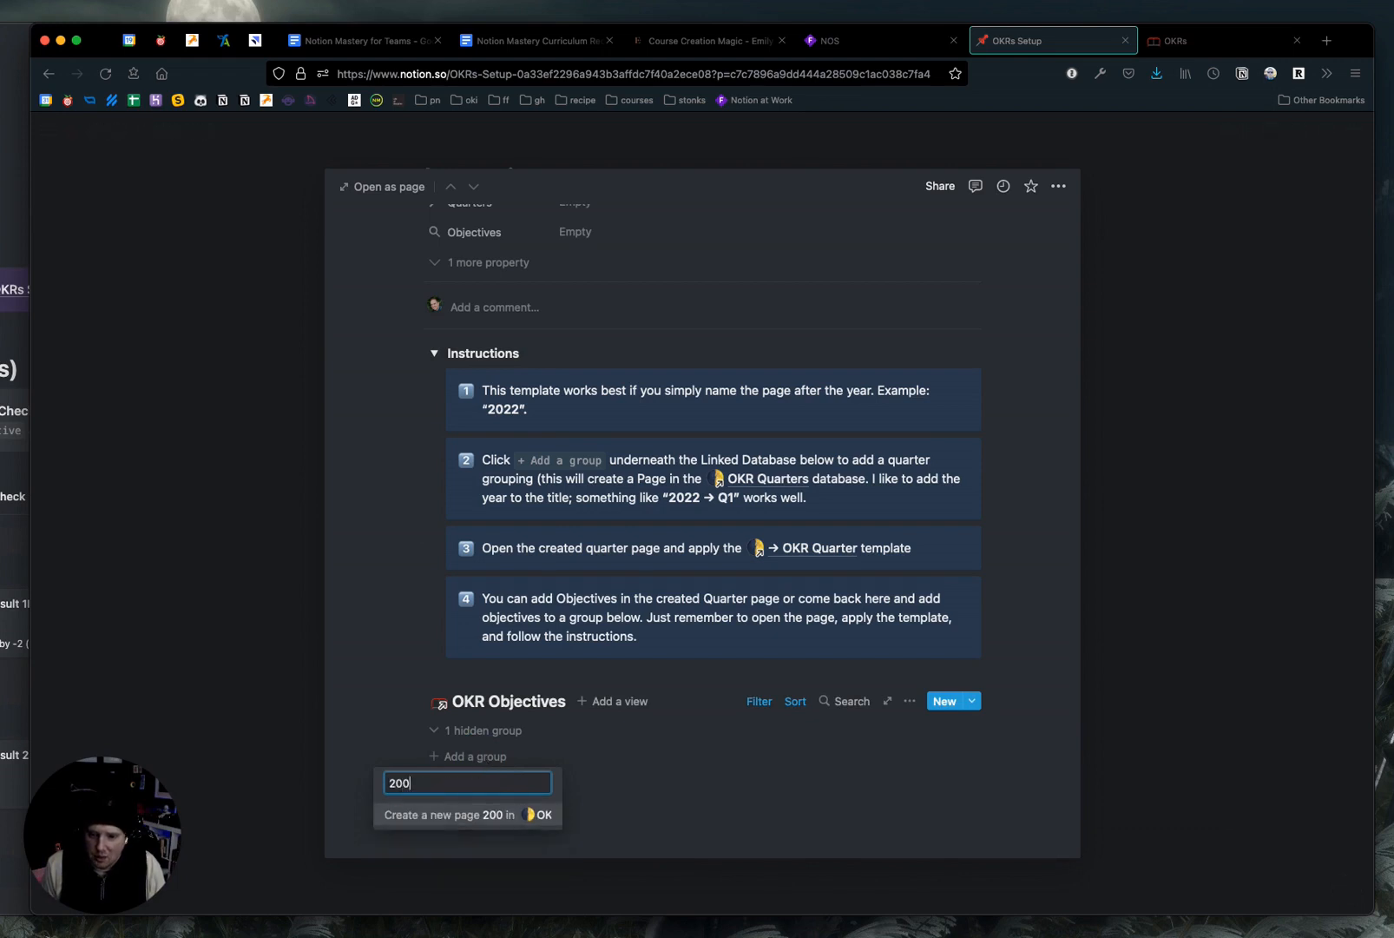
{"action": "type", "text": "22 -"}
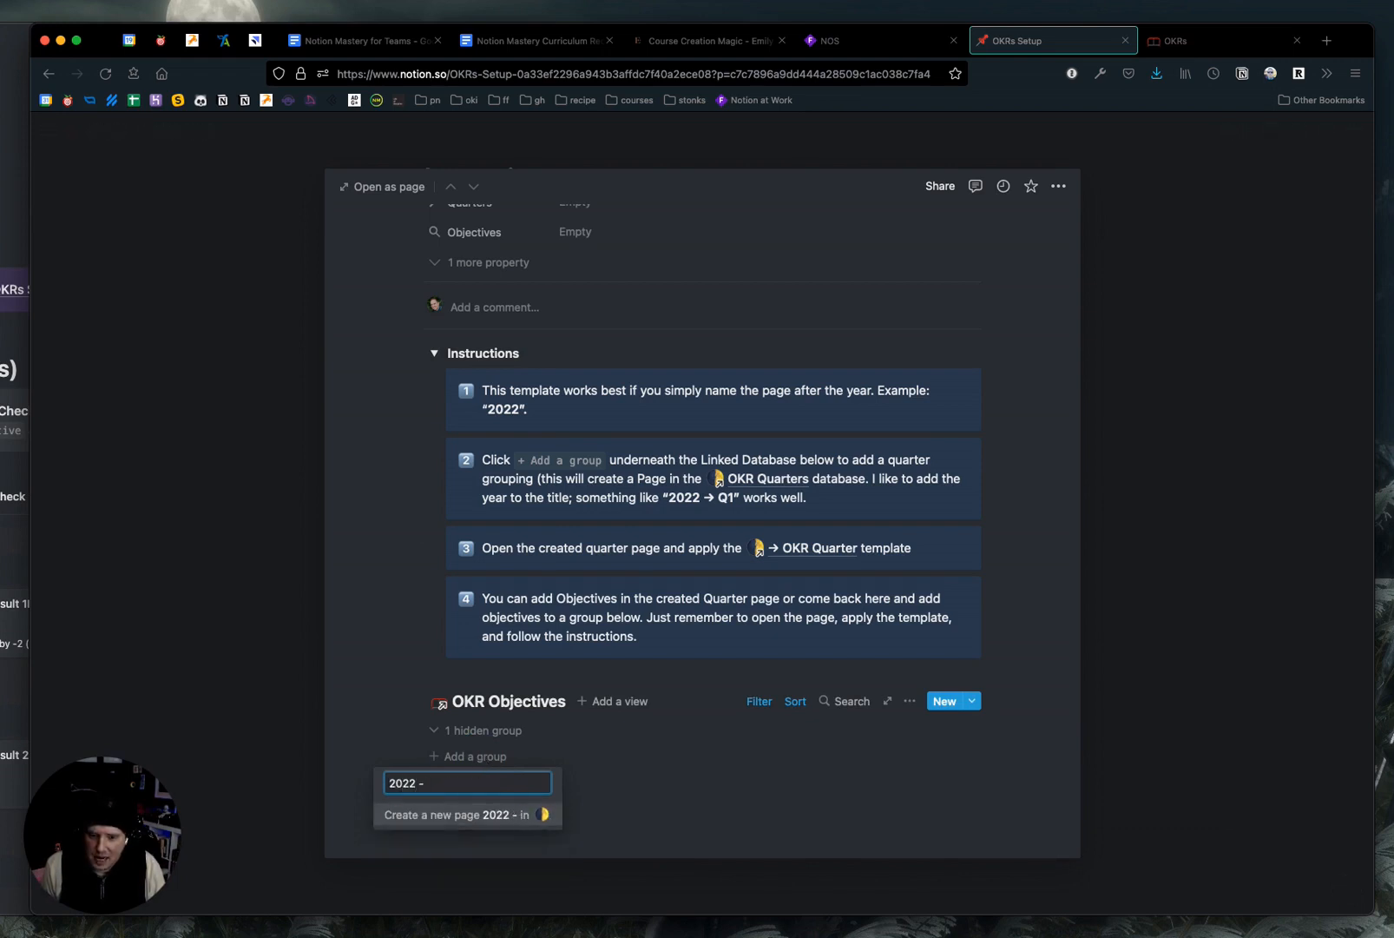
{"action": "type", "text": "> Q1"}
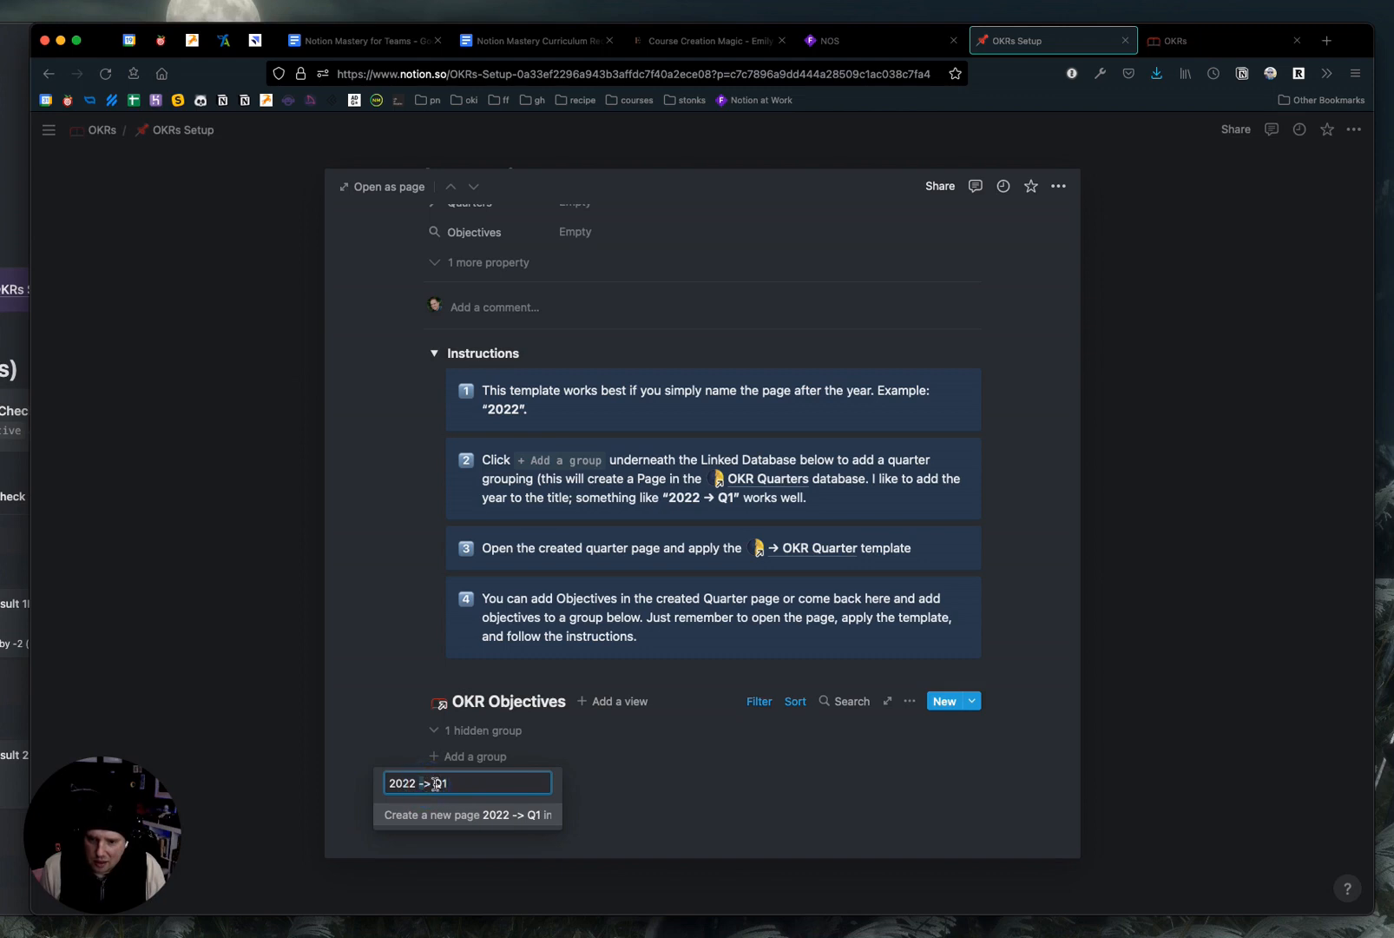
{"action": "left_click", "coordinate": [467, 815]}
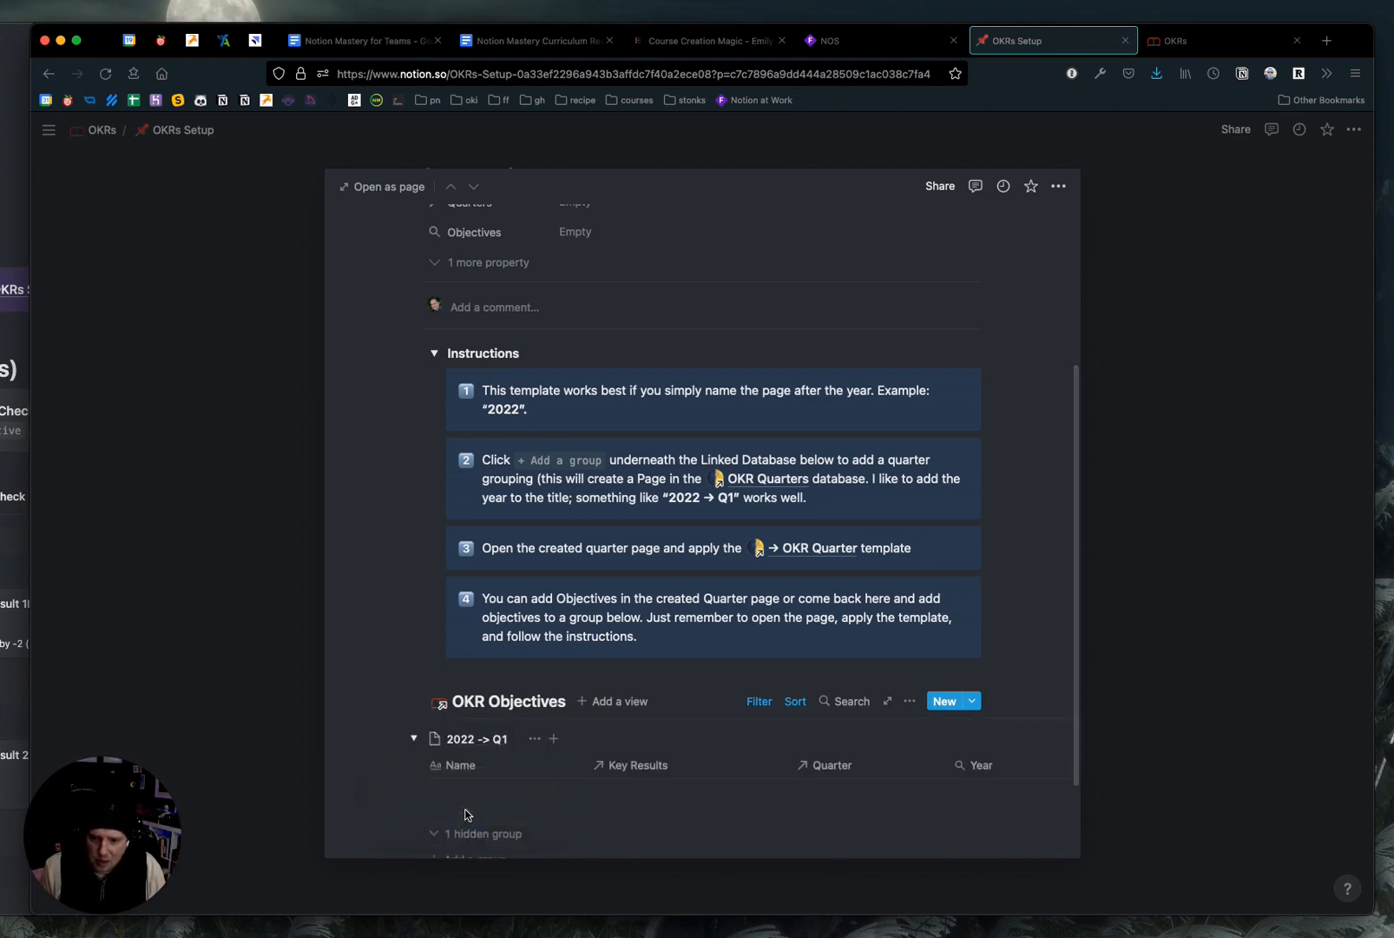
- Open the 2022 -> Q1 page with the → OKR Quarter template applied and set its Year relation to 2022
{"action": "left_click", "coordinate": [471, 740]}
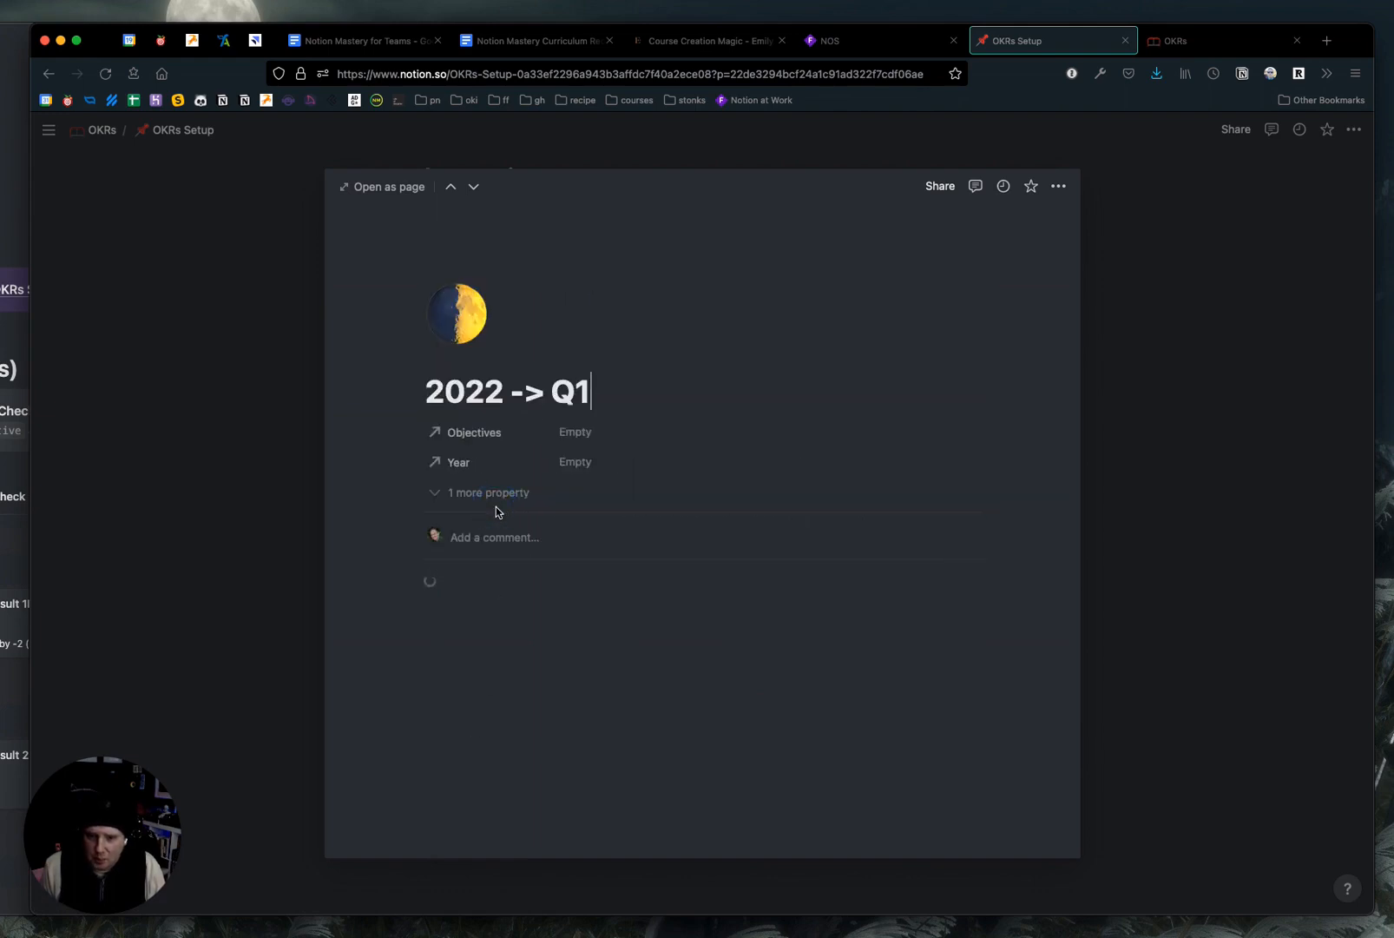
{"action": "left_click", "coordinate": [435, 584]}
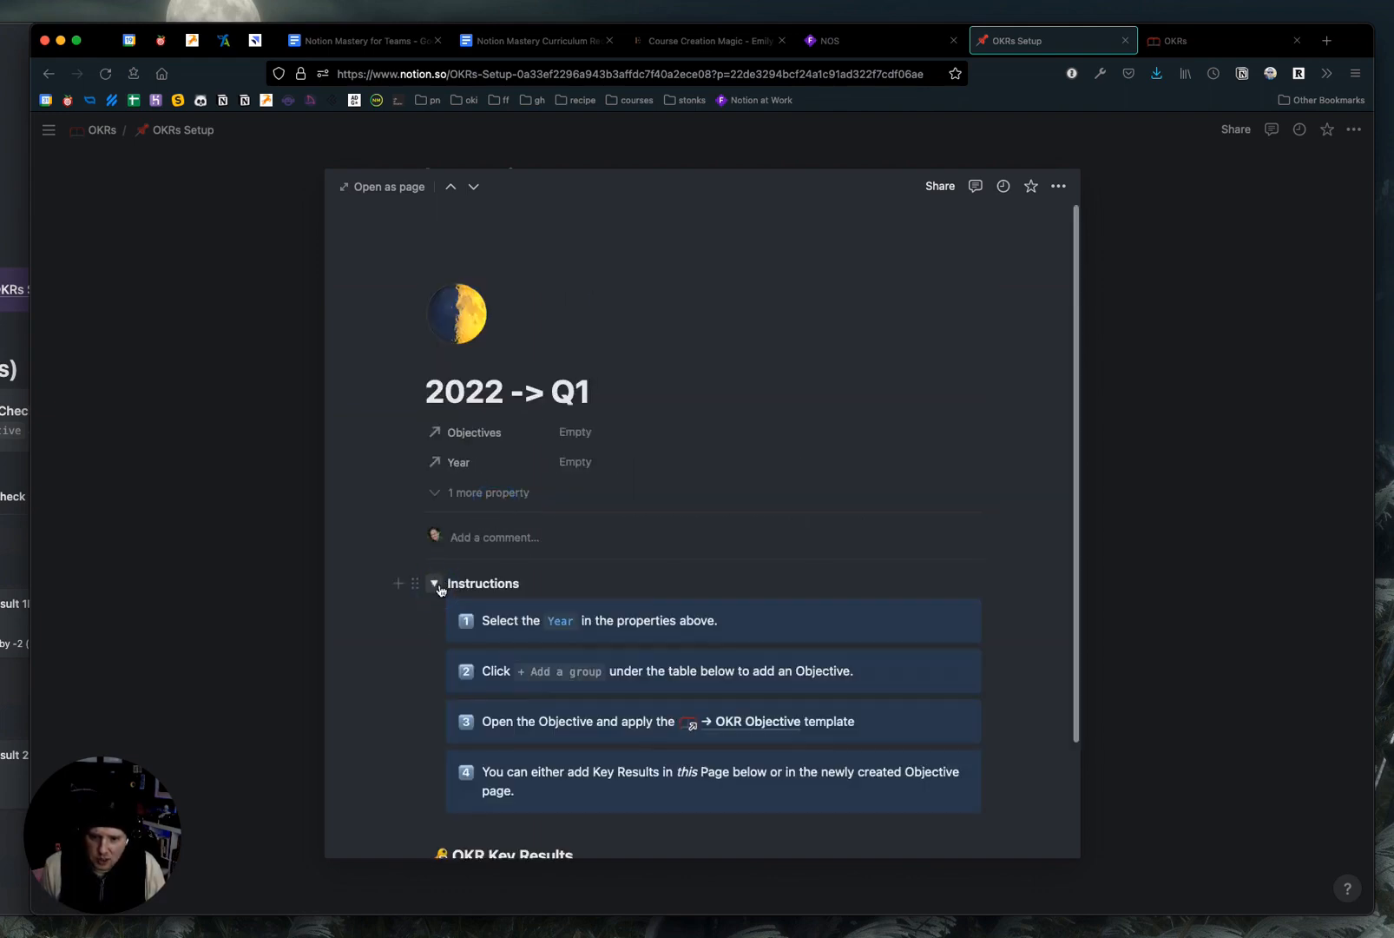
{"action": "left_click", "coordinate": [578, 463]}
{"action": "type", "text": "2022"}
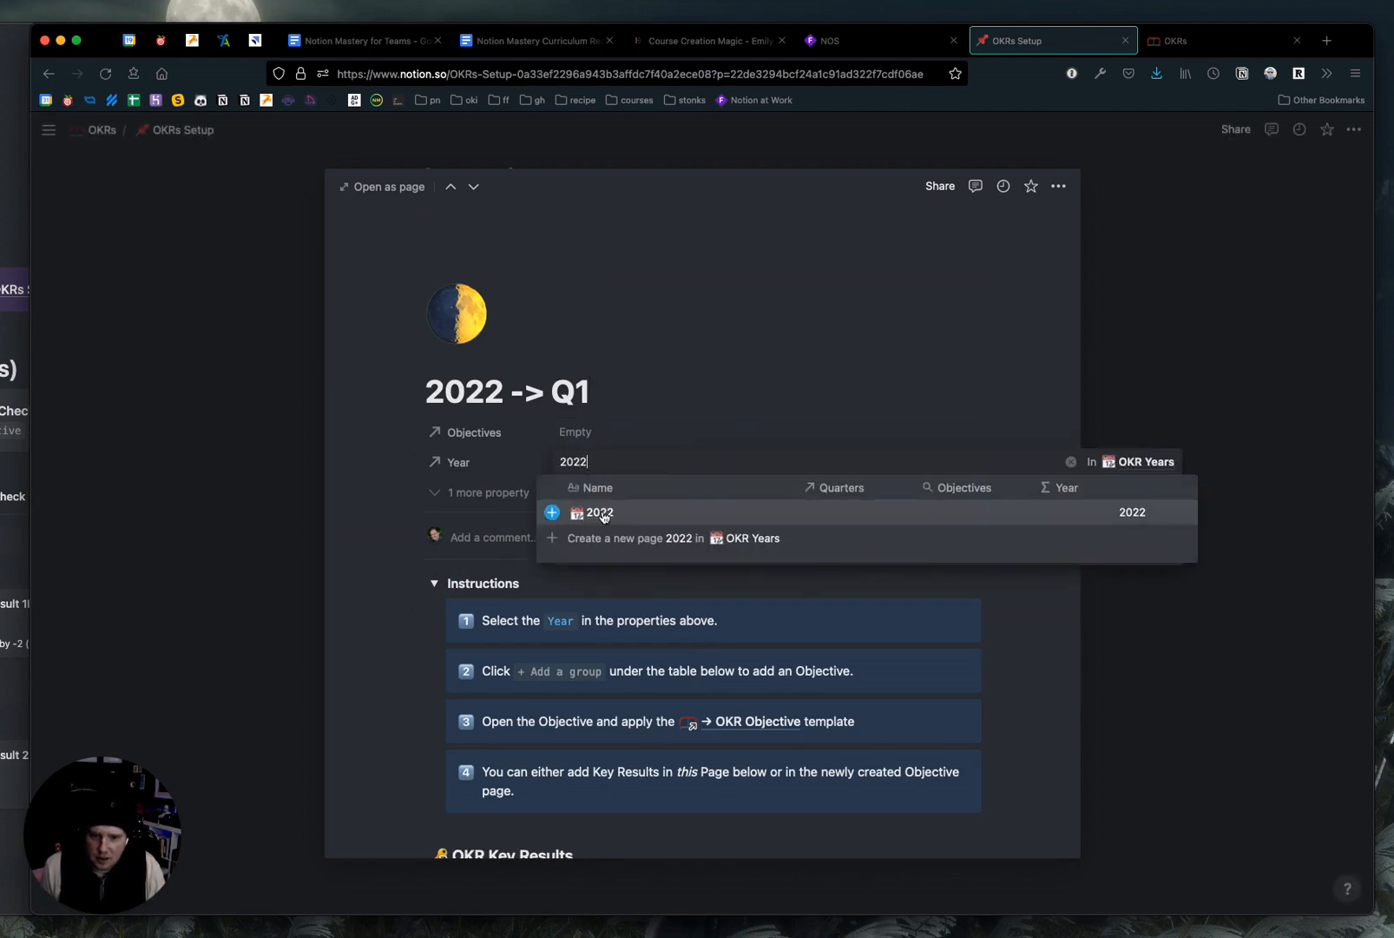
{"action": "left_click", "coordinate": [599, 512]}
{"action": "left_click", "coordinate": [391, 573]}
- Add a group for a new page "Objective 1" to the OKR Key Results table on the quarter page
{"action": "scroll", "coordinate": [391, 573], "scroll_direction": "down", "scroll_amount": 3}
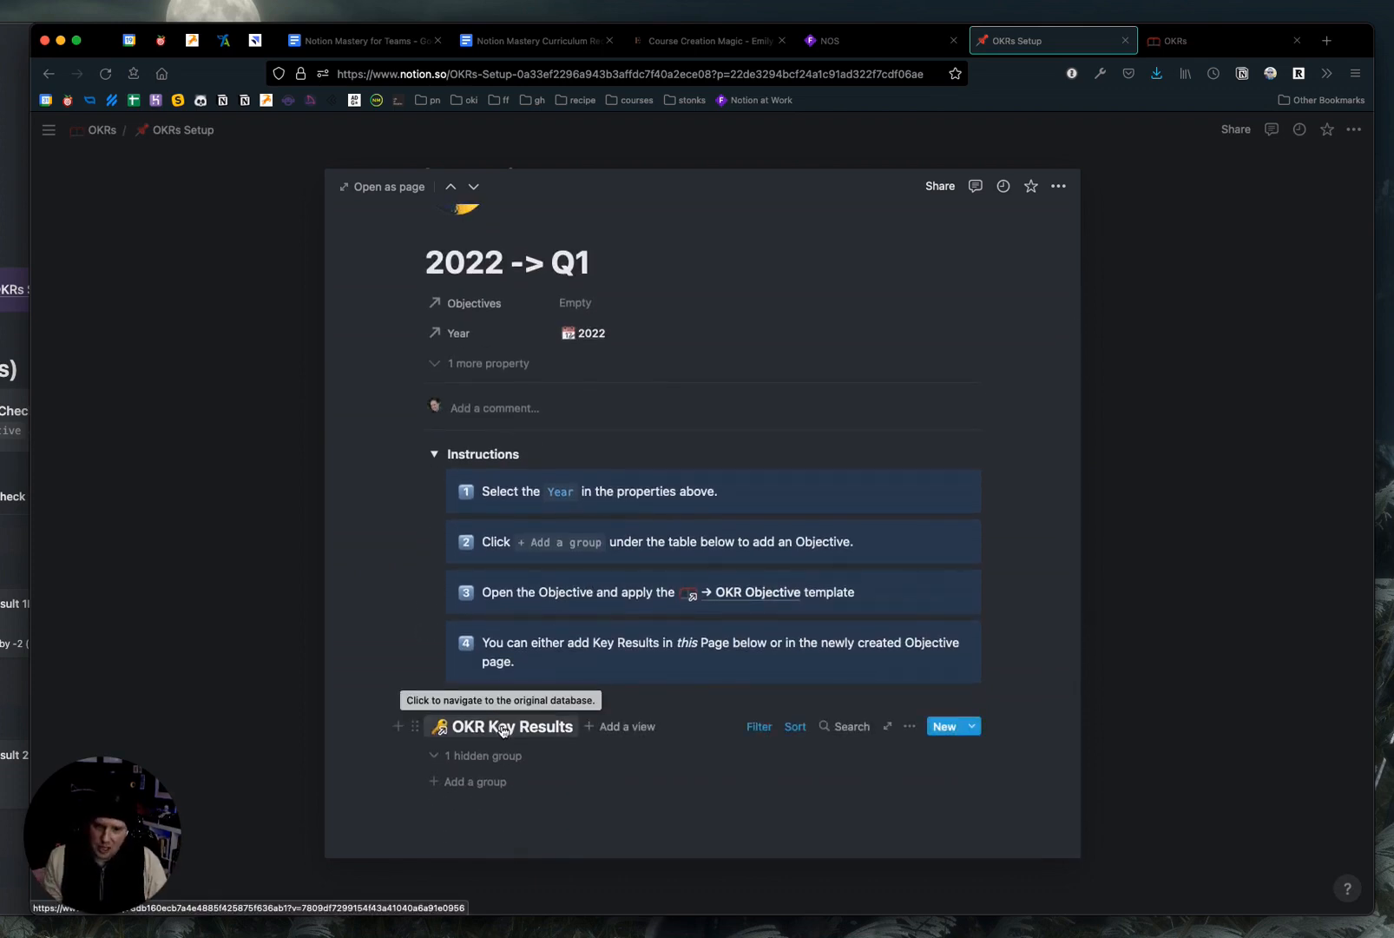
{"action": "left_click", "coordinate": [485, 785]}
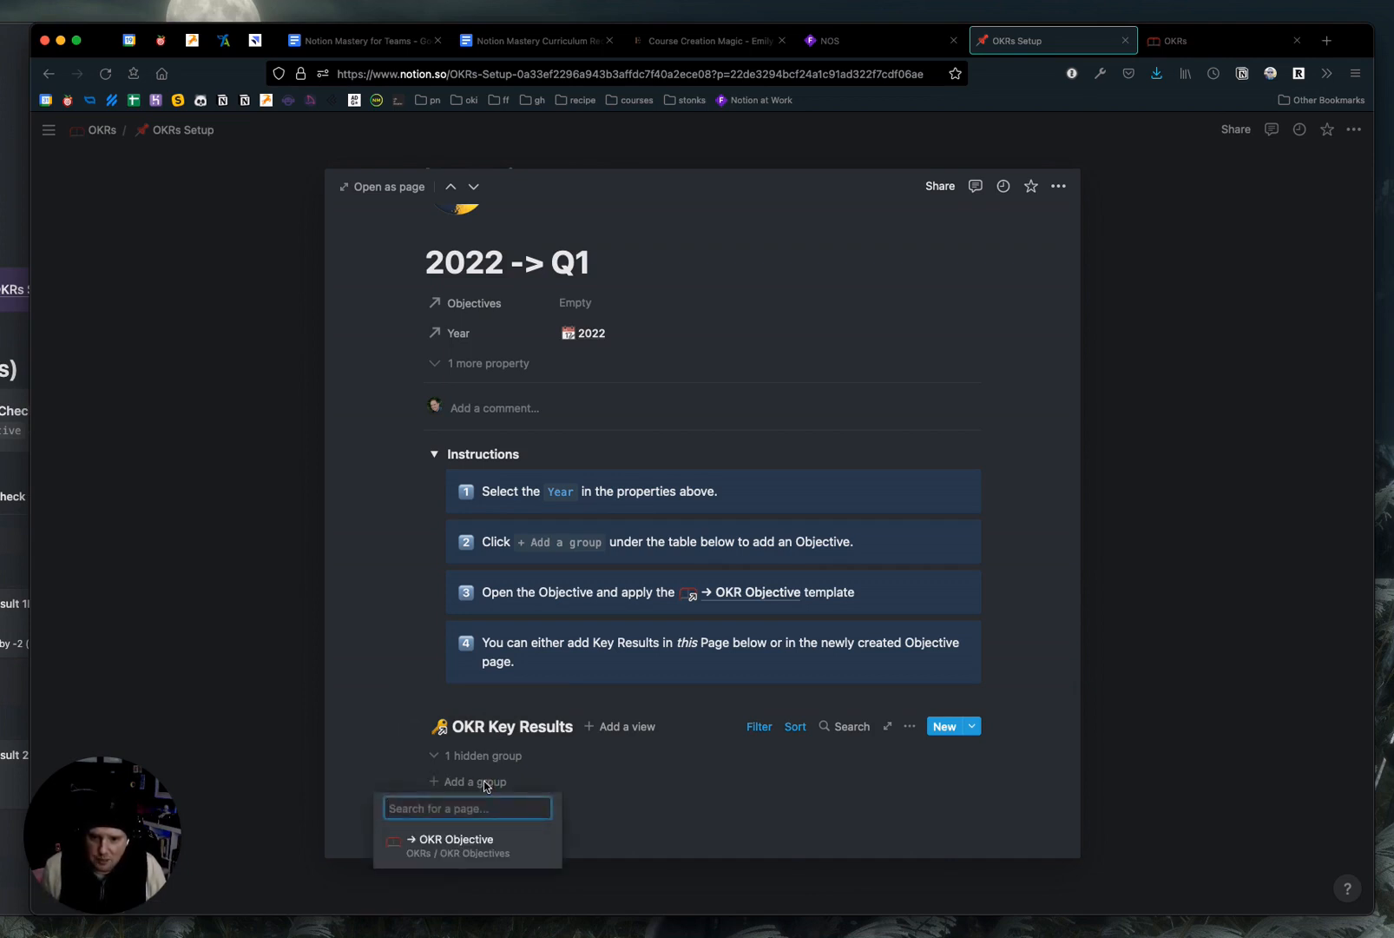
{"action": "type", "text": "Ob"}
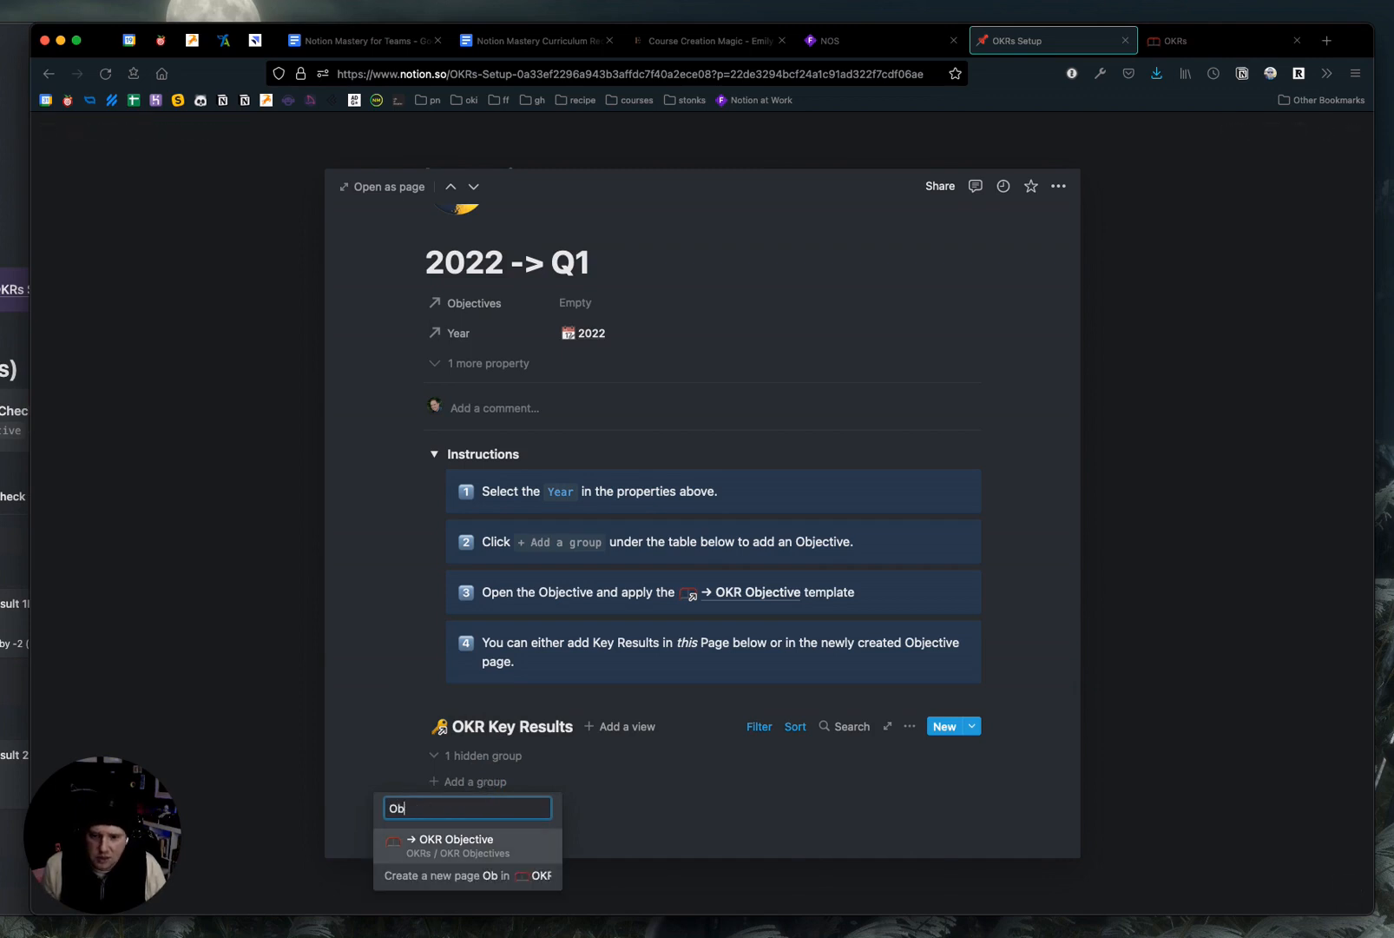
{"action": "type", "text": "jective 1"}
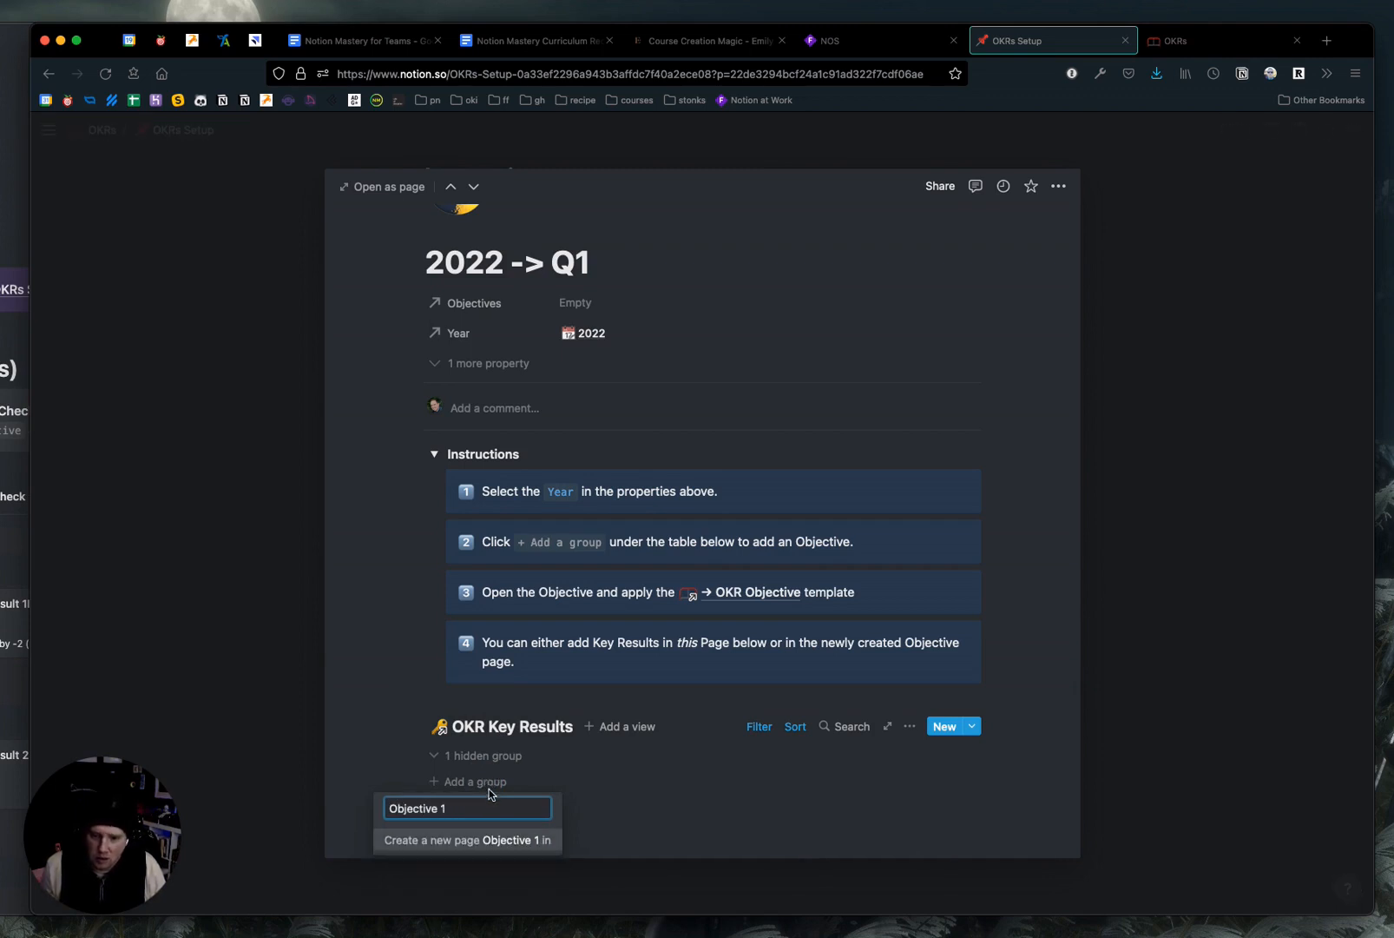
{"action": "left_click", "coordinate": [489, 840]}
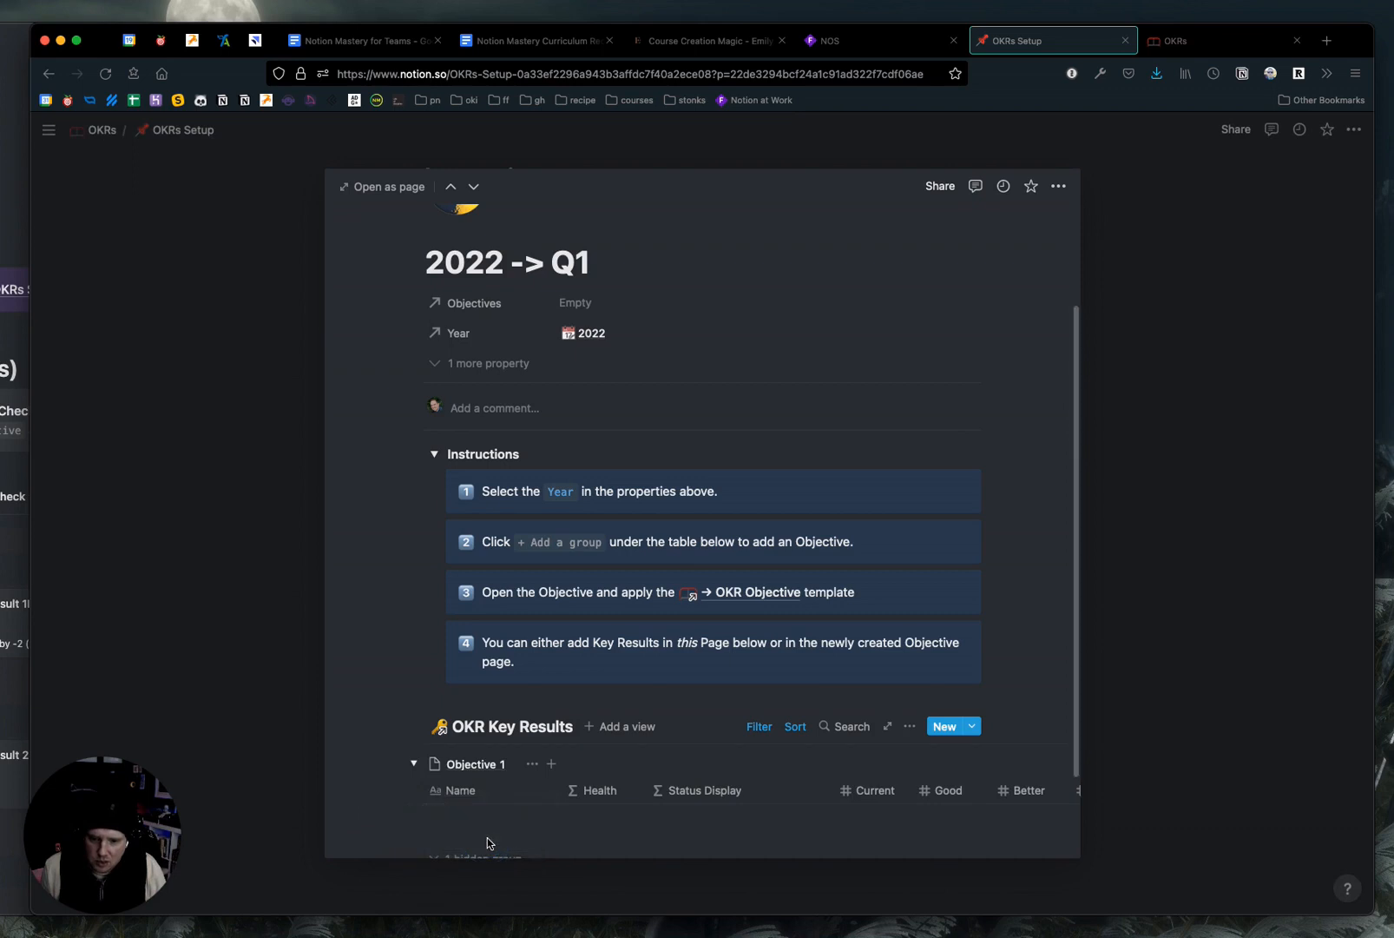
- Apply the → OKR Objective template to the Objective 1 page and expand its Instructions toggle
{"action": "scroll", "coordinate": [521, 738], "scroll_direction": "down", "scroll_amount": 2}
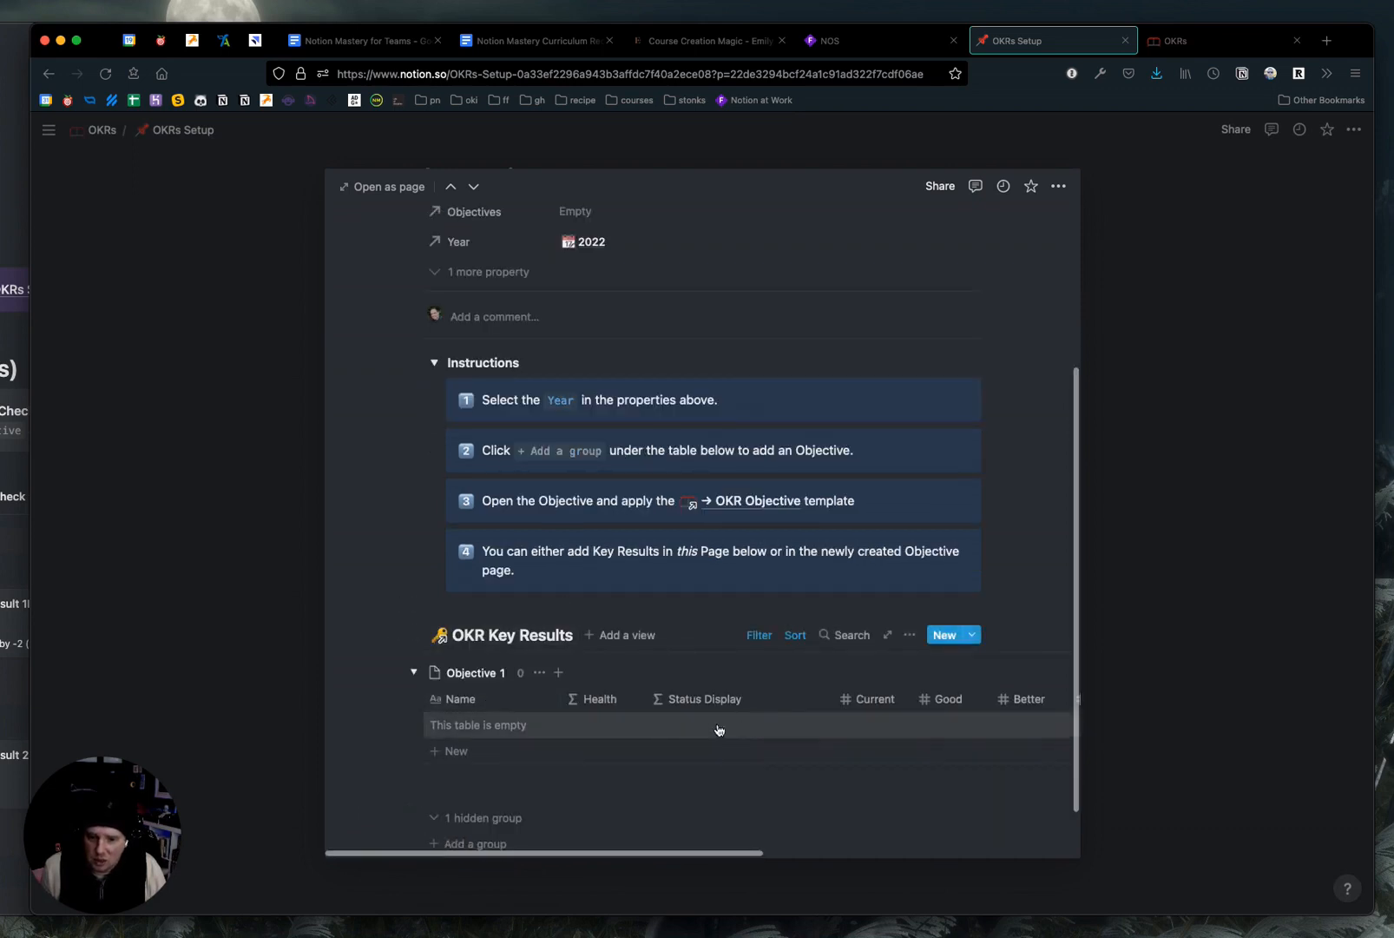
{"action": "left_click", "coordinate": [472, 675]}
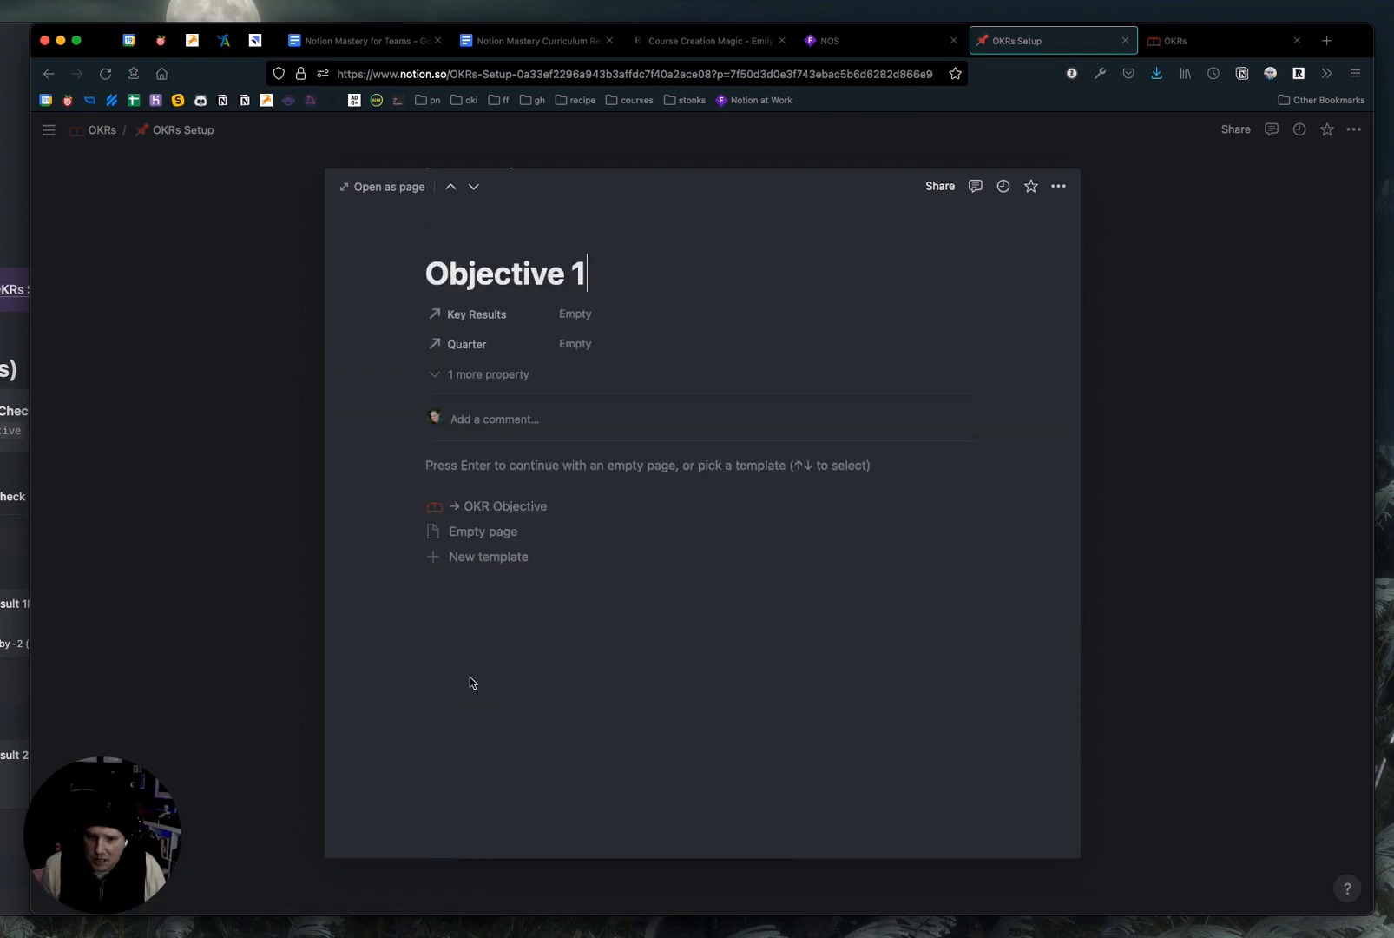
{"action": "left_click", "coordinate": [511, 512]}
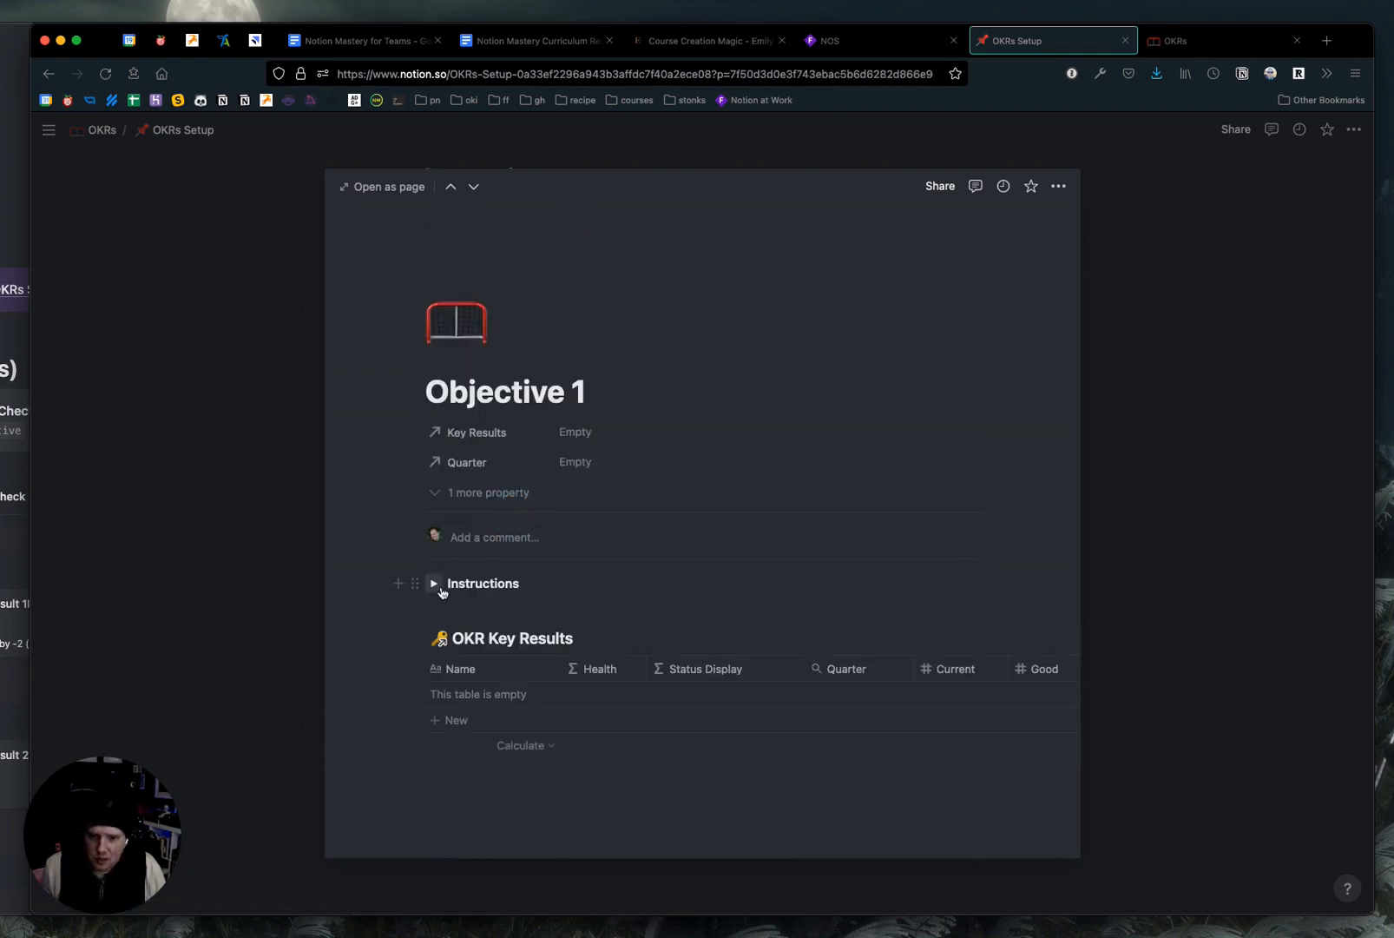
{"action": "left_click", "coordinate": [440, 590]}
{"action": "scroll", "coordinate": [554, 645], "scroll_direction": "down", "scroll_amount": 1}
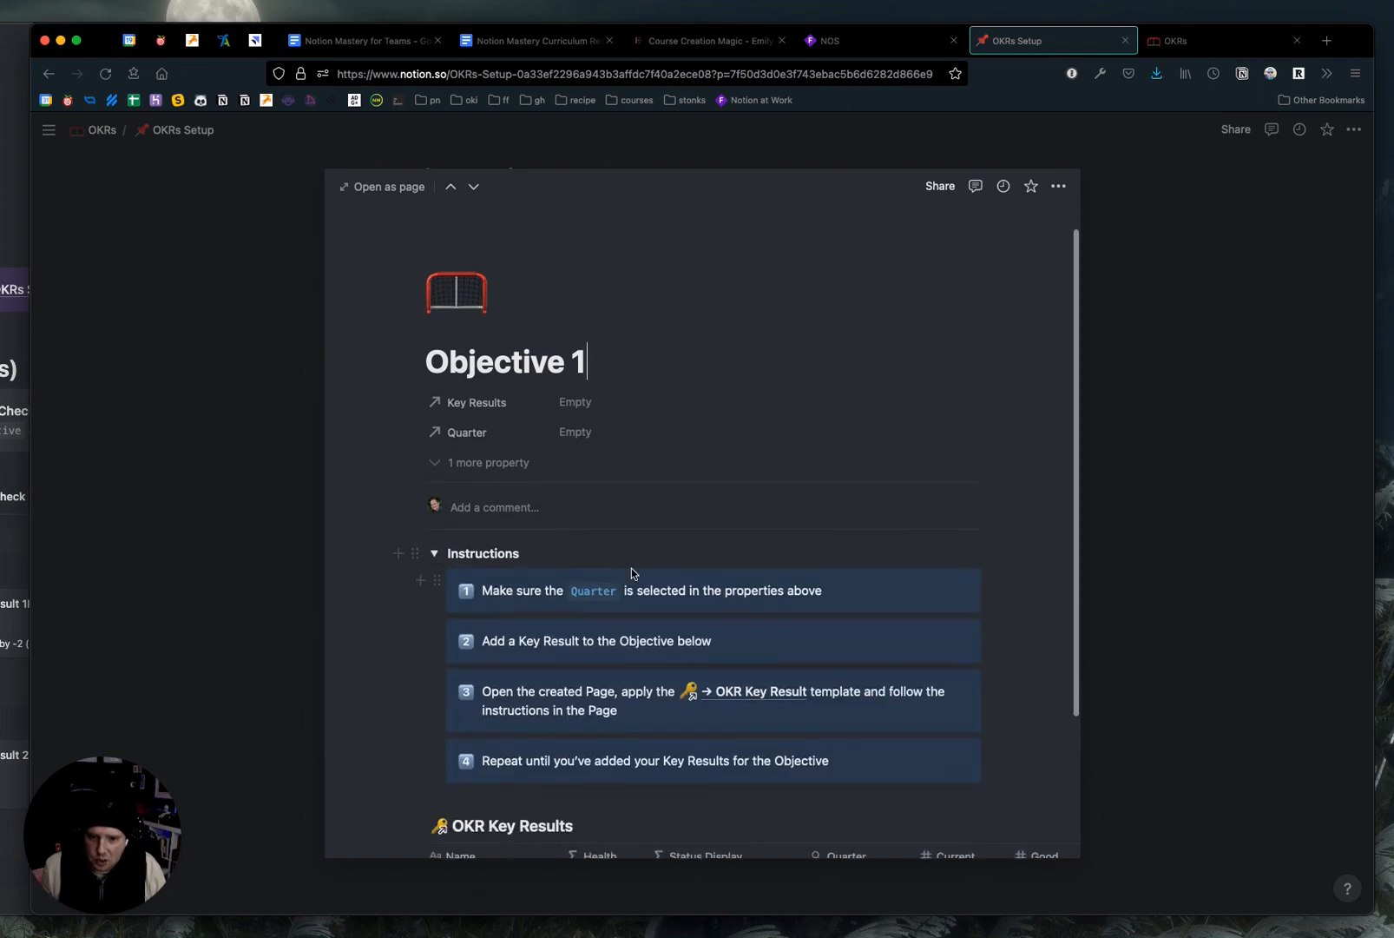
- Set the Quarter relation of Objective 1 to 2022 -> Q1
{"action": "left_click", "coordinate": [587, 429]}
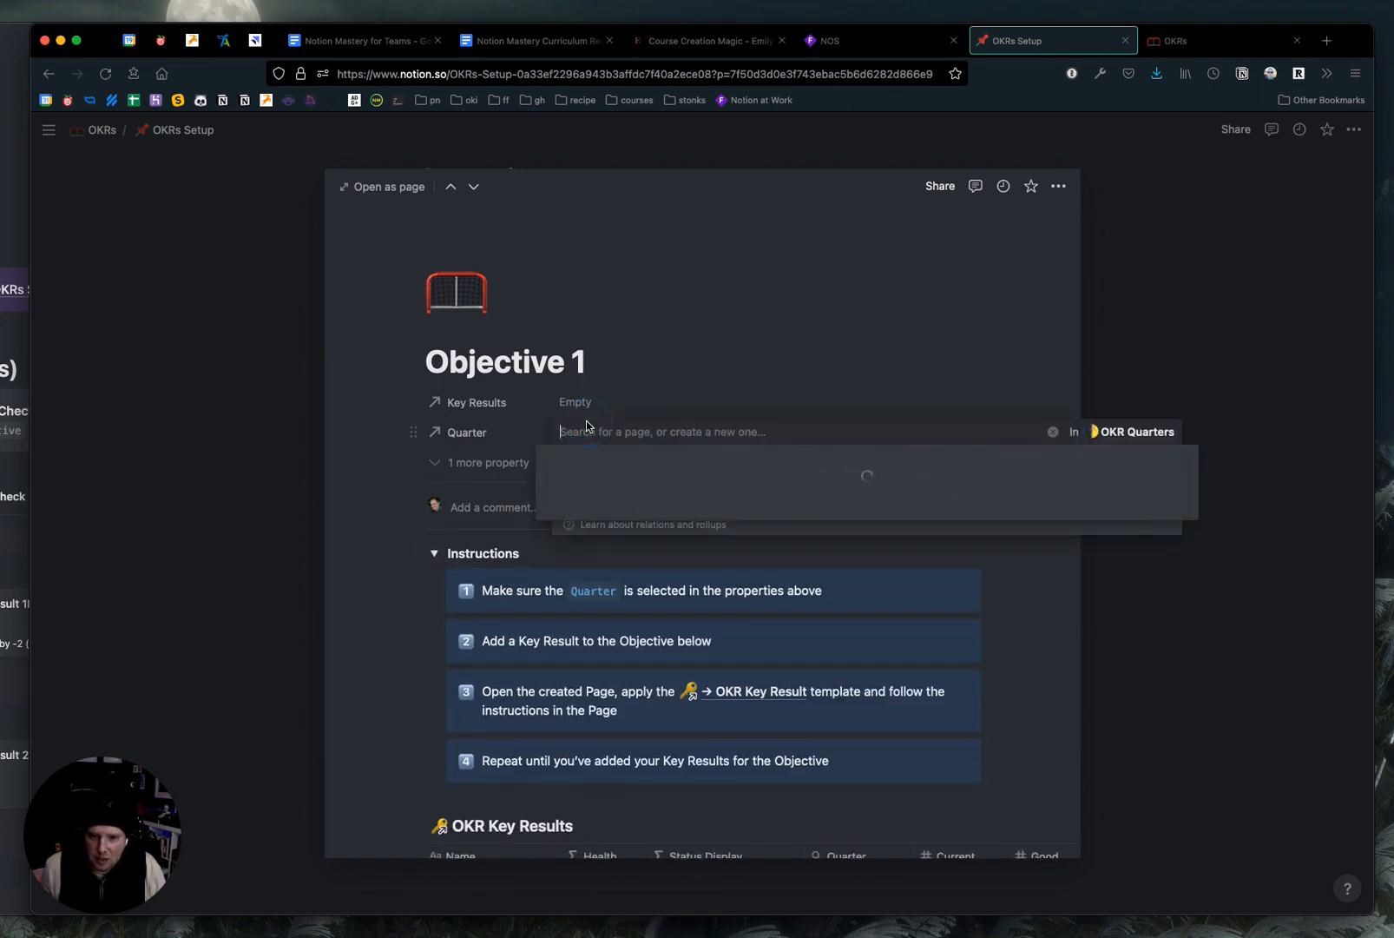
{"action": "left_click", "coordinate": [607, 482]}
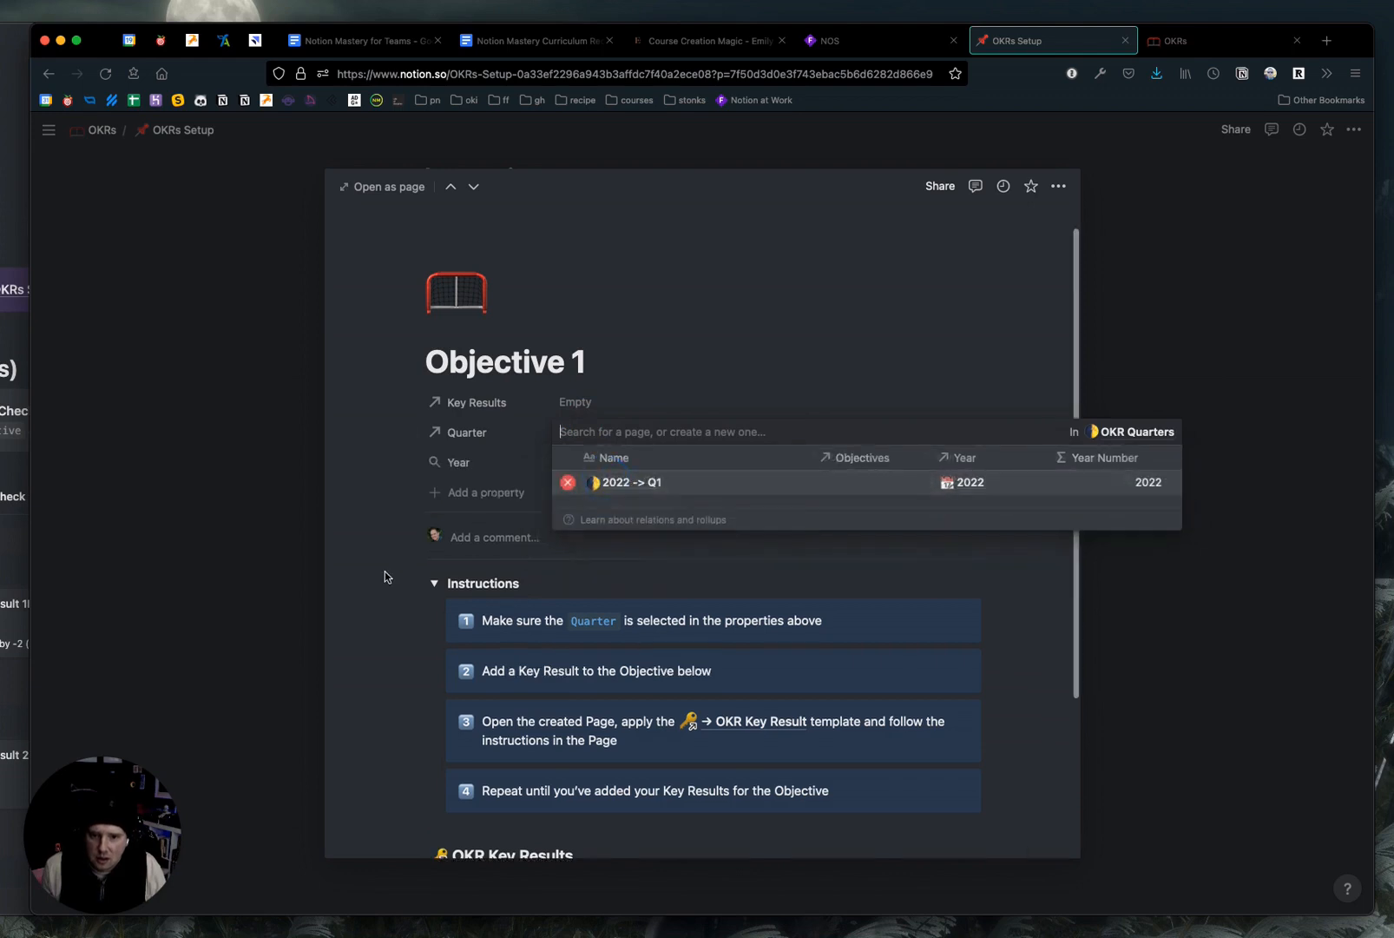
{"action": "left_click", "coordinate": [383, 574]}
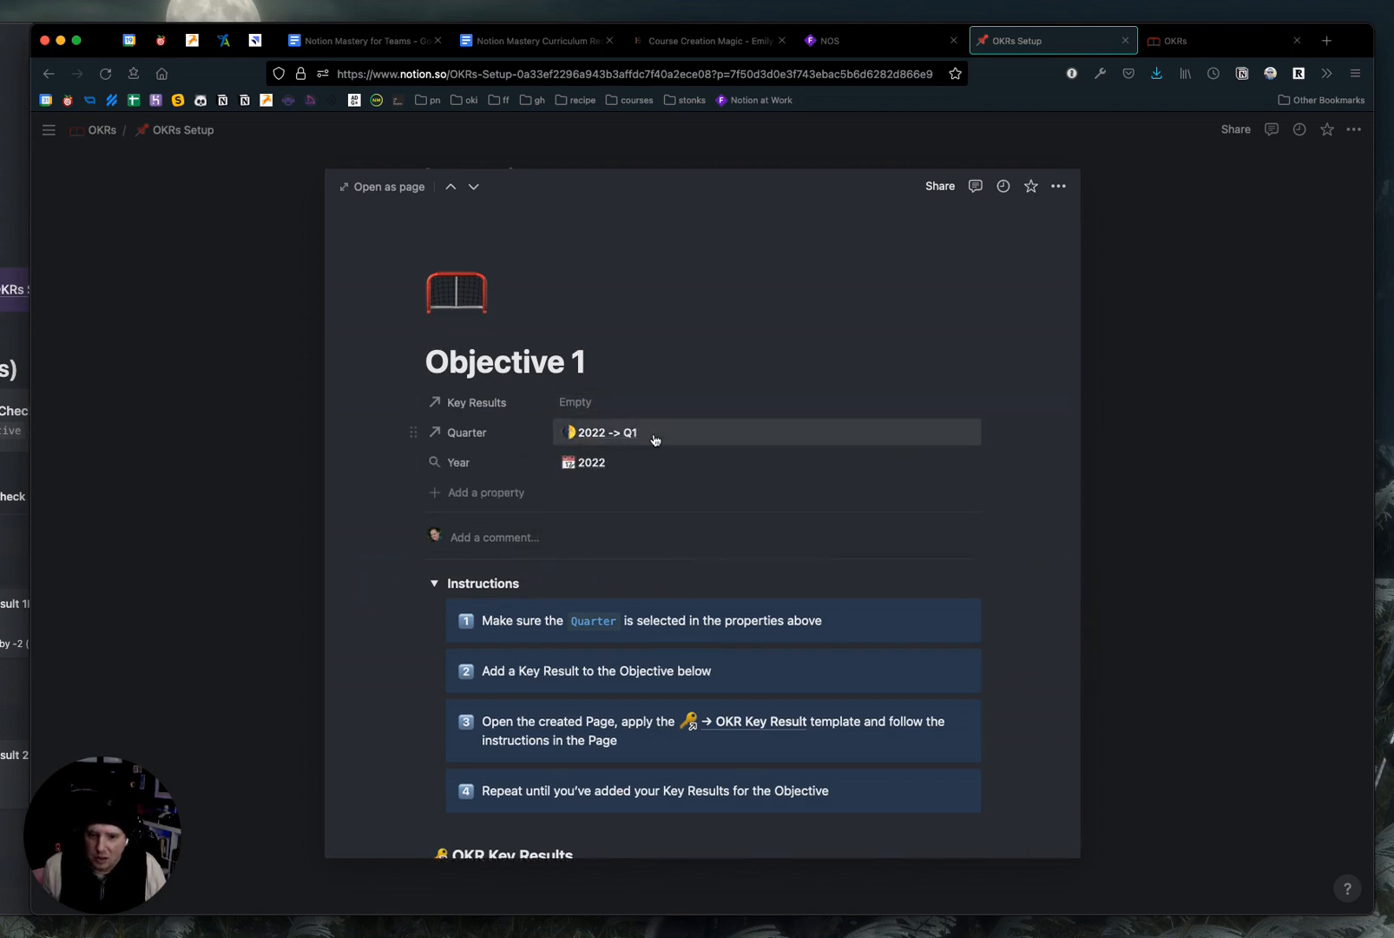
- Add a key result to Objective 1's OKR Key Results table, open its page and title it "Twitter follow growth"
{"action": "scroll", "coordinate": [655, 439], "scroll_direction": "down", "scroll_amount": 1}
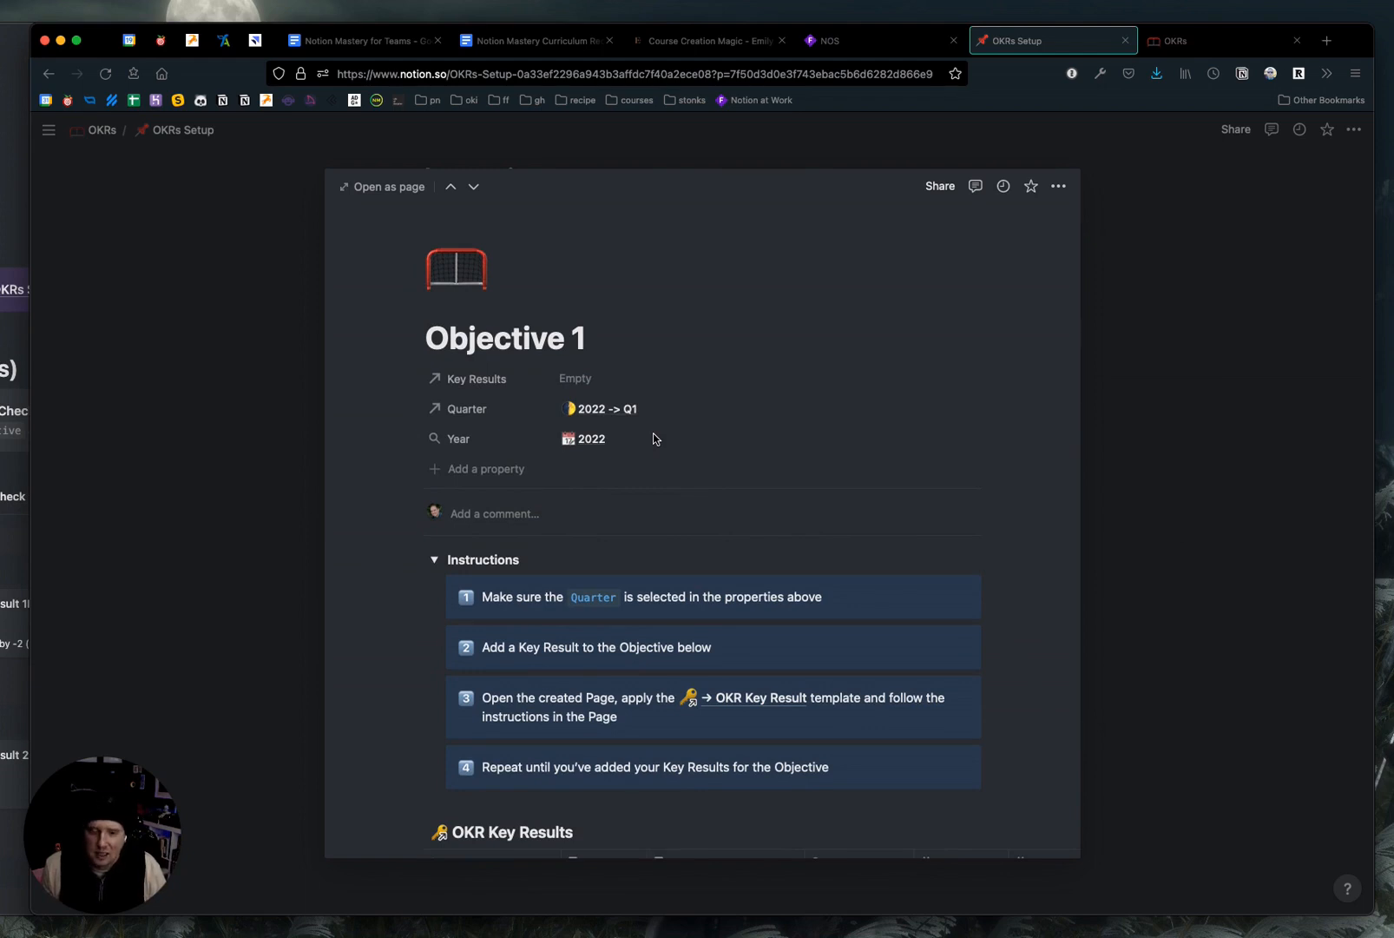
{"action": "scroll", "coordinate": [655, 438], "scroll_direction": "down", "scroll_amount": 3}
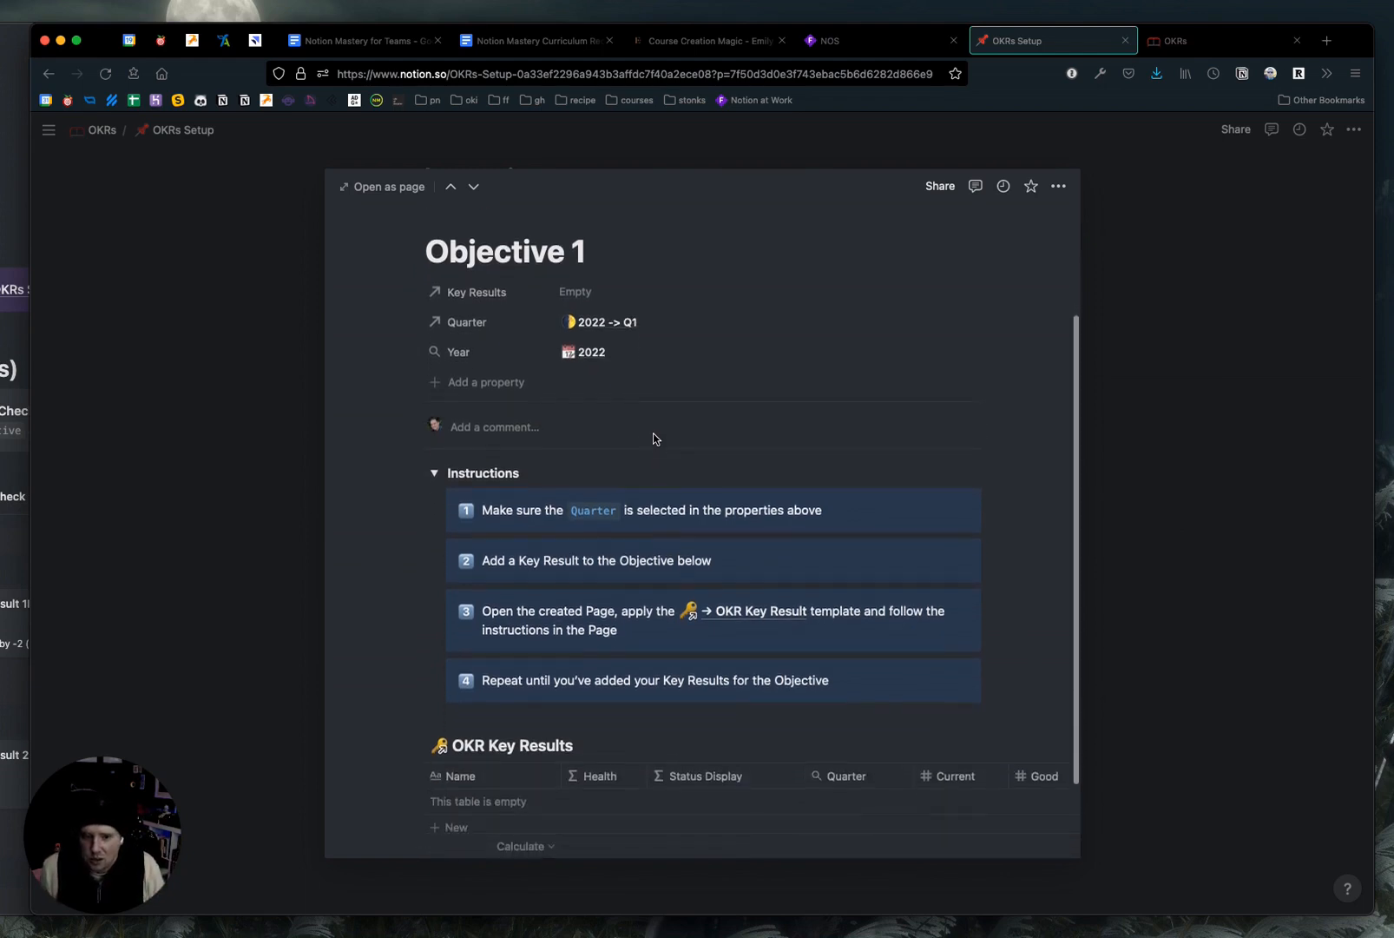
{"action": "scroll", "coordinate": [620, 546], "scroll_direction": "down", "scroll_amount": 2}
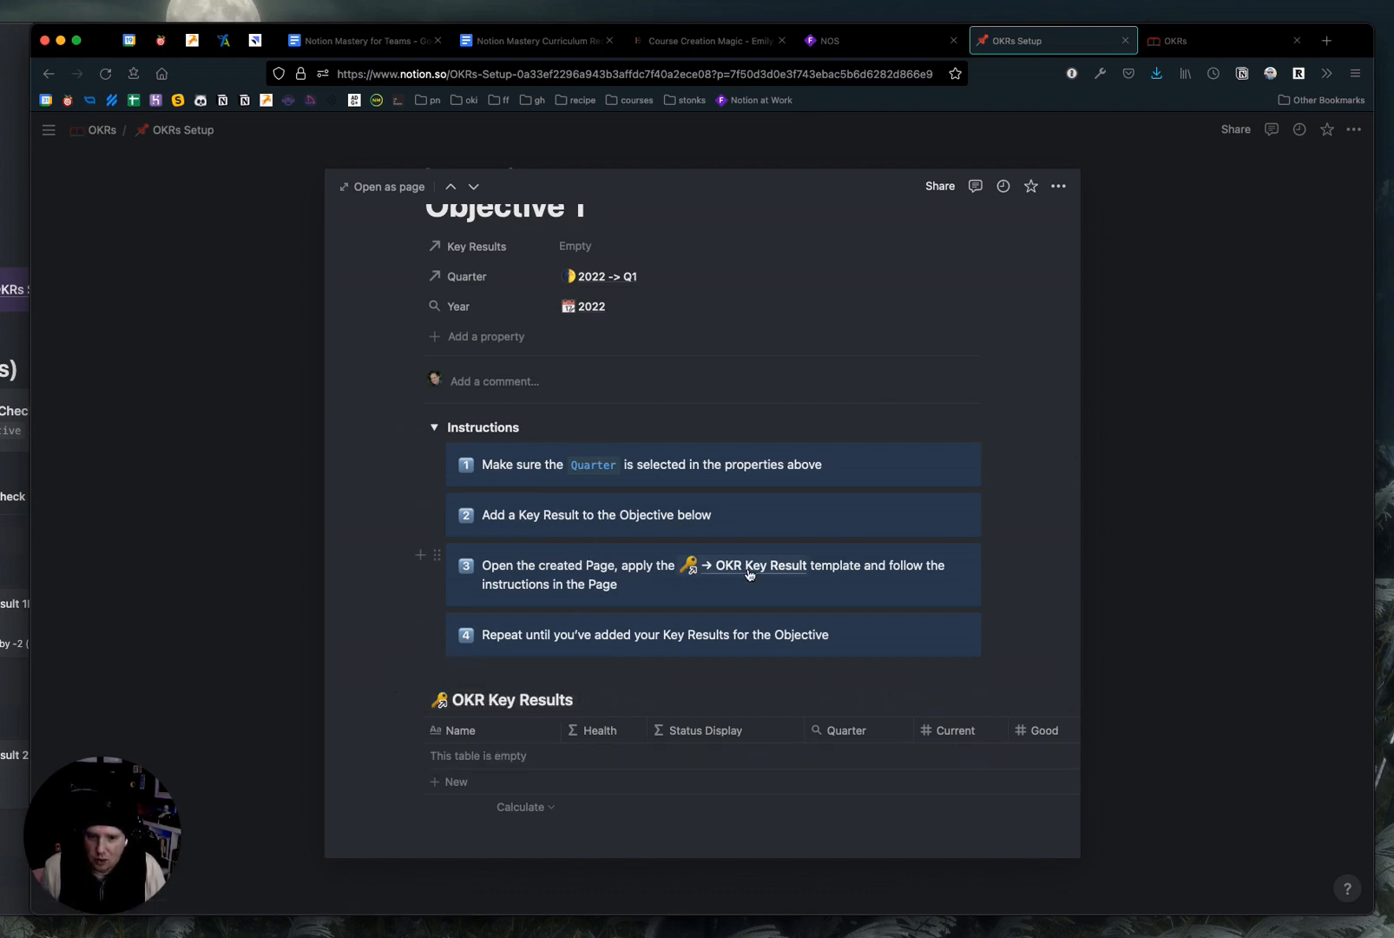
{"action": "scroll", "coordinate": [535, 589], "scroll_direction": "down", "scroll_amount": 2}
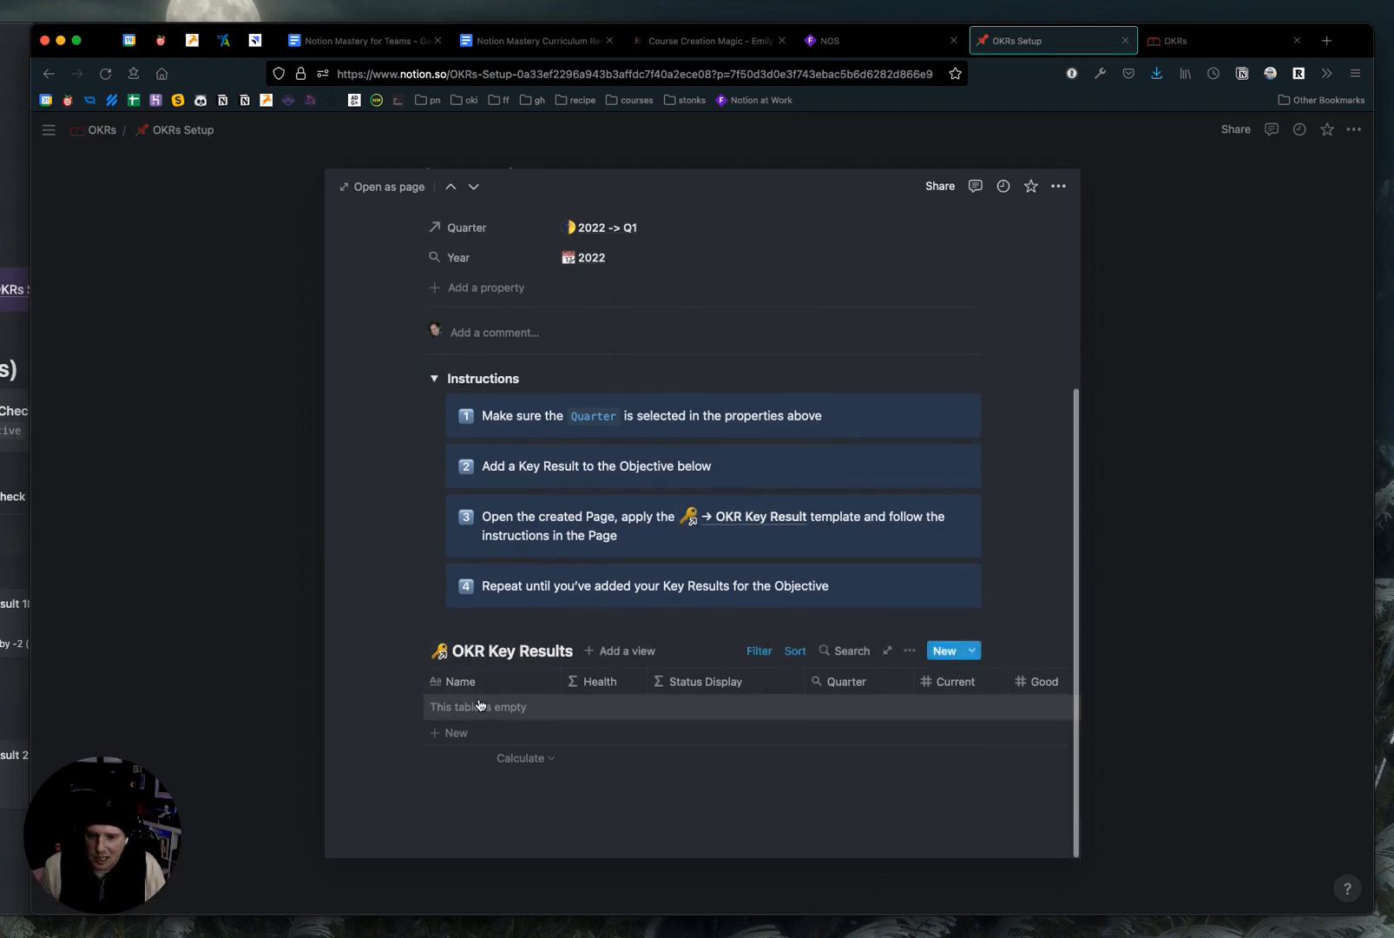
{"action": "left_click", "coordinate": [481, 705]}
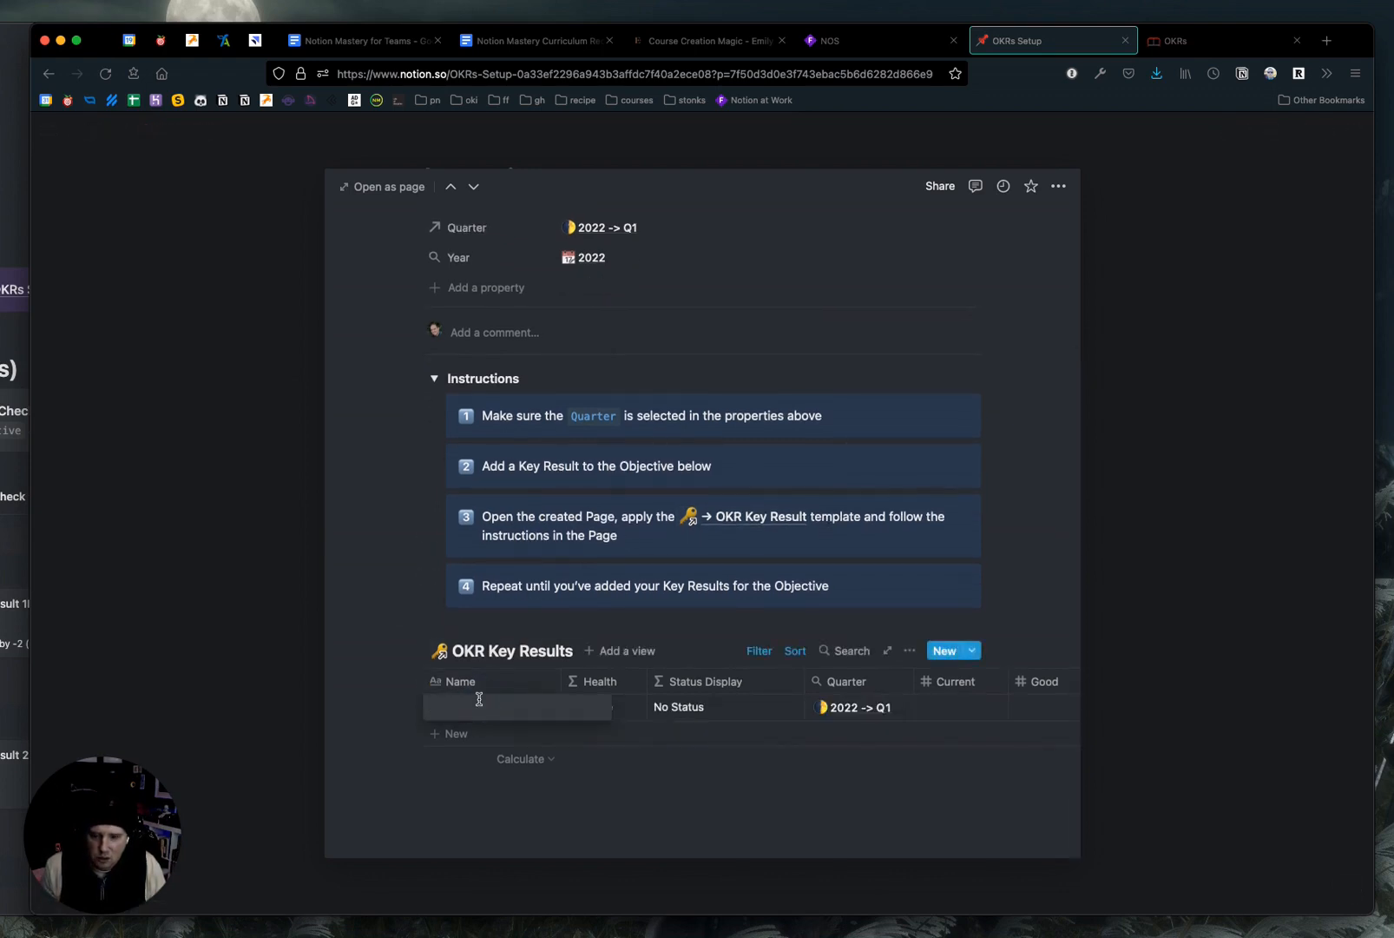
{"action": "type", "text": "Twitter follow gro"}
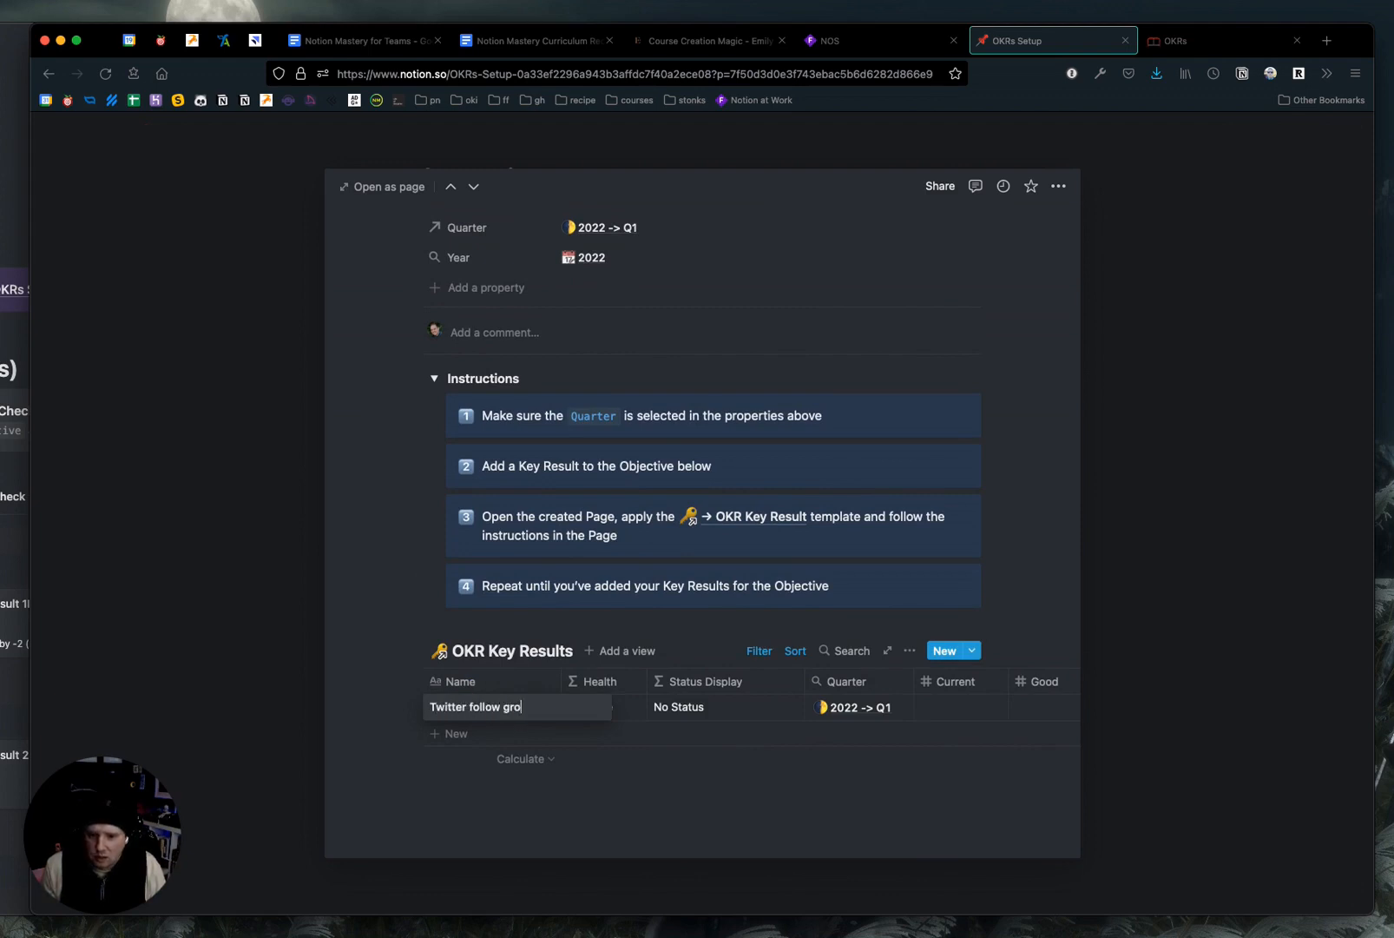
{"action": "type", "text": "wh"}
{"action": "key", "text": "Return"}
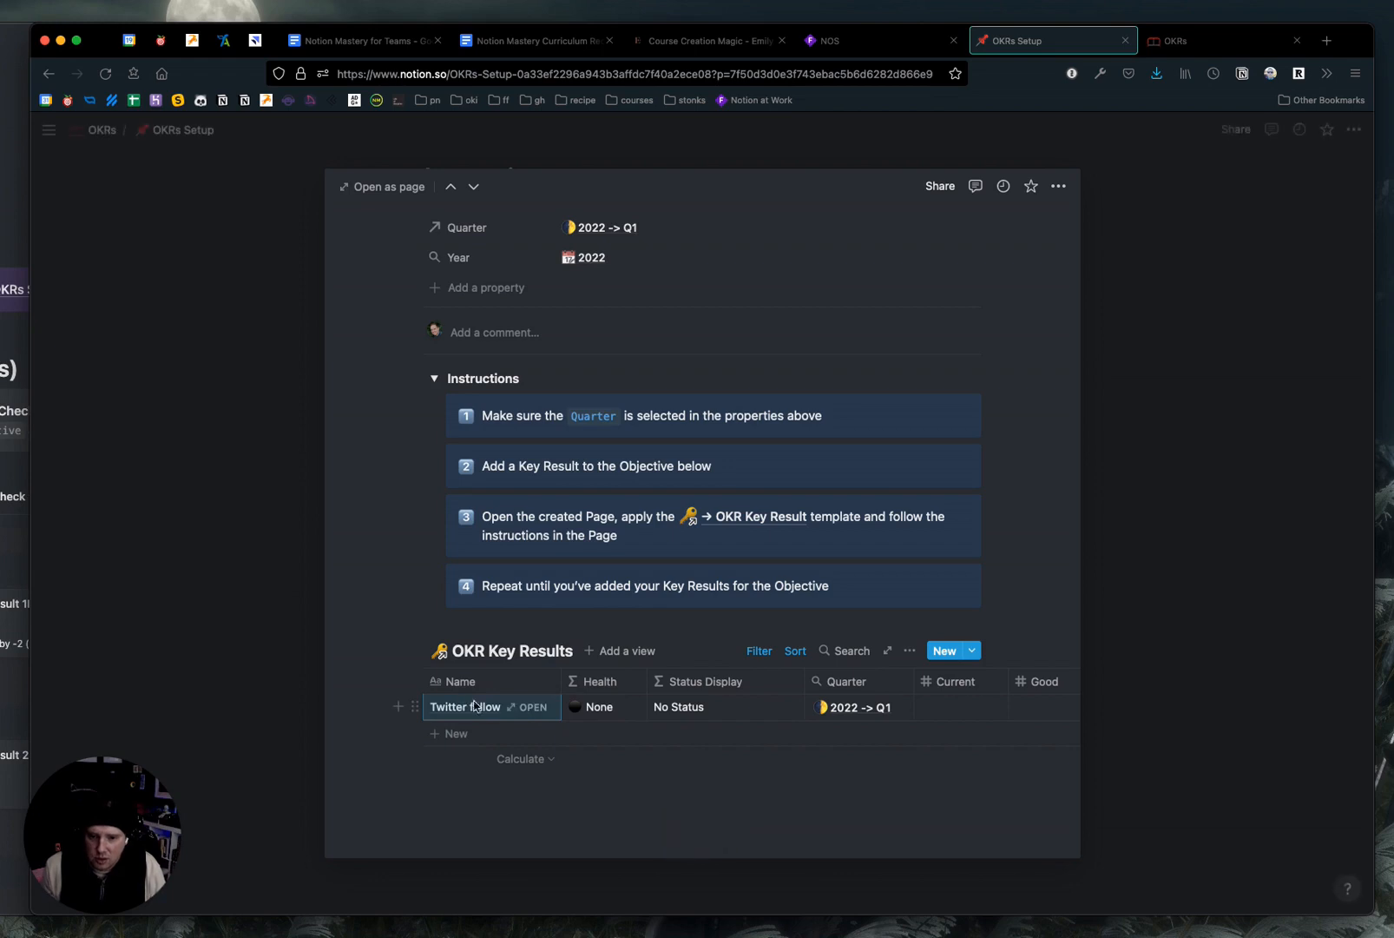
{"action": "left_click", "coordinate": [527, 710]}
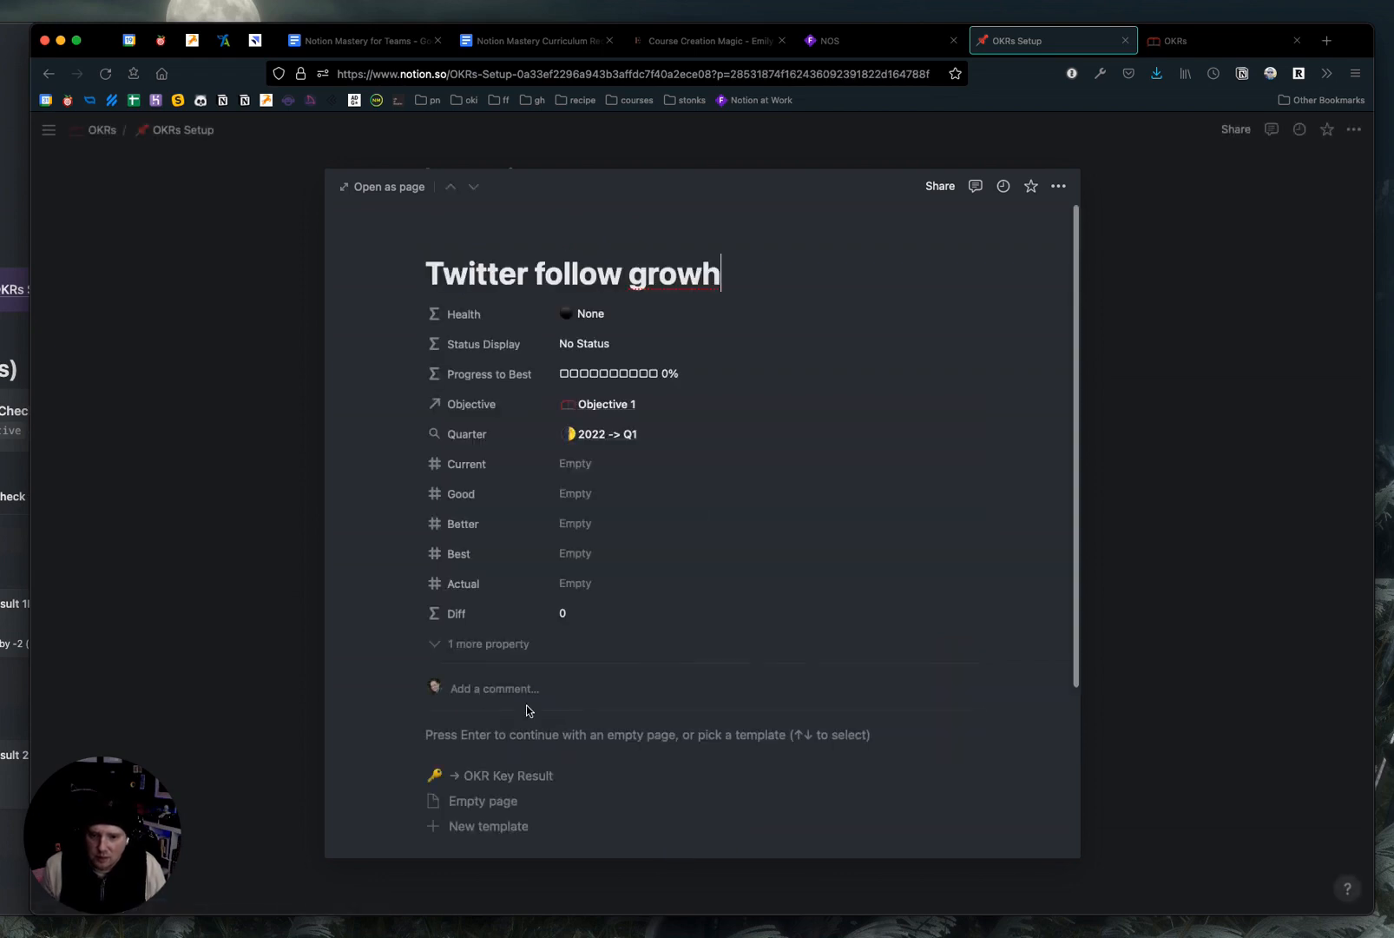
{"action": "double_click", "coordinate": [676, 278]}
{"action": "type", "text": "growth"}
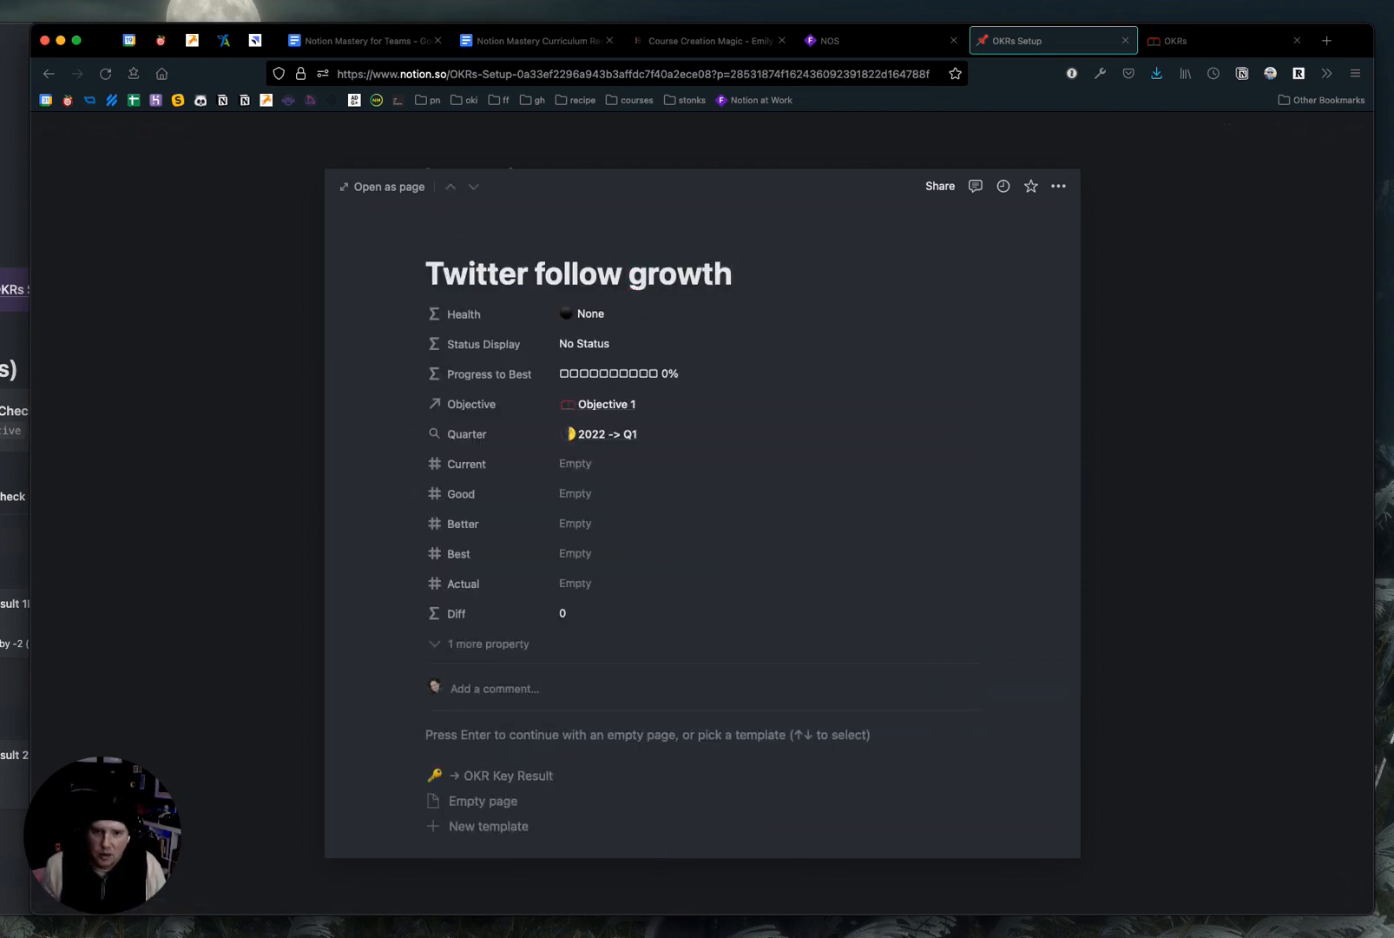
- Apply the → OKR Key Result template to the Twitter follow growth page and show its hidden Type property
{"action": "scroll", "coordinate": [617, 564], "scroll_direction": "down", "scroll_amount": 2}
{"action": "left_click", "coordinate": [530, 676]}
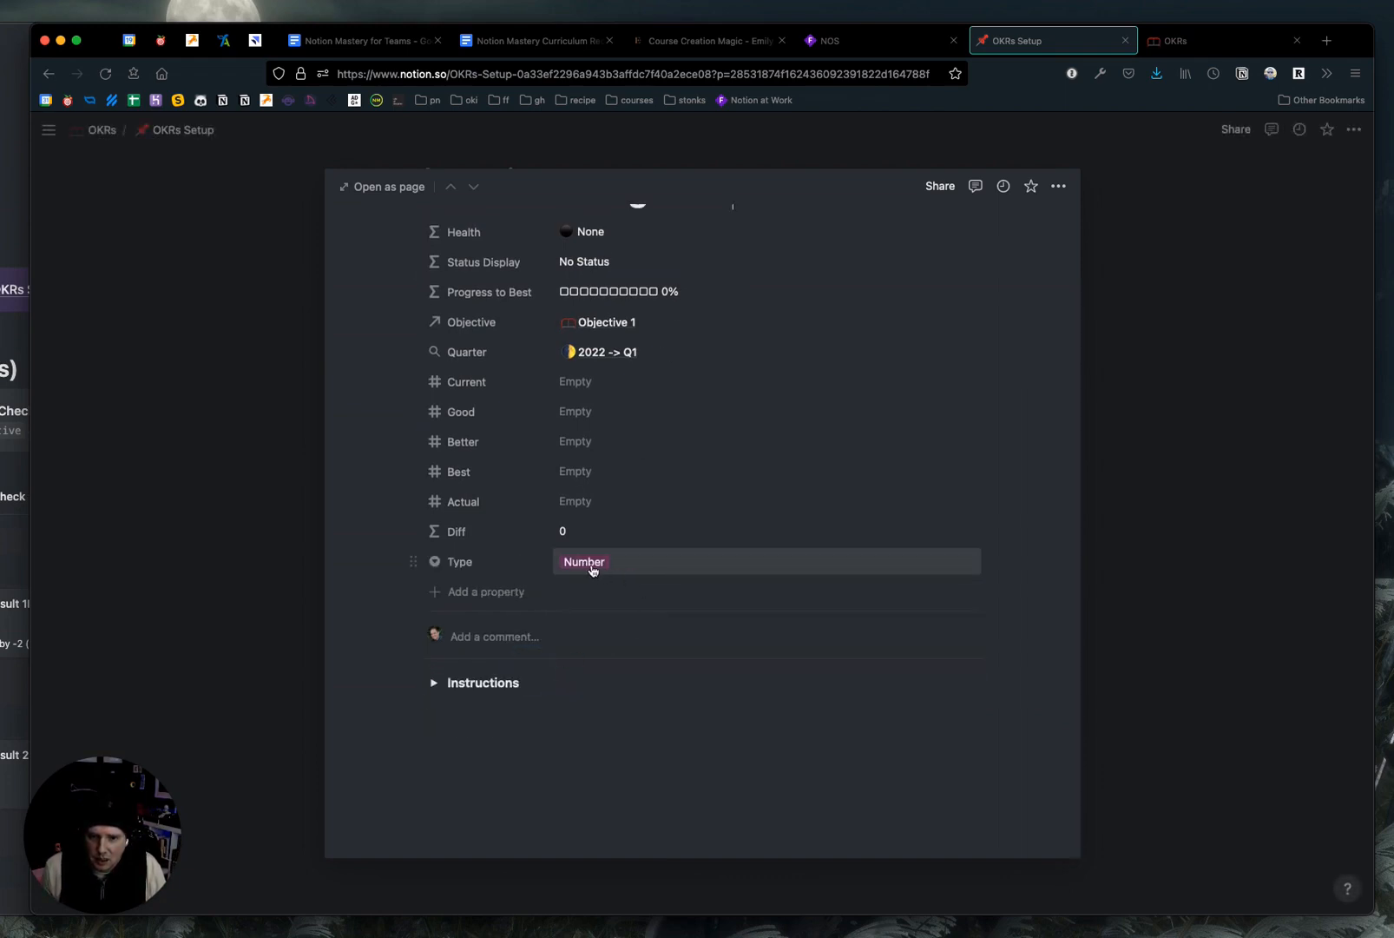
{"action": "scroll", "coordinate": [652, 400], "scroll_direction": "up", "scroll_amount": 2}
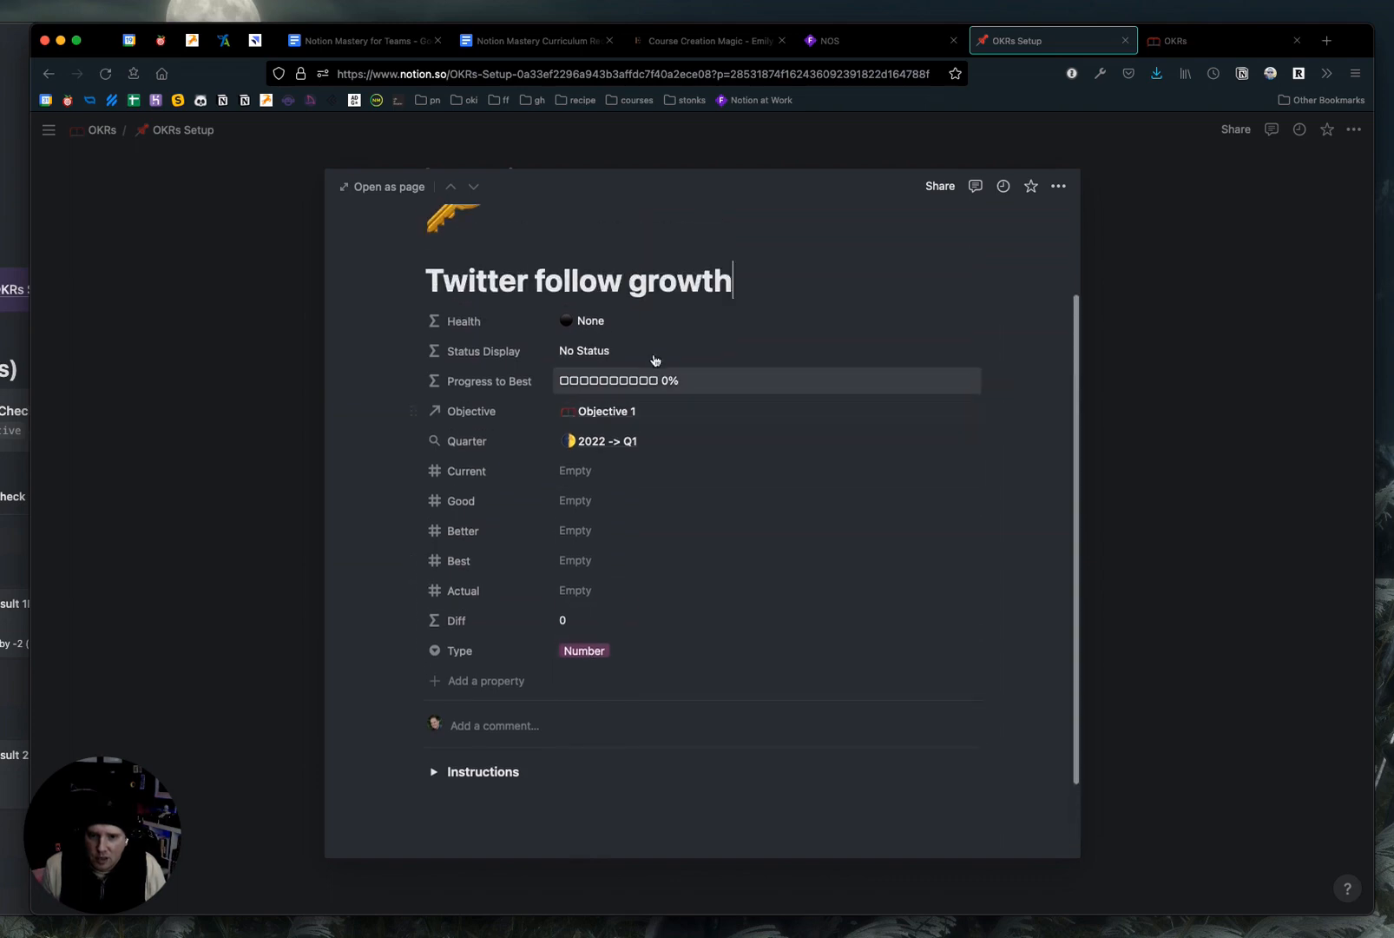
- Set the Current value of the Twitter follow growth key result to 1000
{"action": "left_click", "coordinate": [631, 476]}
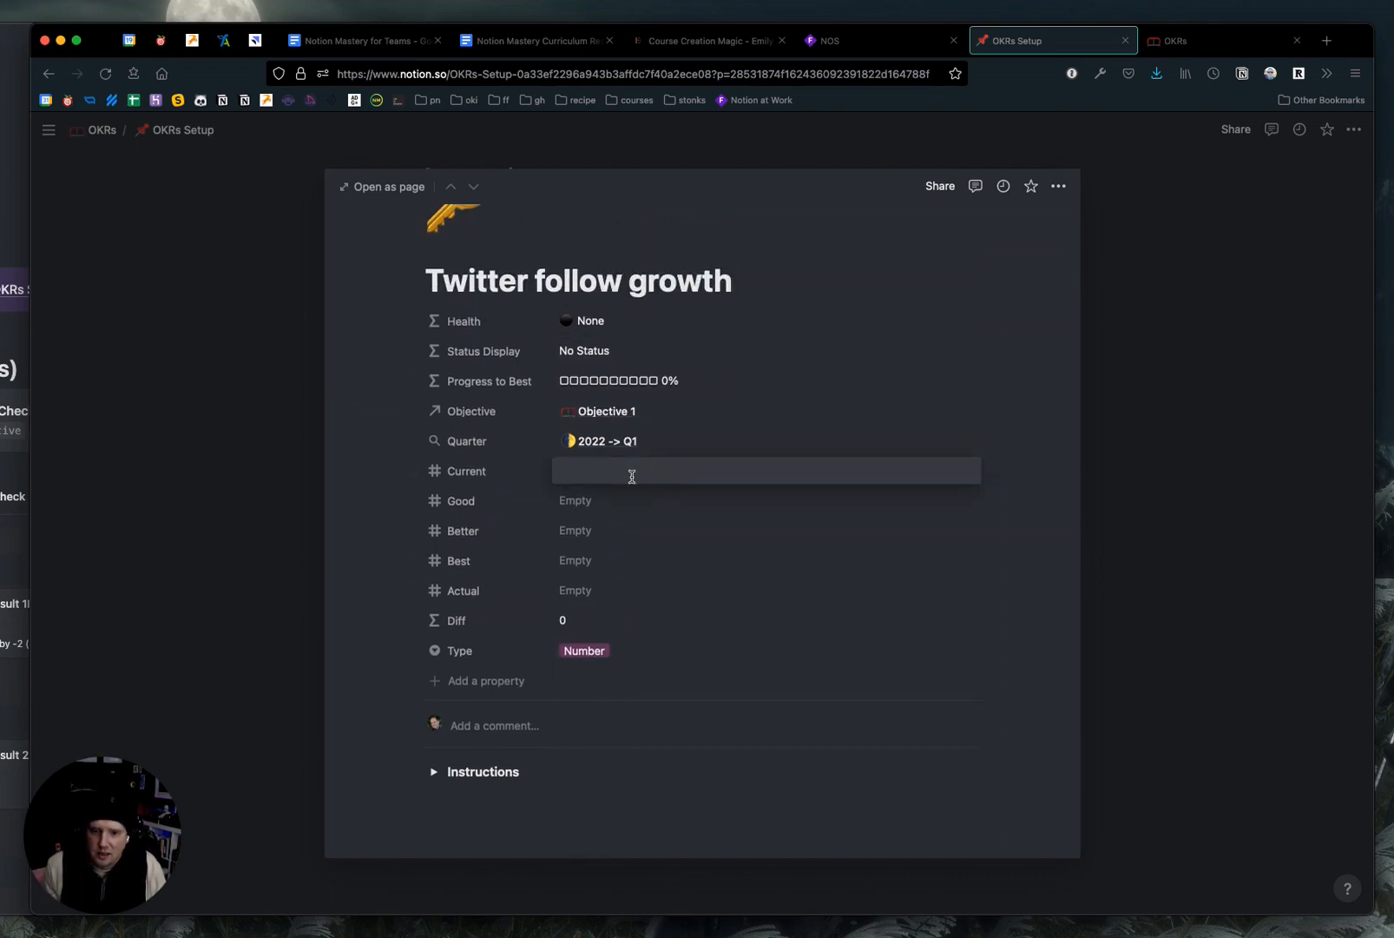
{"action": "type", "text": "1000"}
{"action": "left_click", "coordinate": [591, 654]}
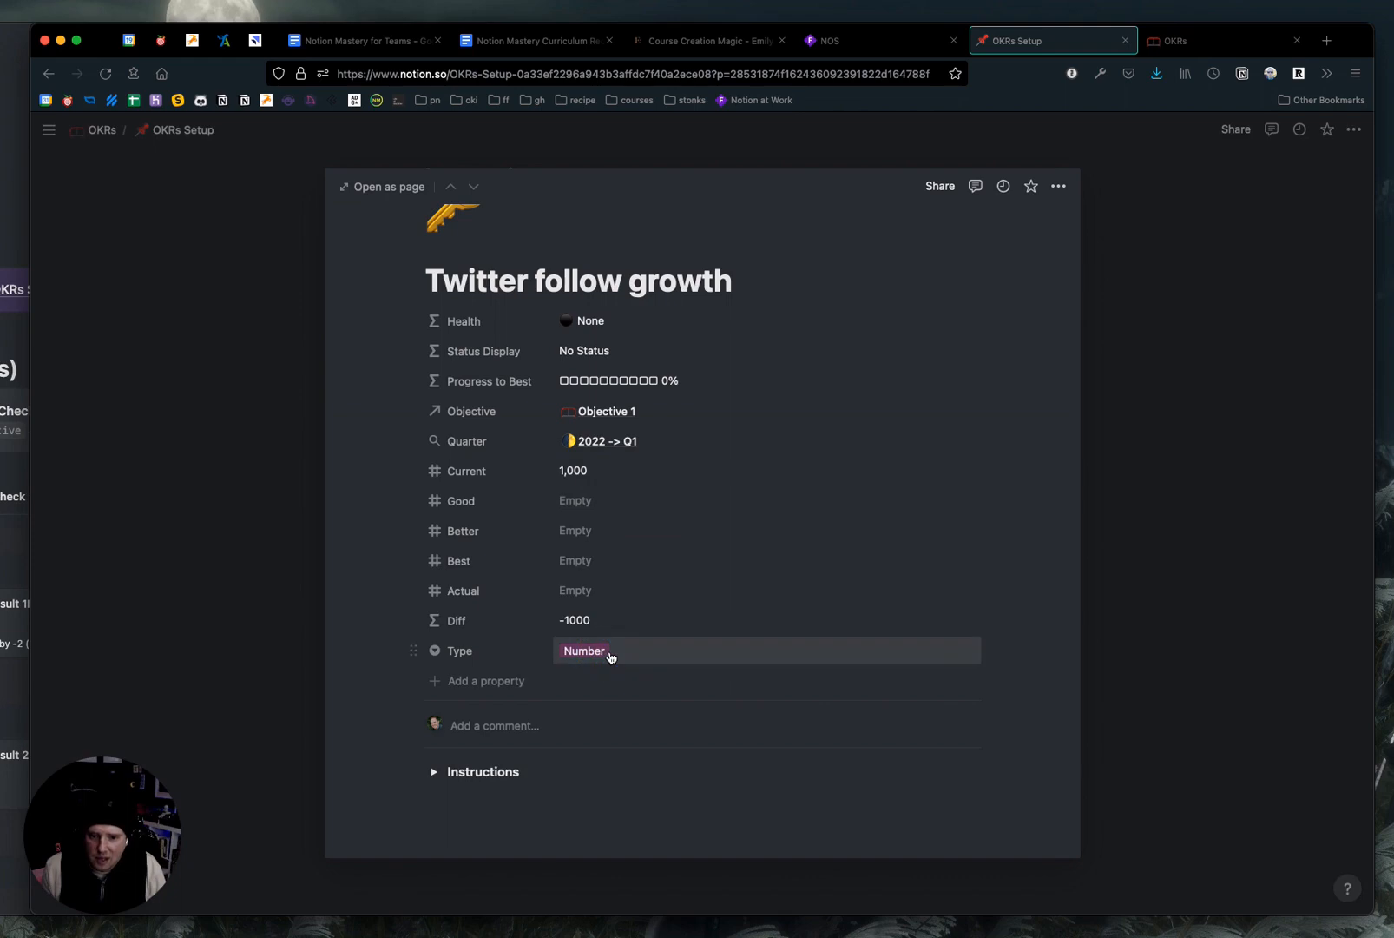
- Check the available Type options of the Twitter follow growth key result and return to the Objective 1 page
{"action": "left_click", "coordinate": [611, 657]}
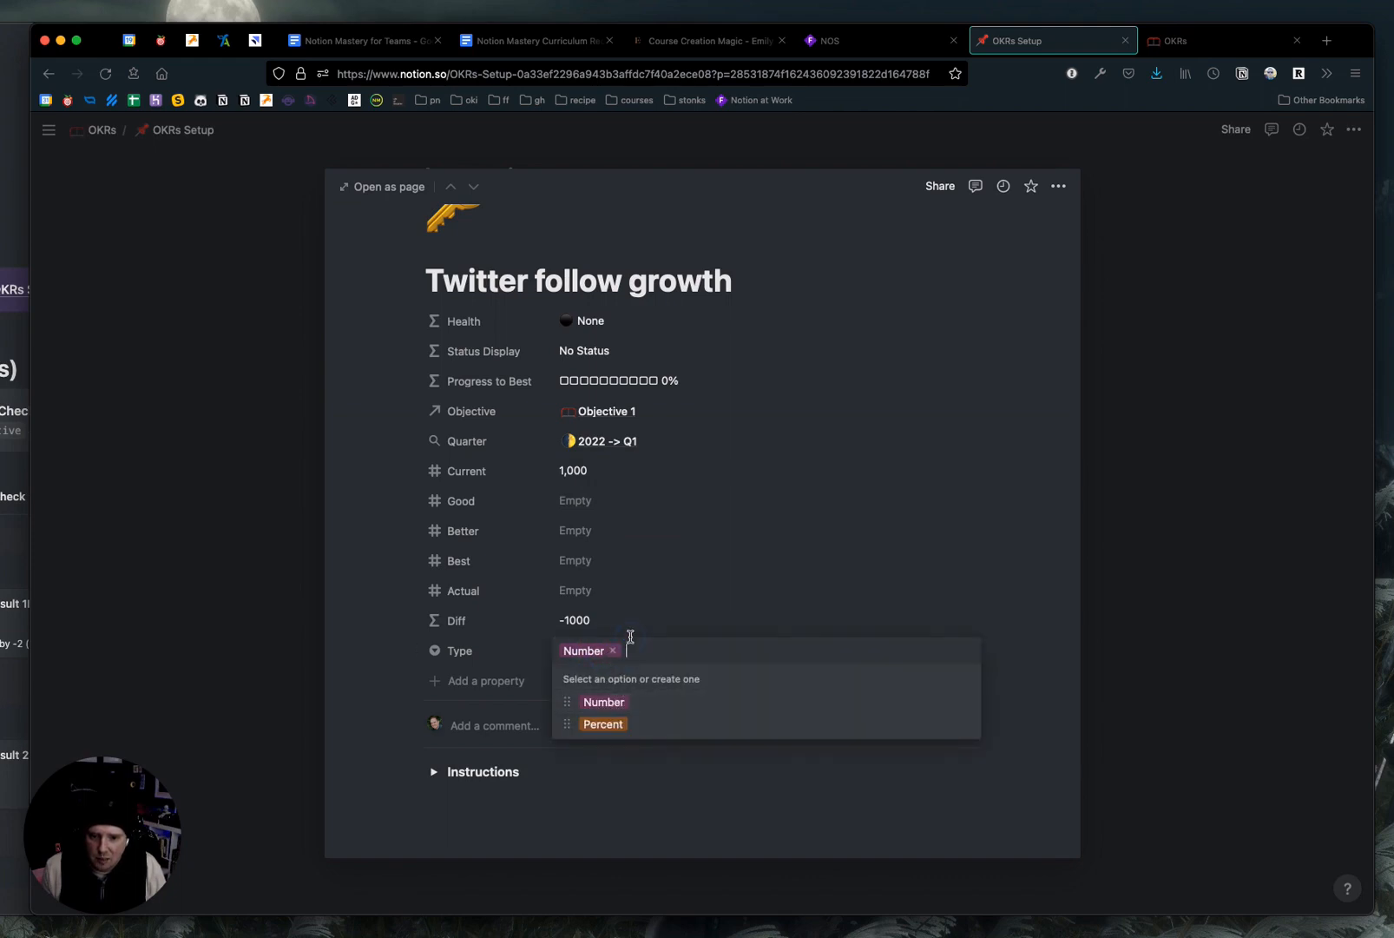
{"action": "left_click", "coordinate": [387, 728]}
{"action": "key", "text": "super+bracketleft"}
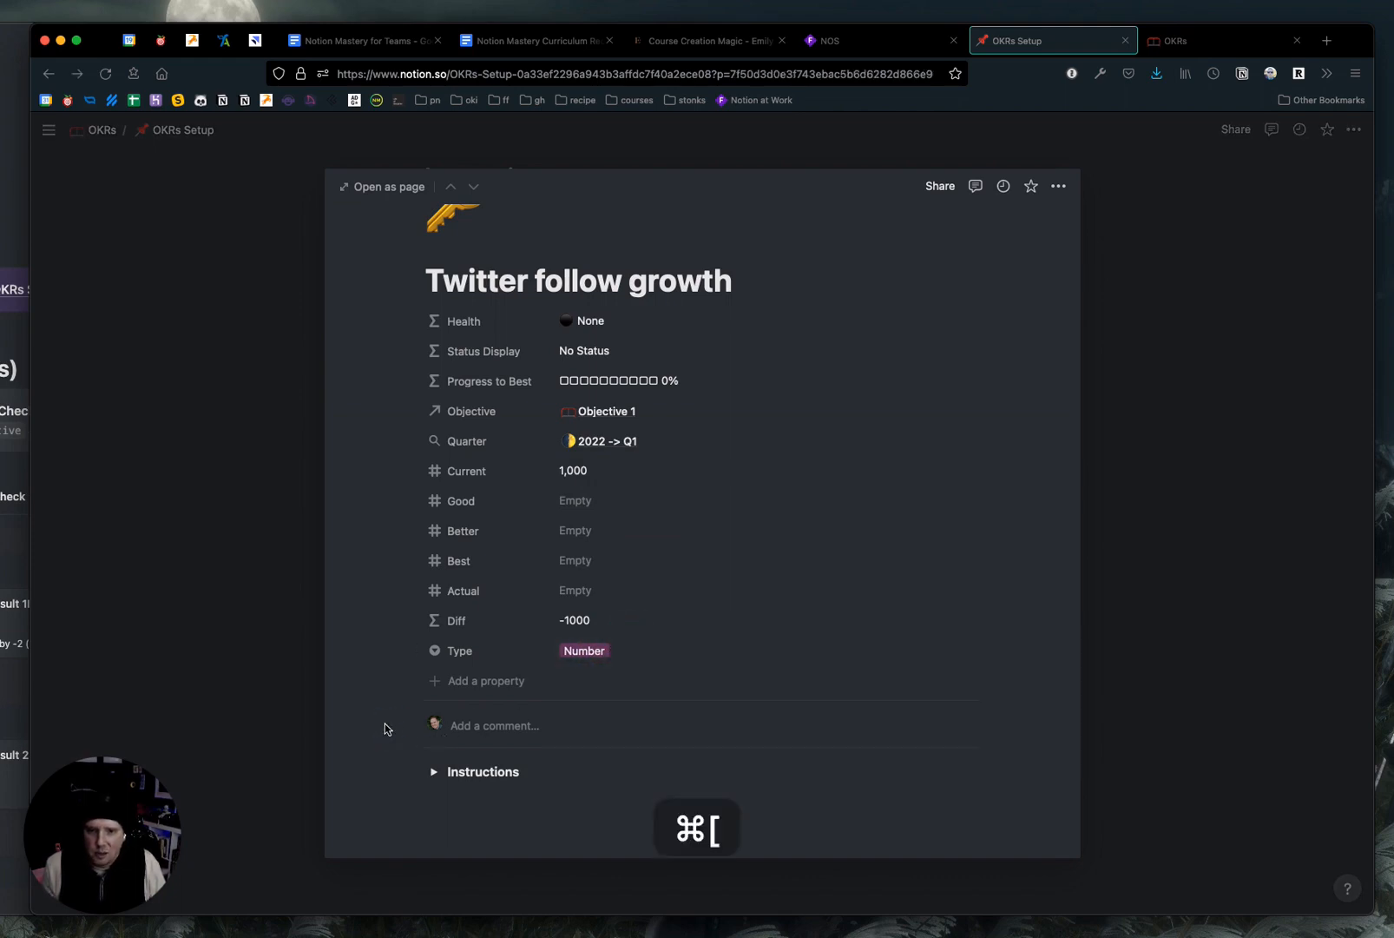
- Add a "Customer conversion" key result to Objective 1's OKR Key Results table and apply the → OKR Key Result template to its page
{"action": "scroll", "coordinate": [399, 739], "scroll_direction": "down", "scroll_amount": 5}
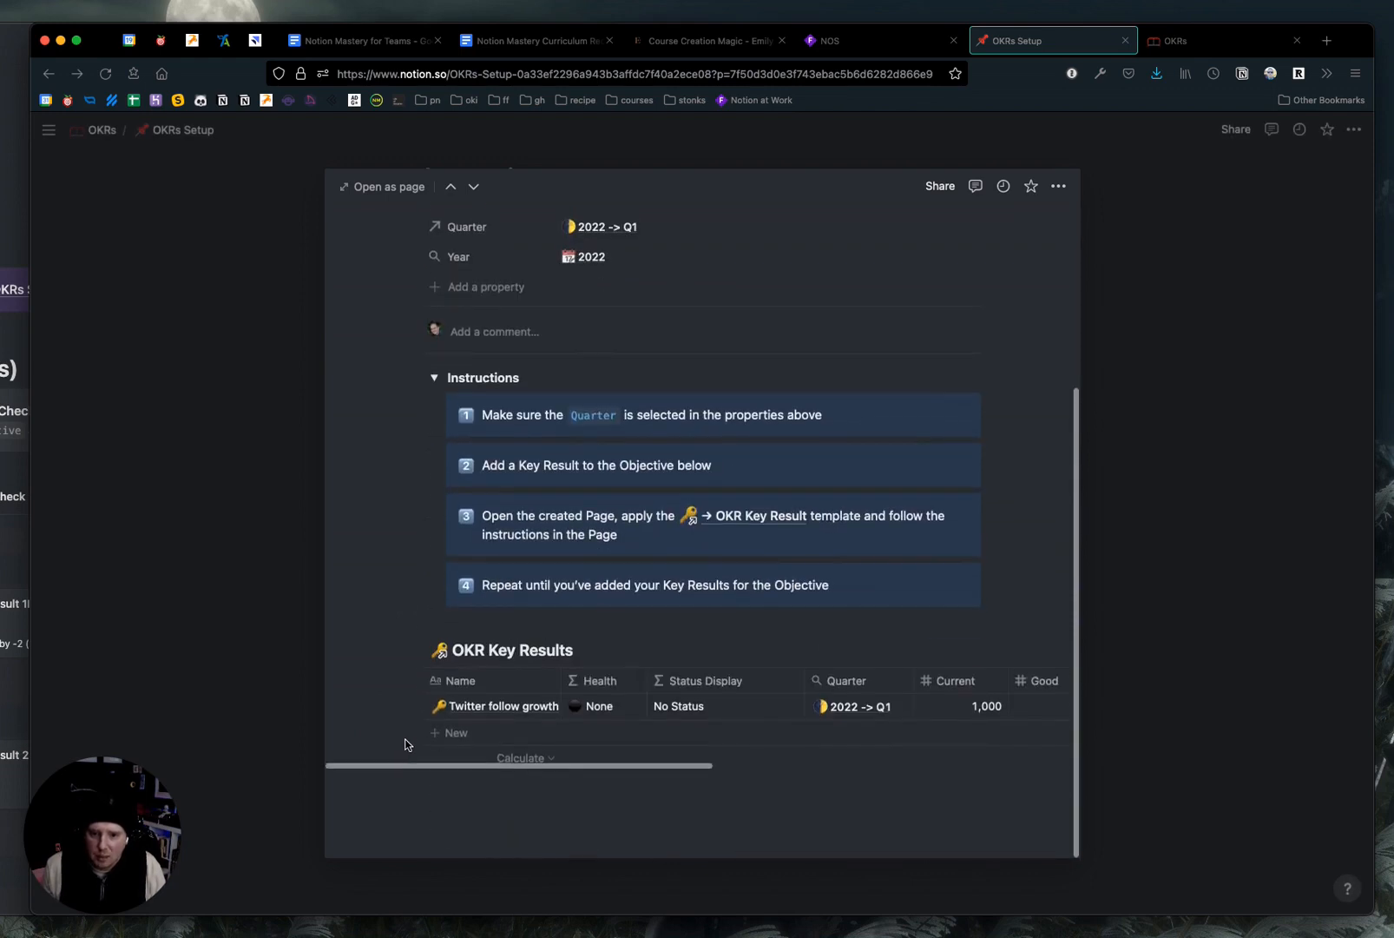
{"action": "left_click", "coordinate": [464, 731]}
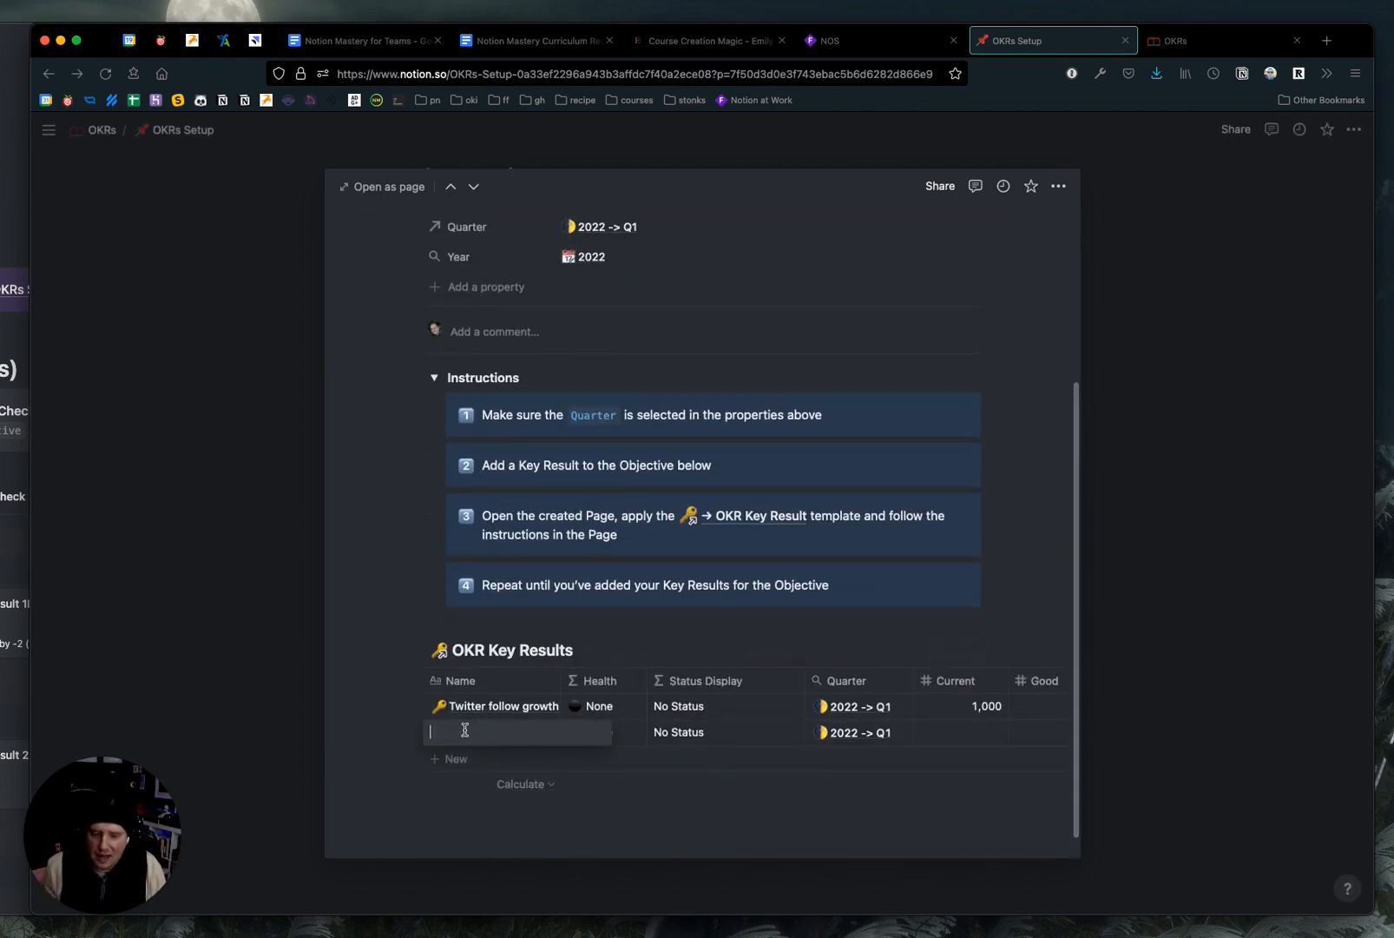
{"action": "type", "text": "Cust"}
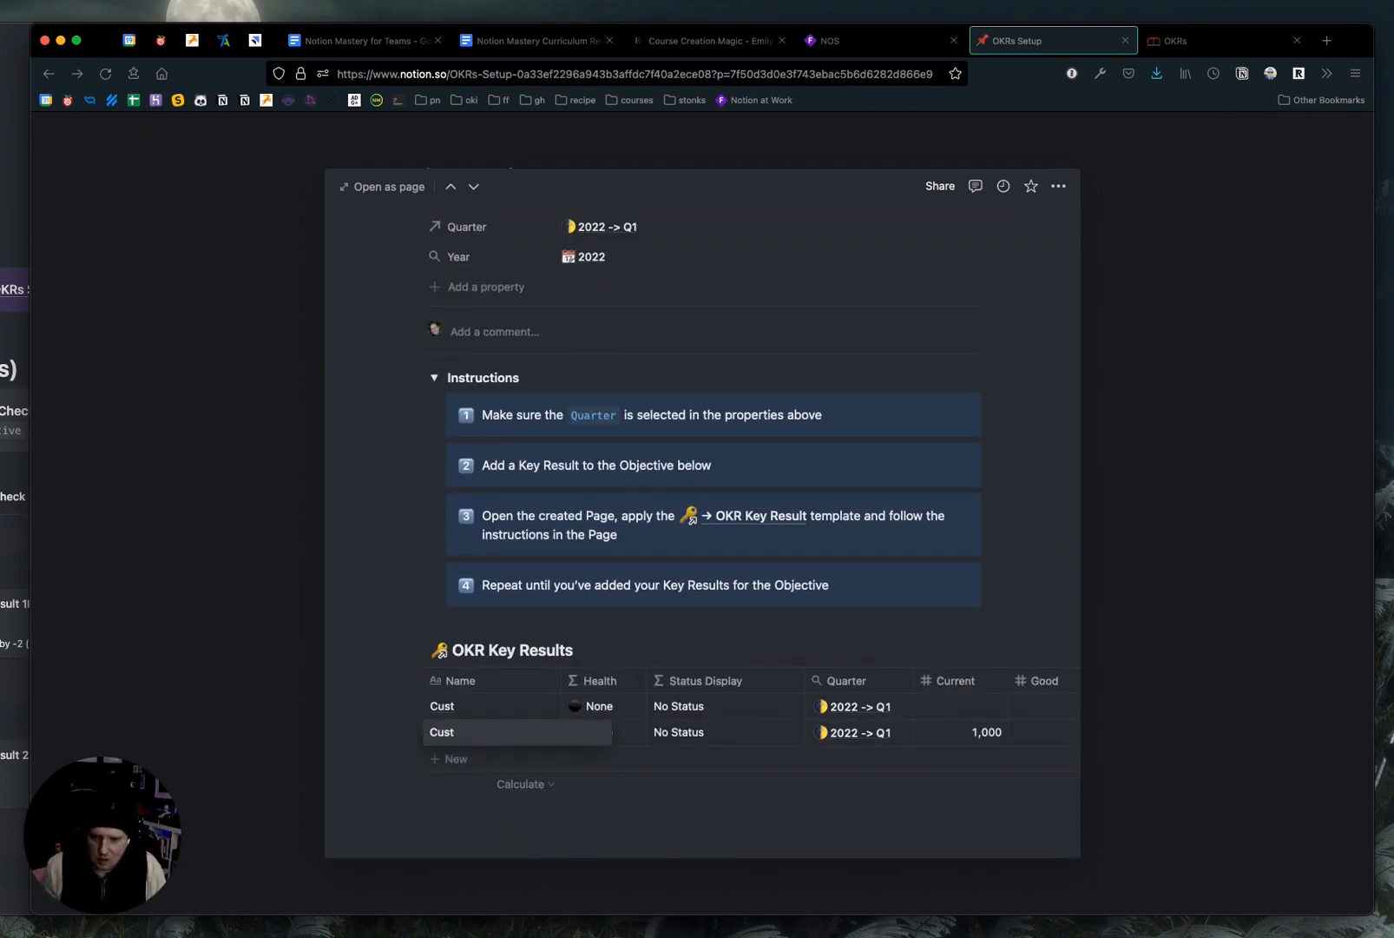
{"action": "type", "text": "omer con"}
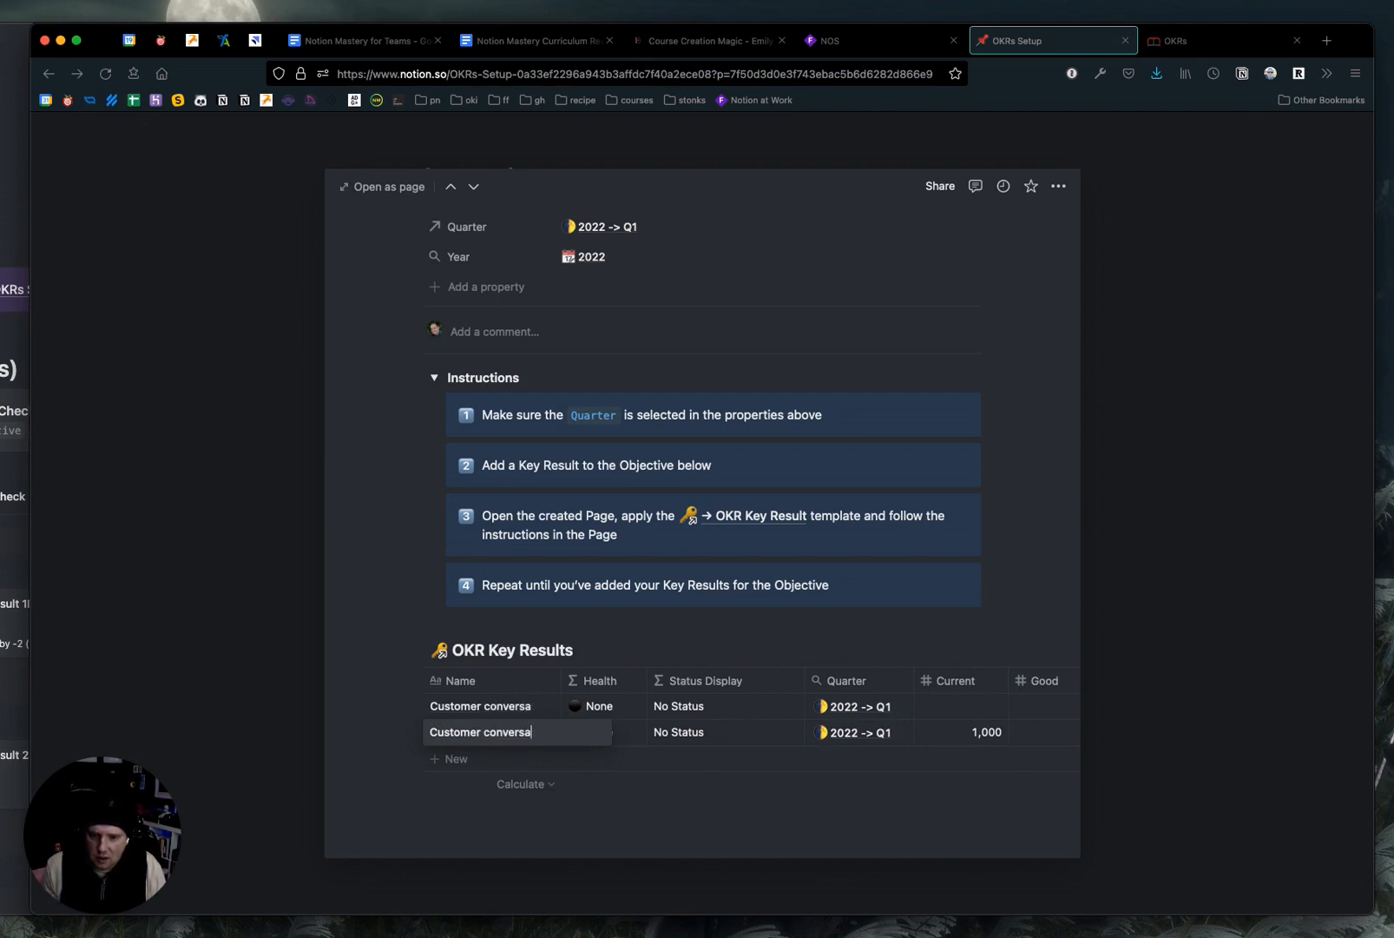
{"action": "type", "text": "version"}
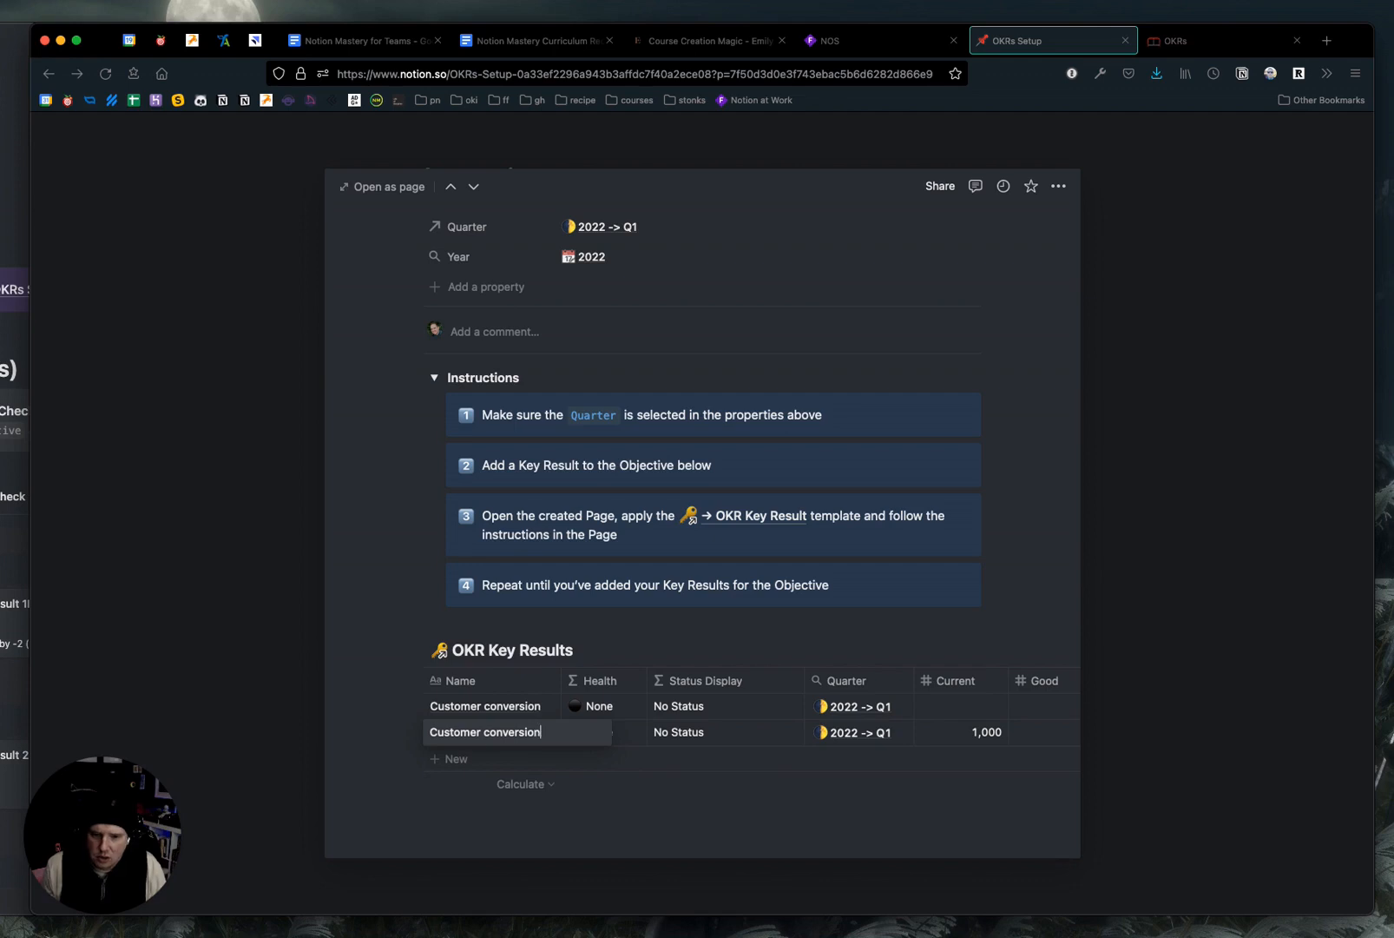
{"action": "left_click", "coordinate": [452, 845]}
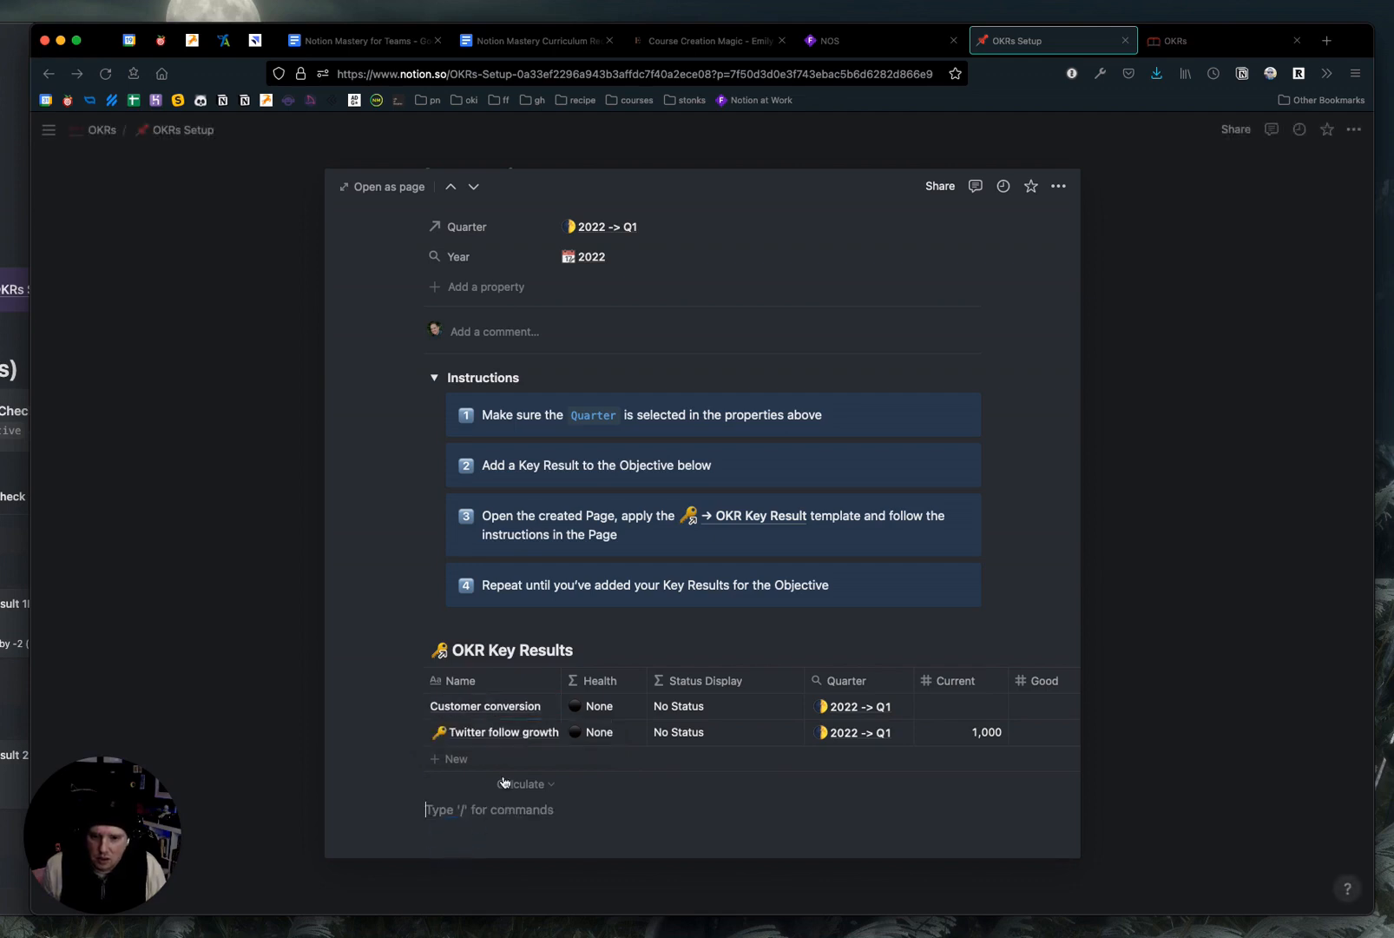
{"action": "left_click", "coordinate": [538, 706]}
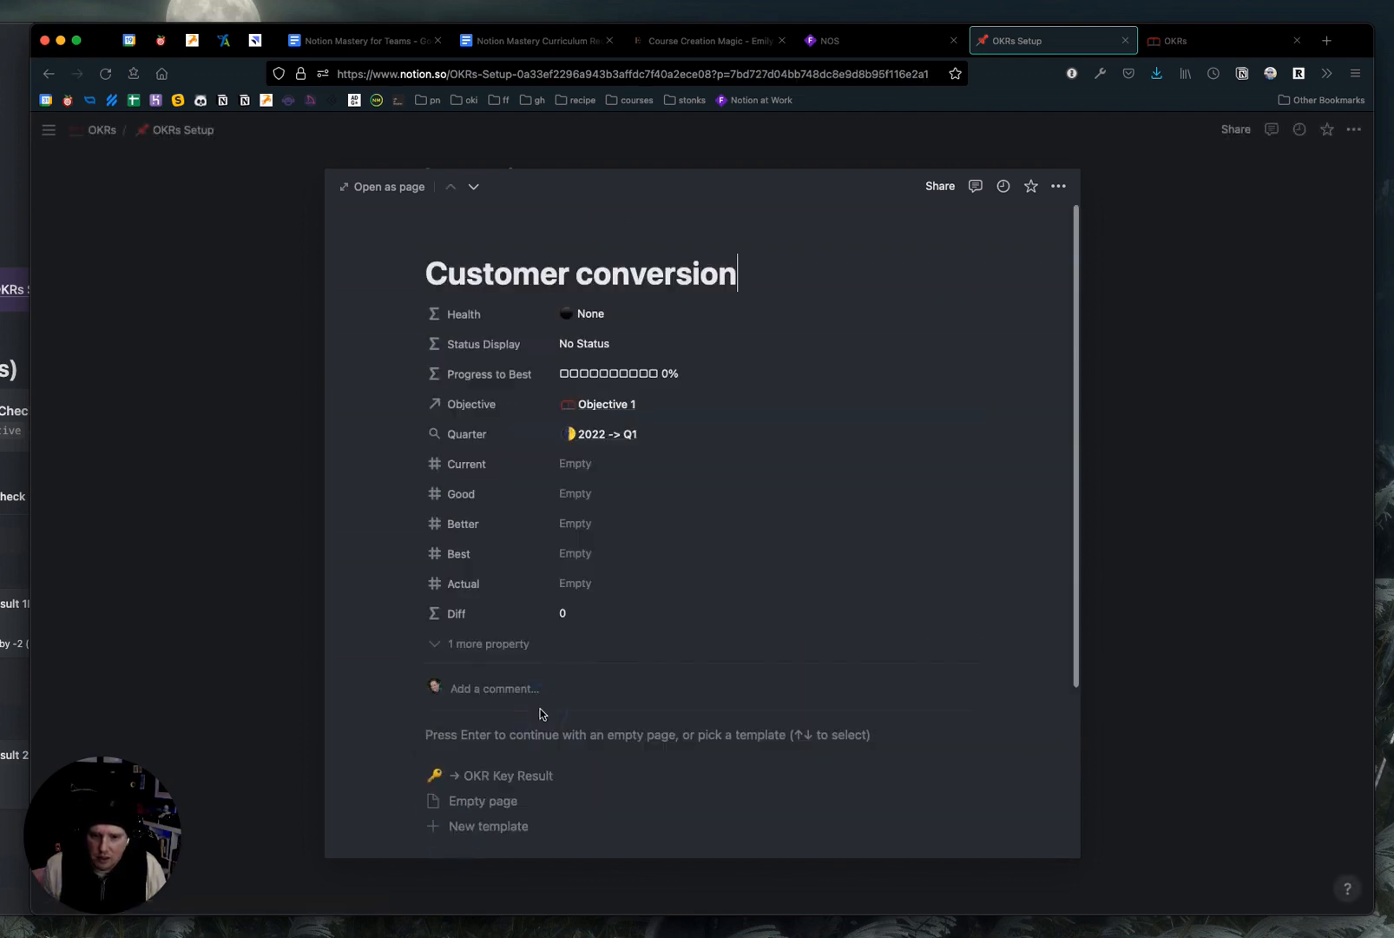
{"action": "left_click", "coordinate": [532, 778]}
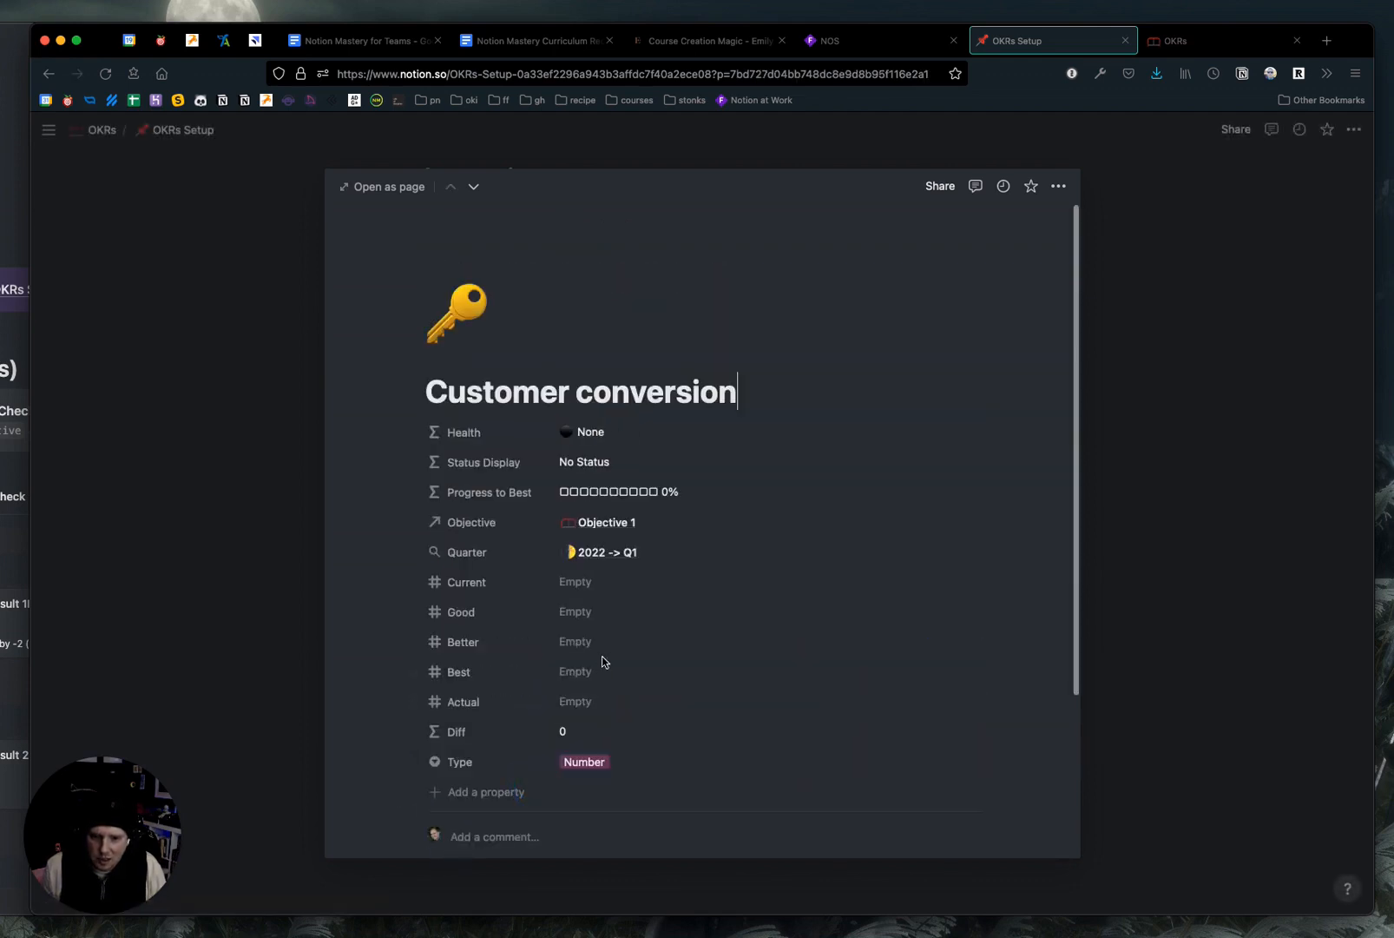
- Set the Customer conversion key result's Current value to 5 and its Type to Percent
{"action": "left_click", "coordinate": [598, 574]}
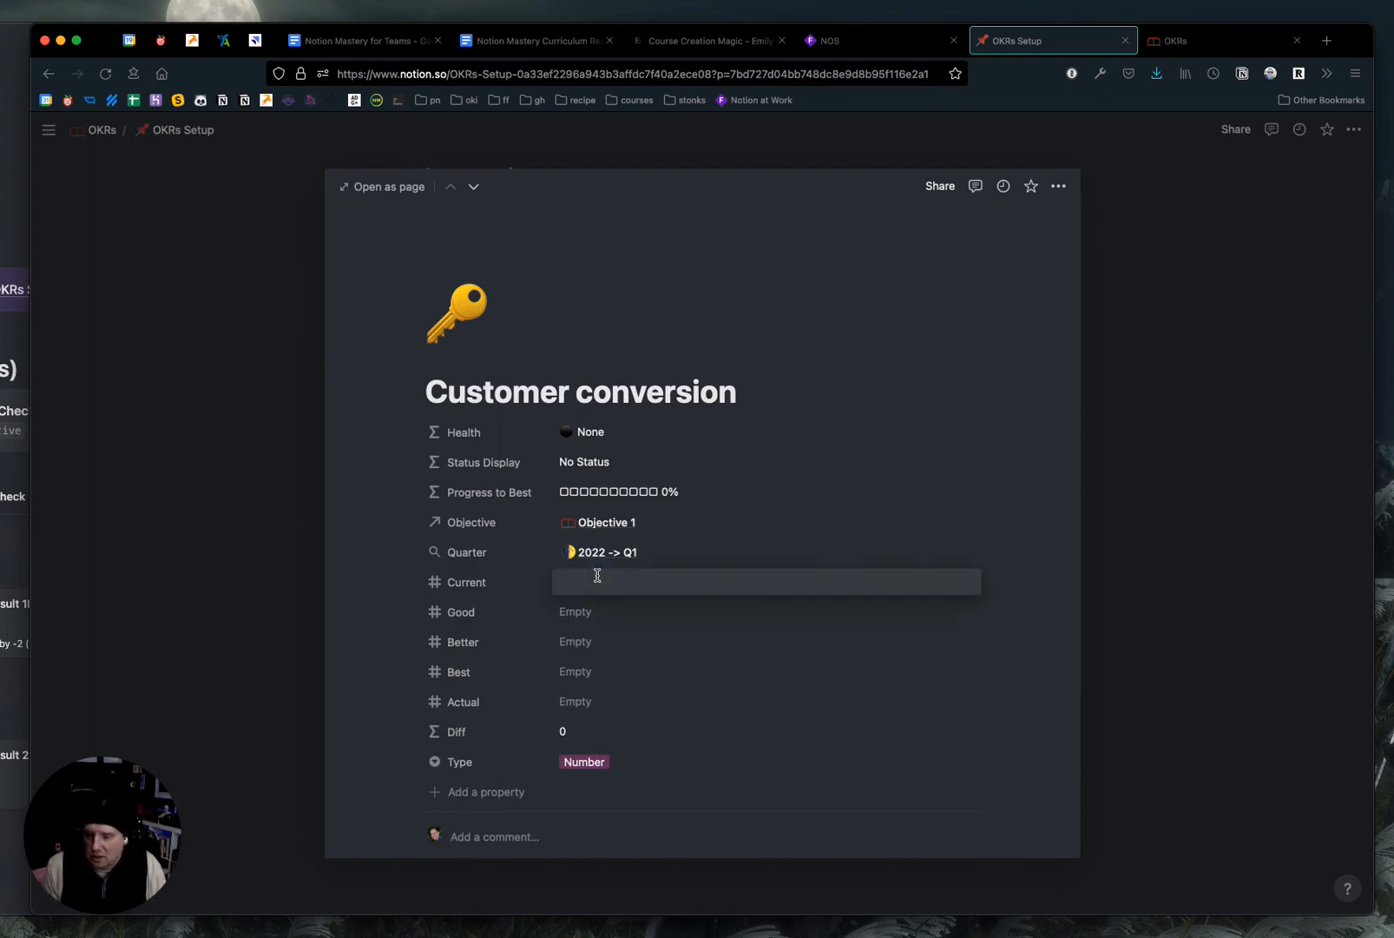
{"action": "type", "text": "40"}
{"action": "key", "text": "BackSpace"}
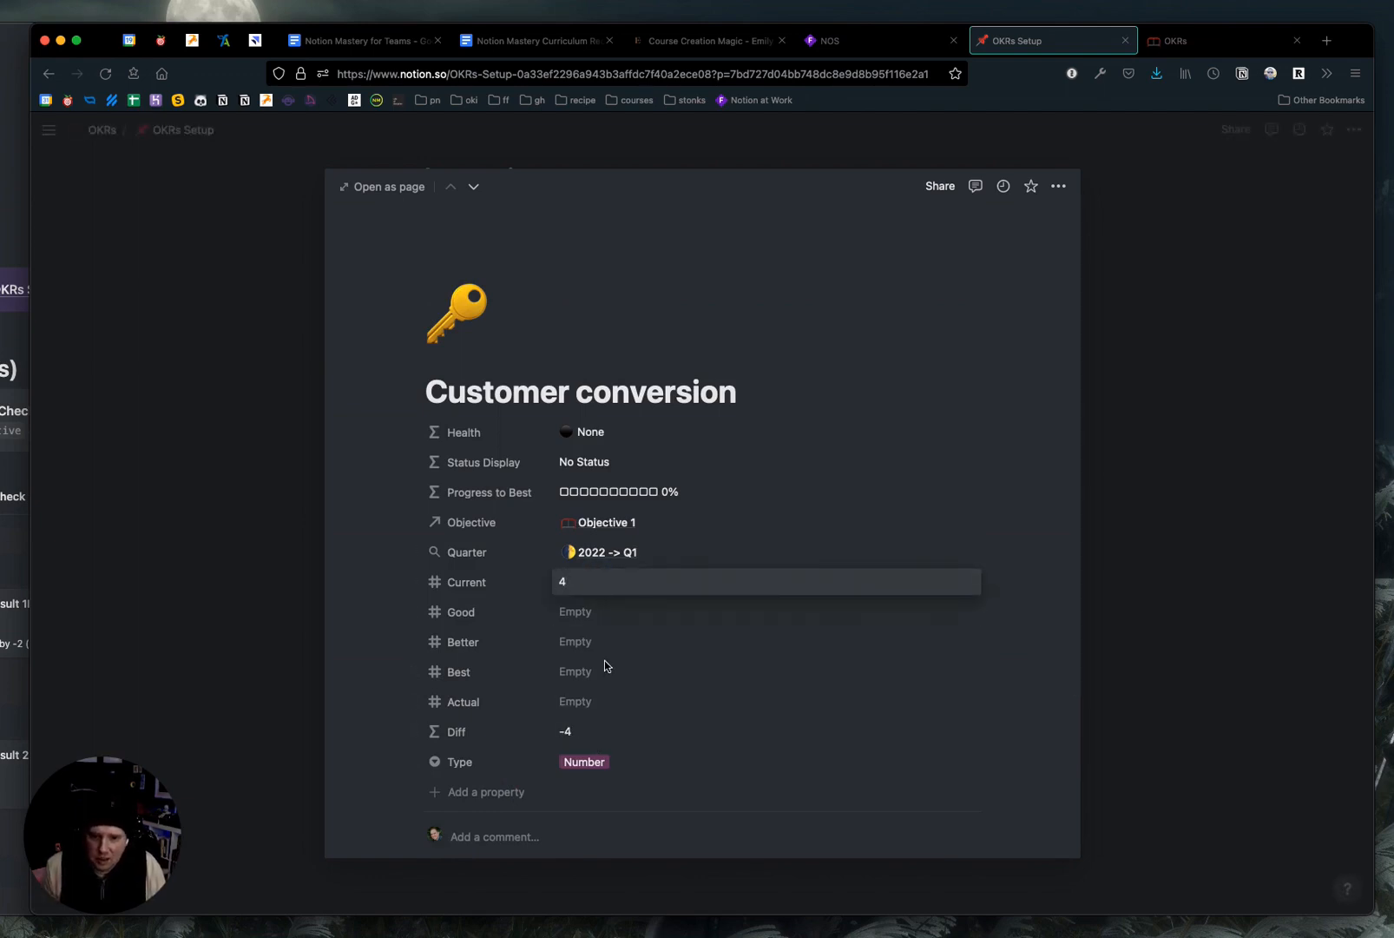
{"action": "key", "text": "BackSpace"}
{"action": "type", "text": "5"}
{"action": "key", "text": "Return"}
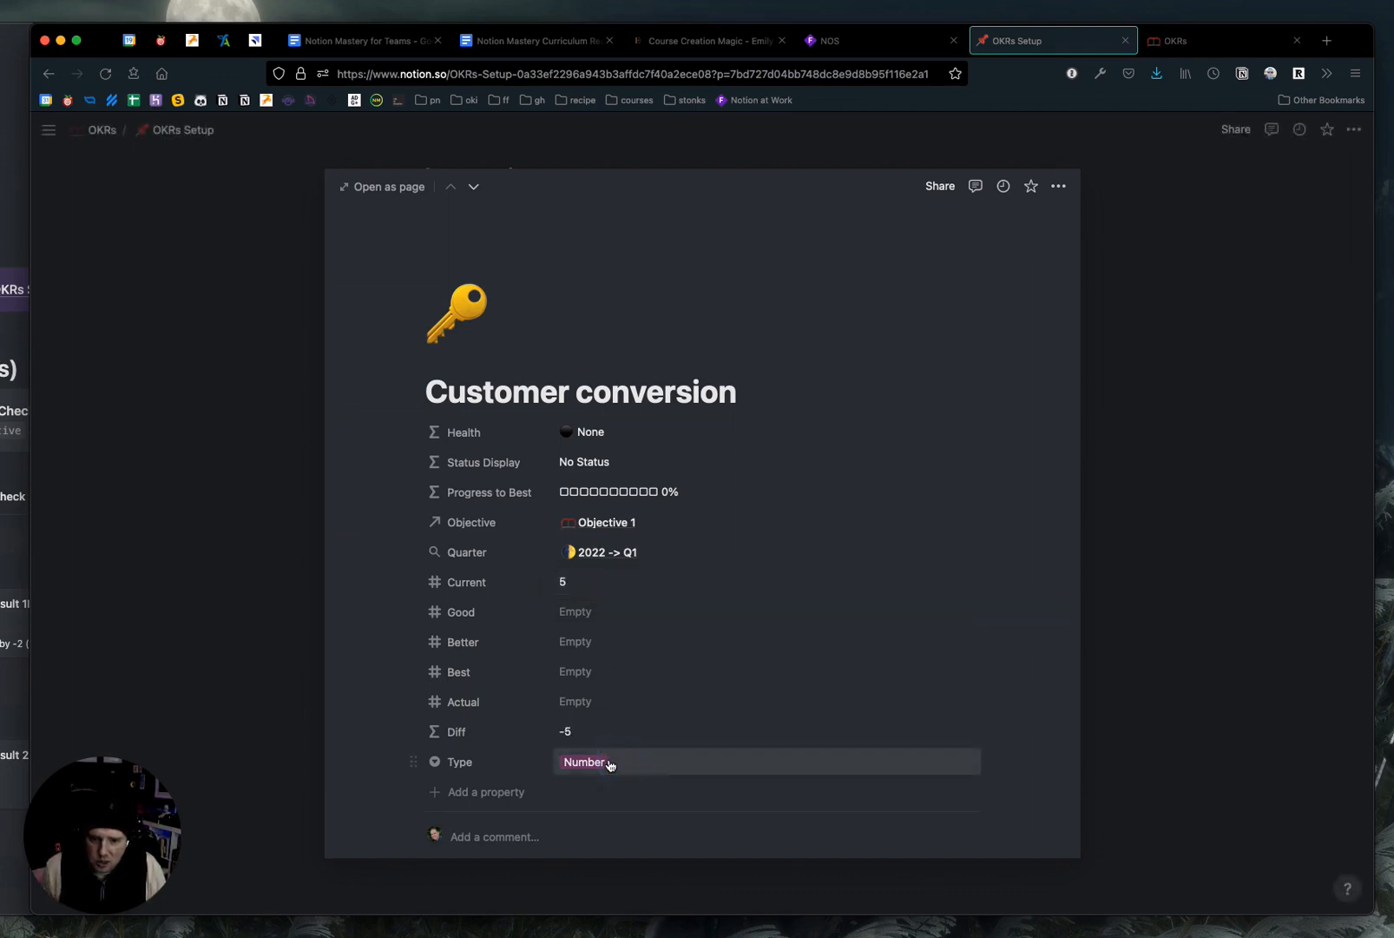
{"action": "left_click", "coordinate": [610, 764]}
{"action": "left_click", "coordinate": [601, 835]}
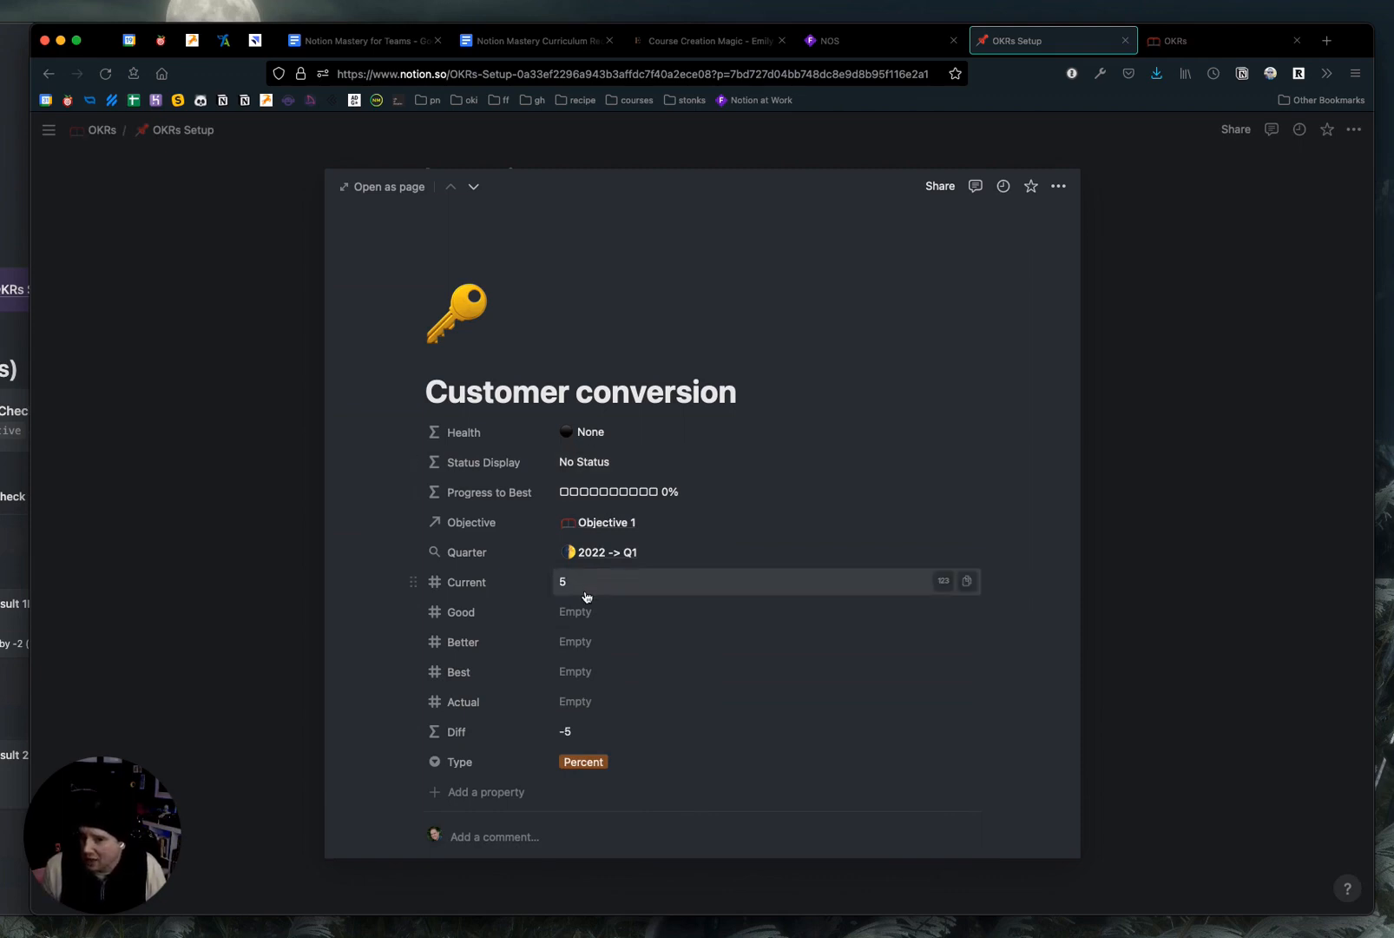
- Expand the Instructions on the Customer conversion page and read how Health, Status Display and the target values work
{"action": "scroll", "coordinate": [590, 603], "scroll_direction": "down", "scroll_amount": 1}
{"action": "scroll", "coordinate": [591, 735], "scroll_direction": "down", "scroll_amount": 3}
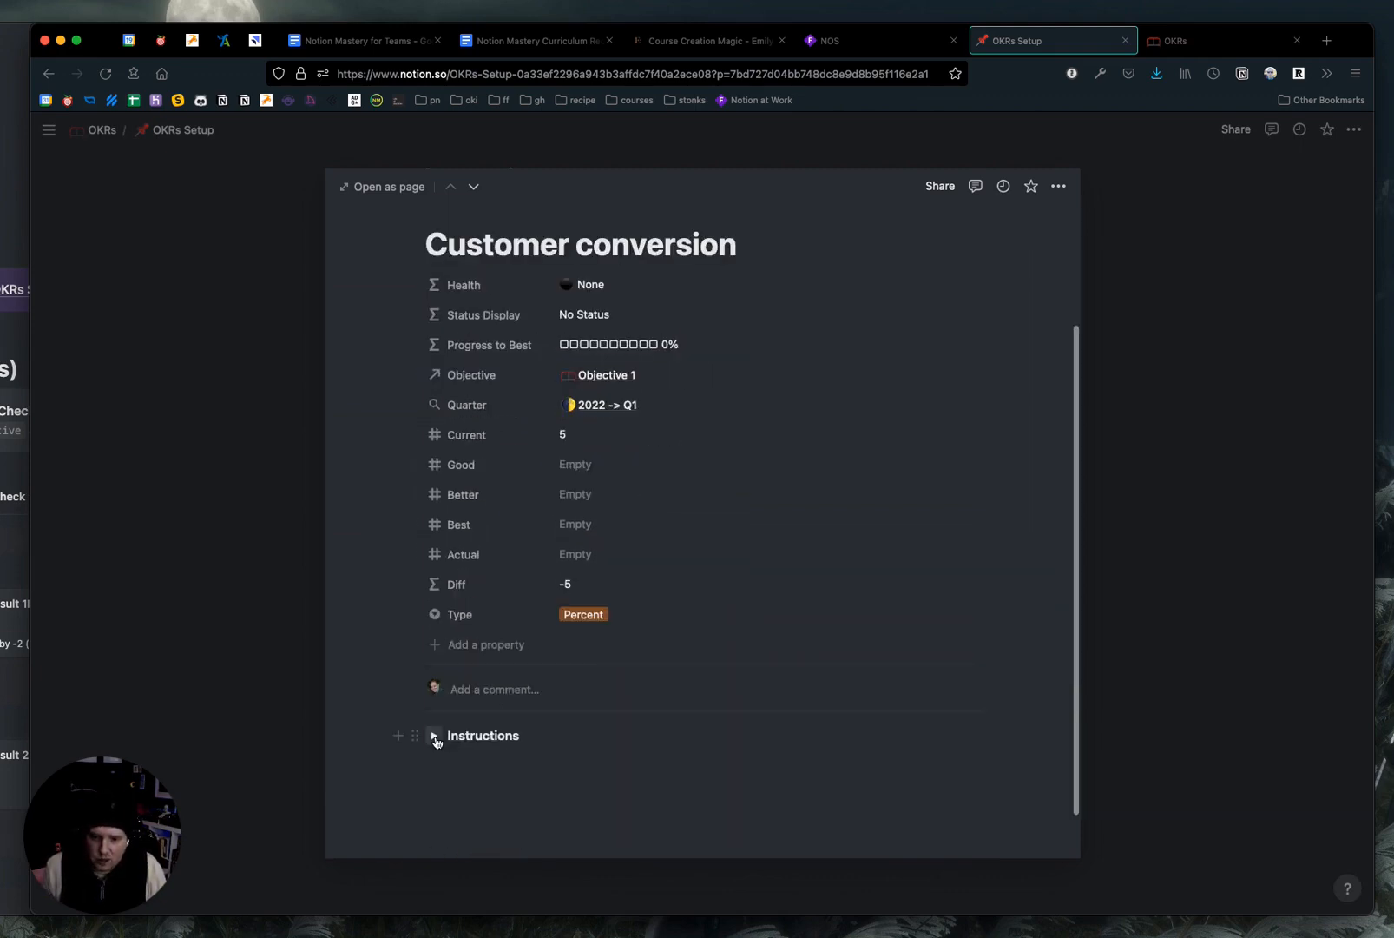
{"action": "left_click", "coordinate": [435, 736]}
{"action": "scroll", "coordinate": [436, 738], "scroll_direction": "down", "scroll_amount": 5}
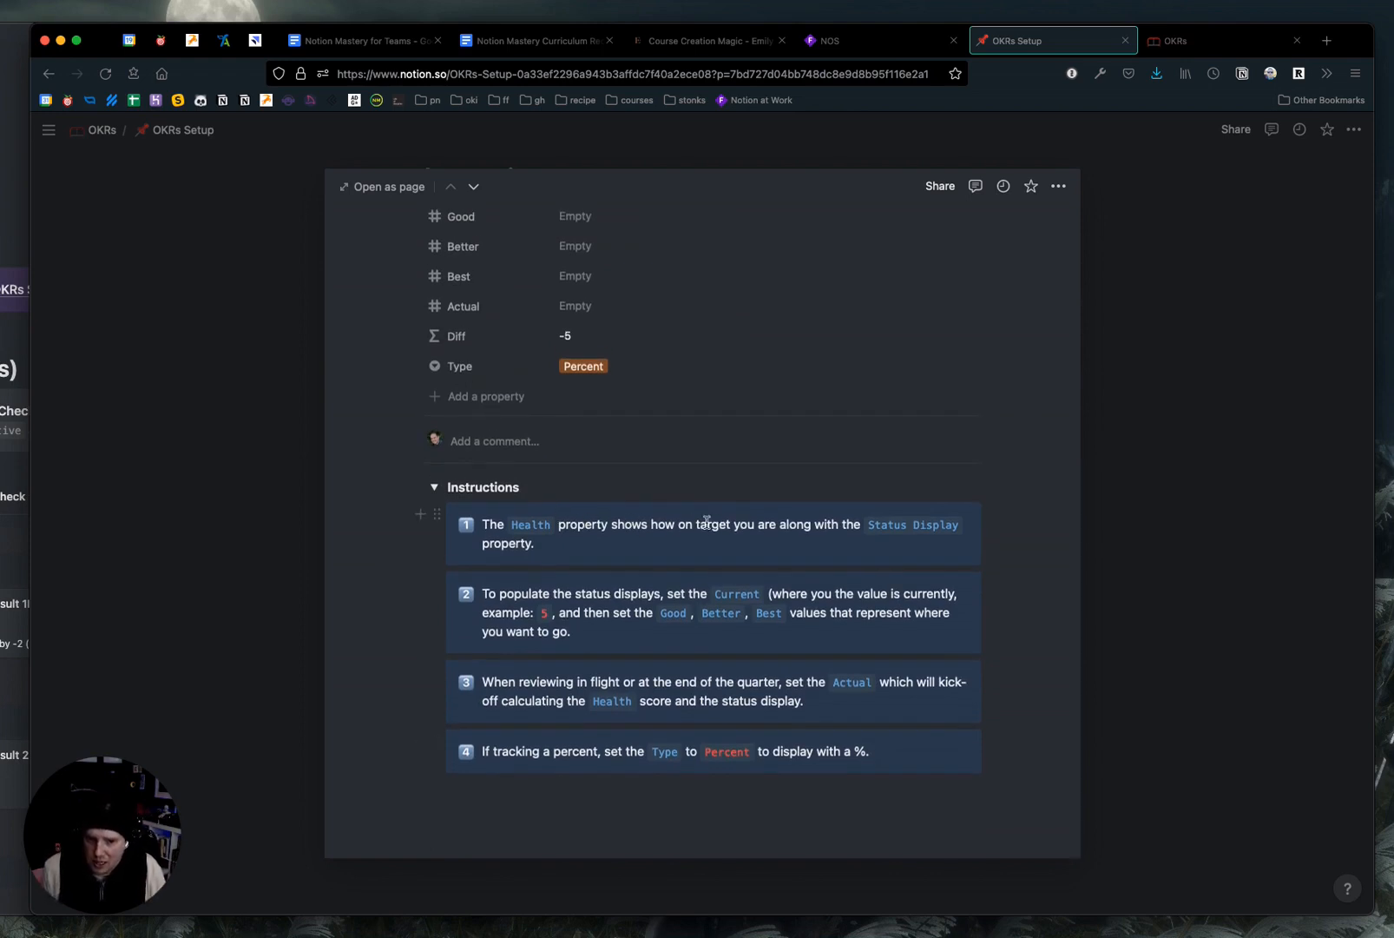
{"action": "scroll", "coordinate": [816, 544], "scroll_direction": "down", "scroll_amount": 1}
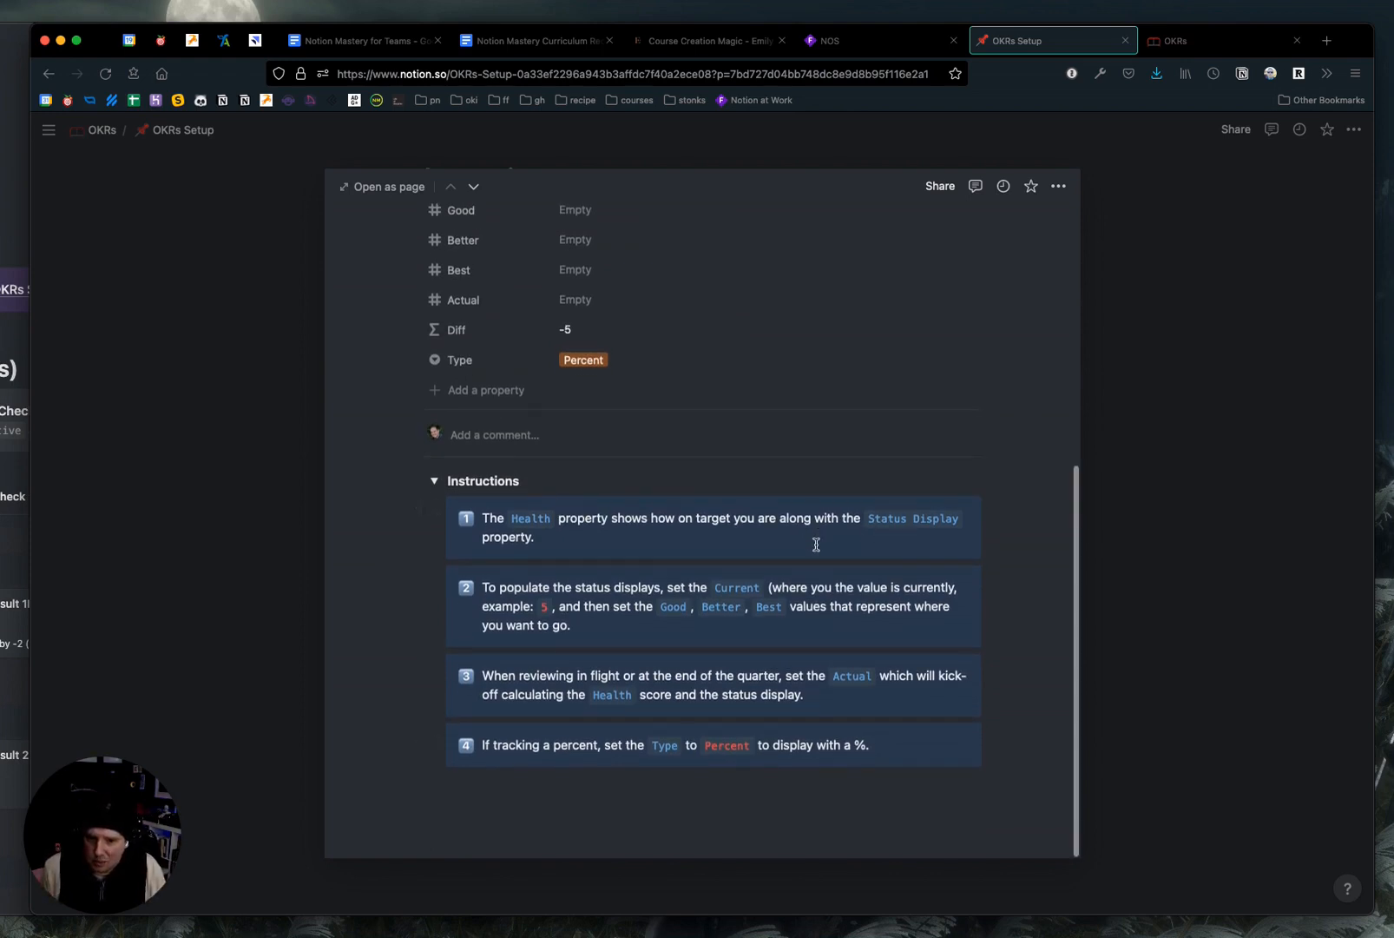
{"action": "scroll", "coordinate": [575, 622], "scroll_direction": "up", "scroll_amount": 1}
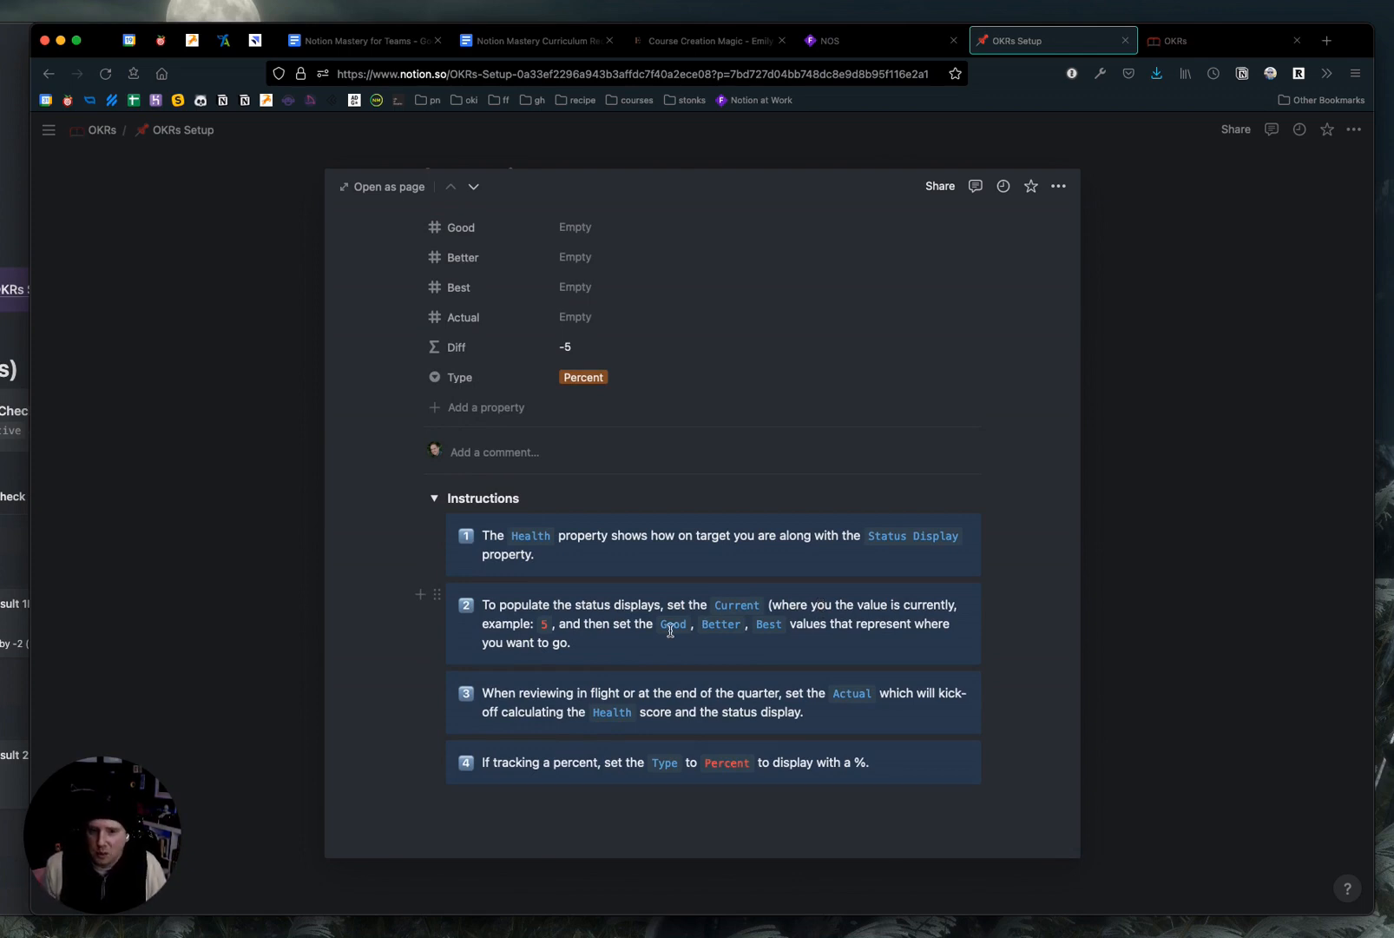
- Set the Customer conversion targets to Good 10, Better 15 and Best 20
{"action": "scroll", "coordinate": [671, 631], "scroll_direction": "up", "scroll_amount": 5}
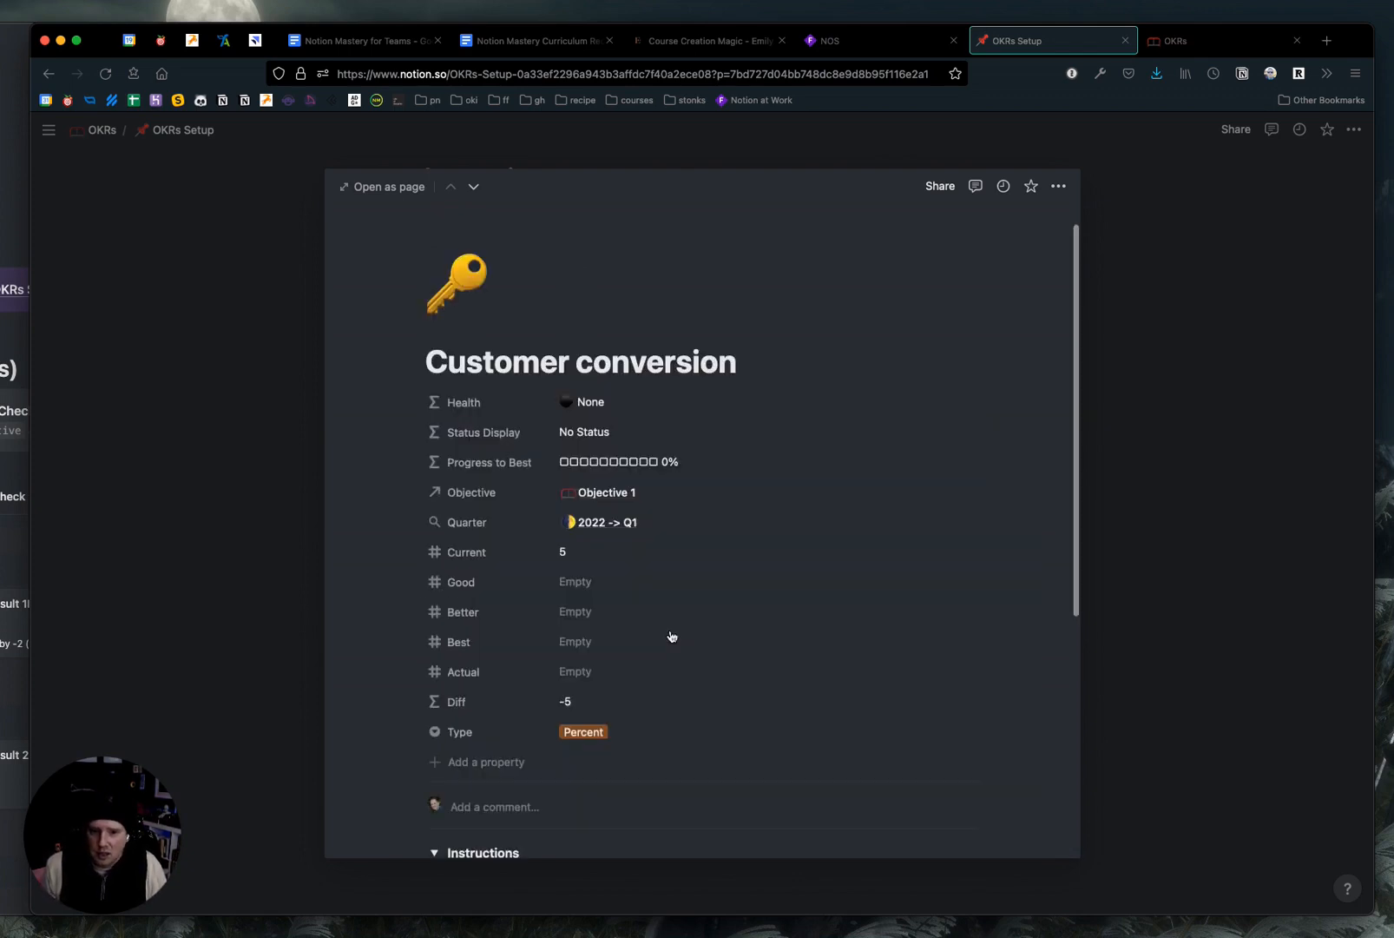
{"action": "left_click", "coordinate": [588, 582]}
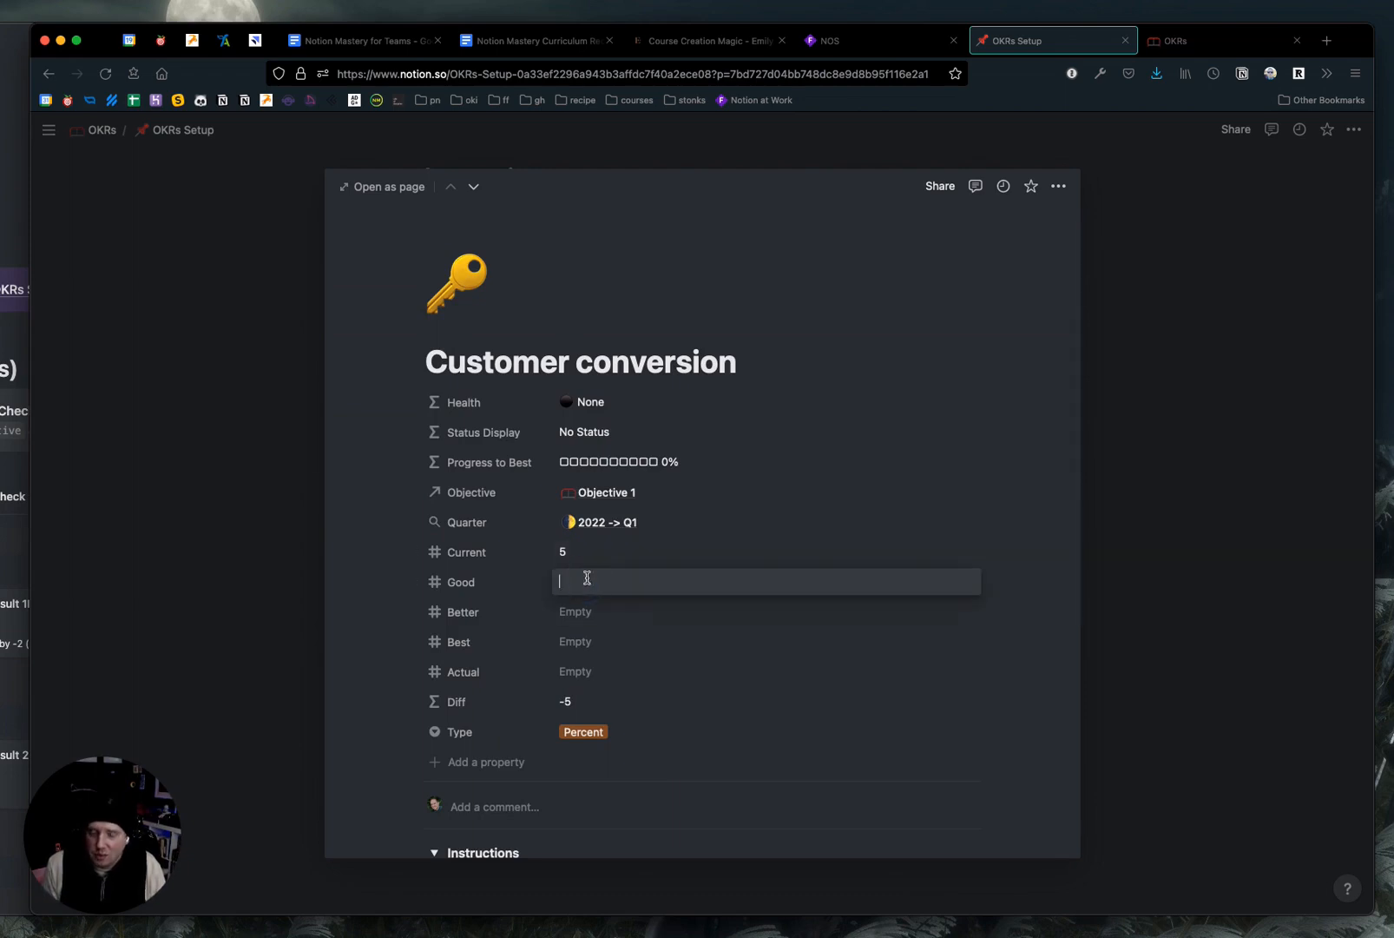
{"action": "type", "text": "10"}
{"action": "key", "text": "Tab"}
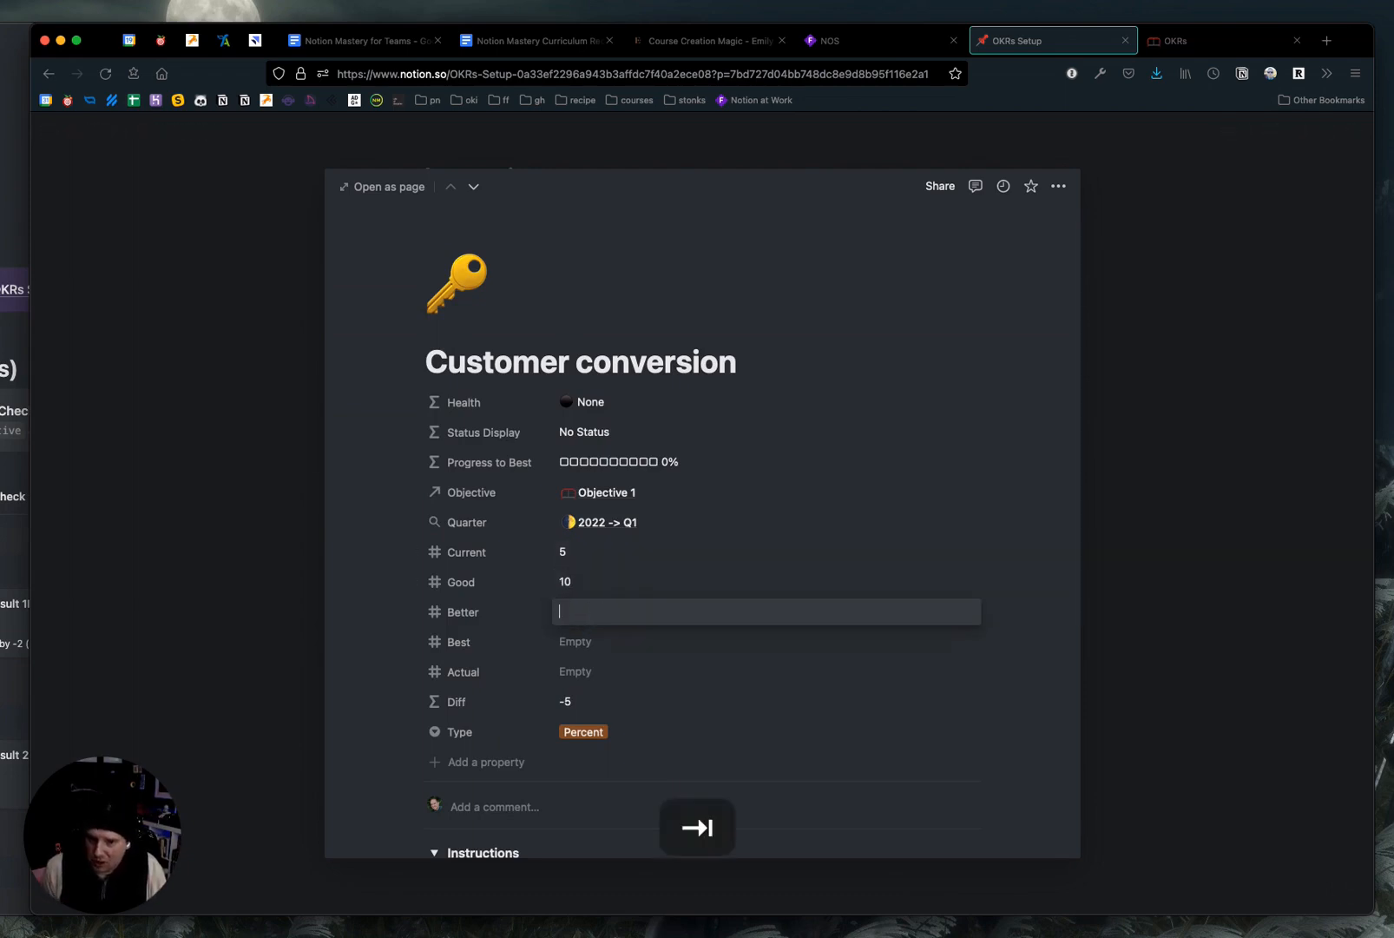
{"action": "type", "text": "15"}
{"action": "key", "text": "Tab"}
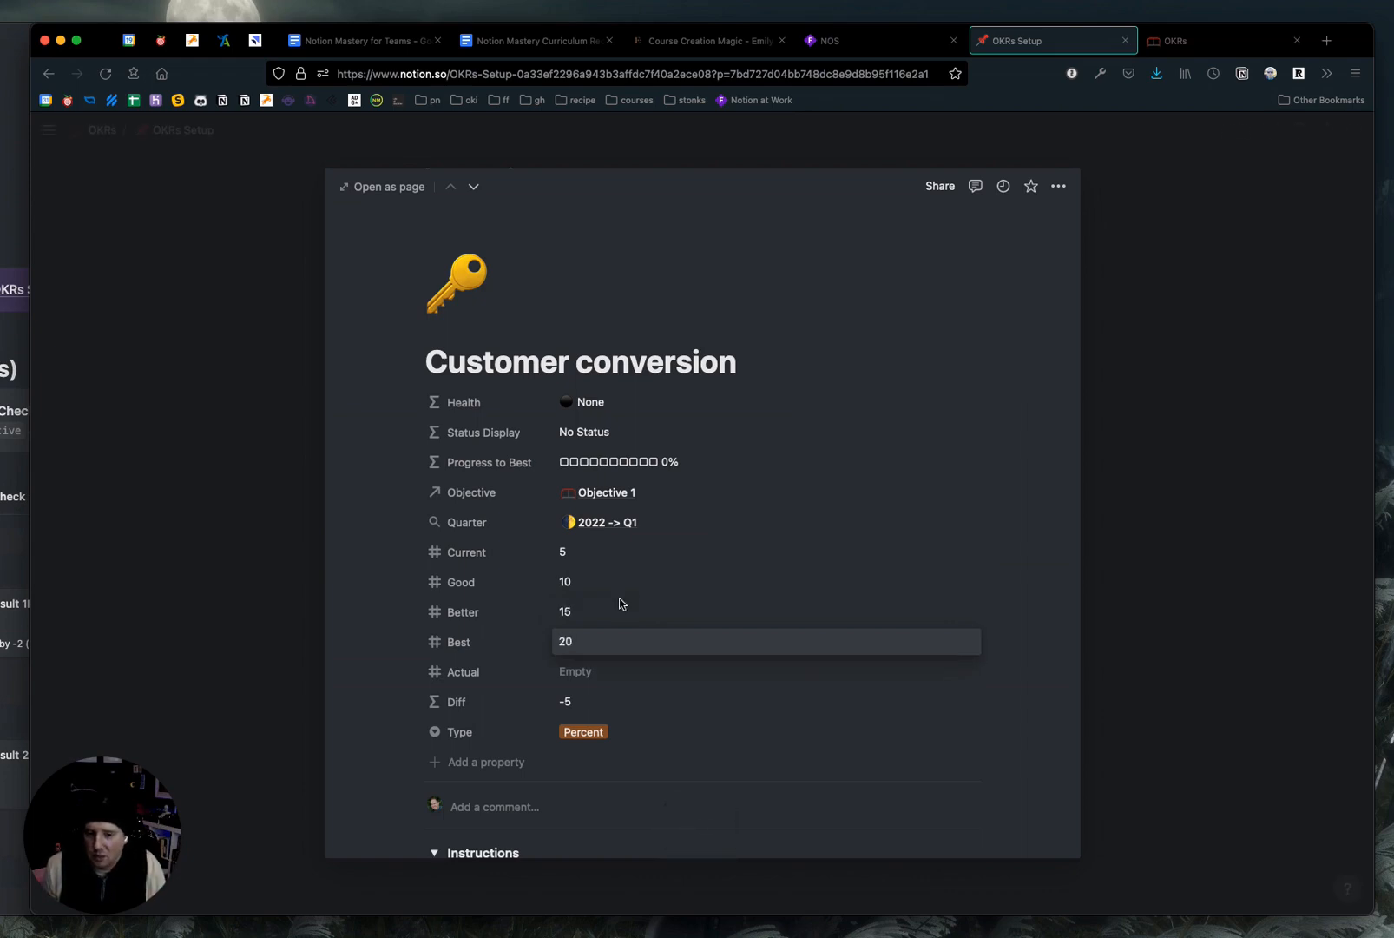
{"action": "left_click", "coordinate": [500, 648]}
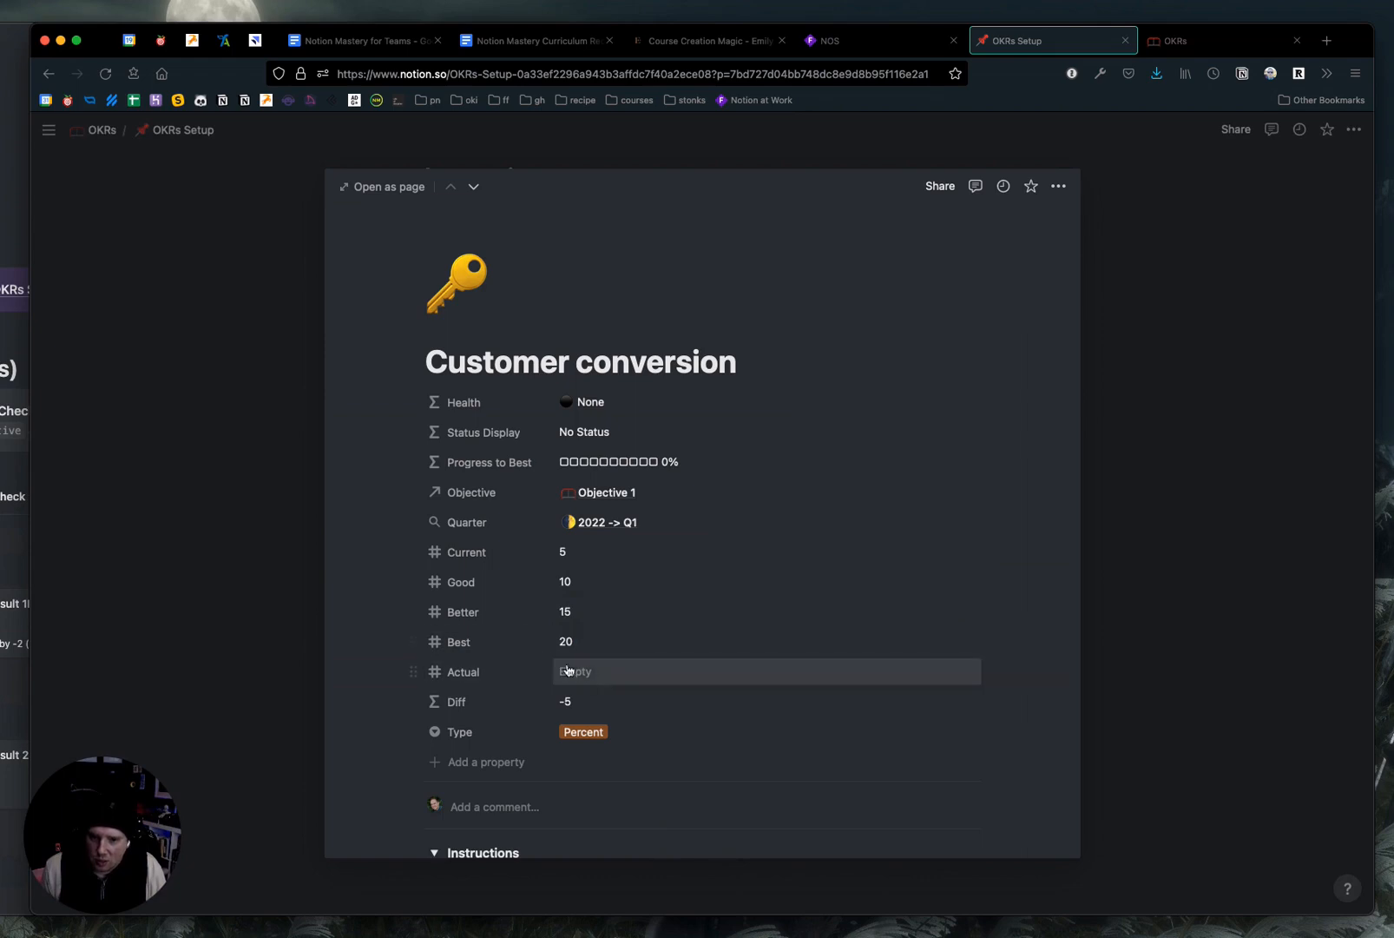
- Try Actual values of 5 and 17 on the Customer conversion key result, then clear the value
{"action": "left_click", "coordinate": [610, 672]}
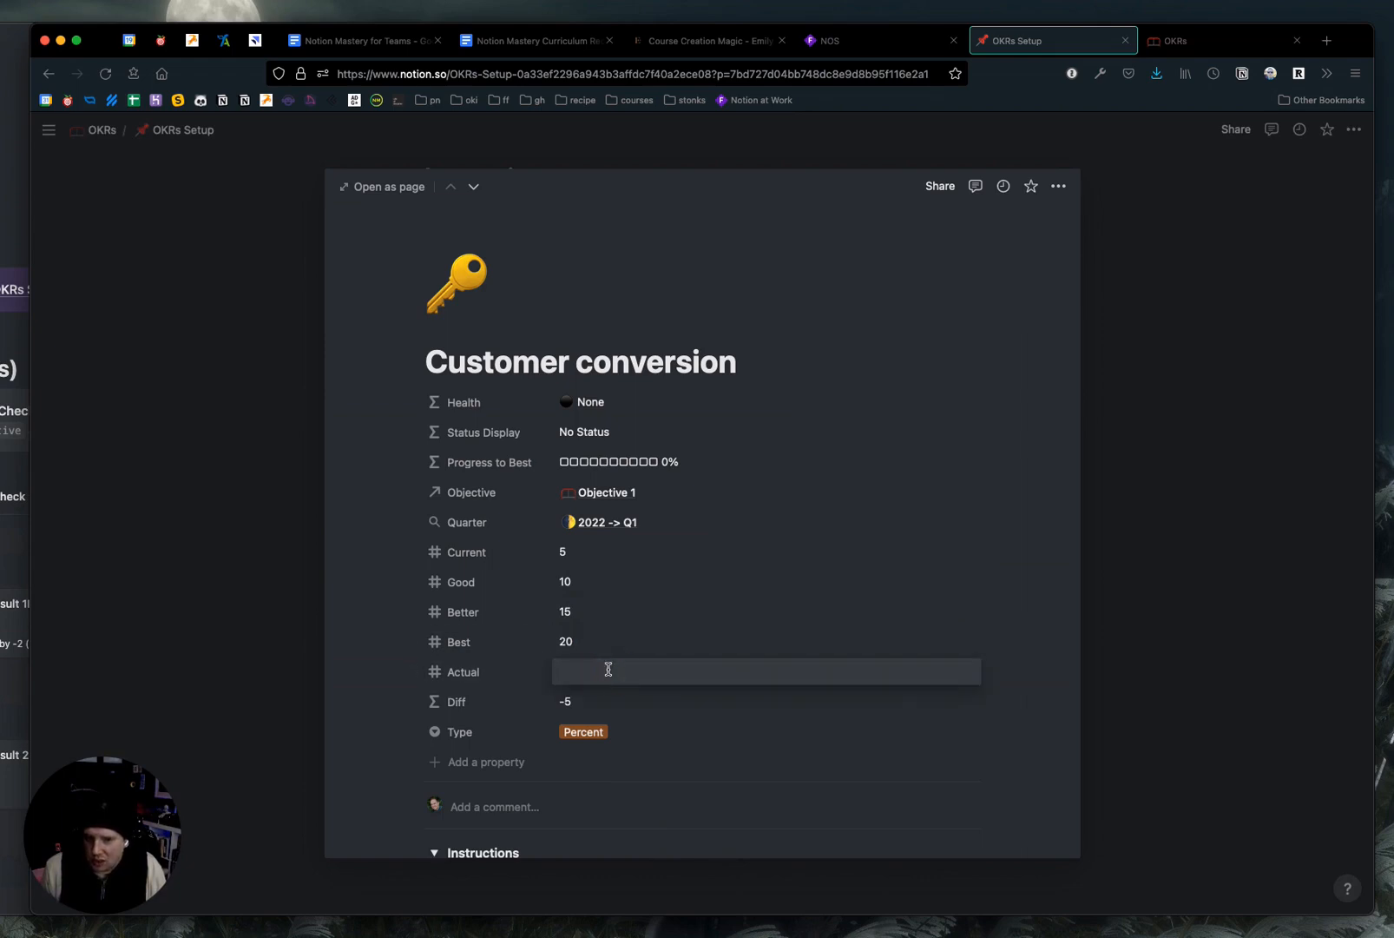
{"action": "type", "text": "5"}
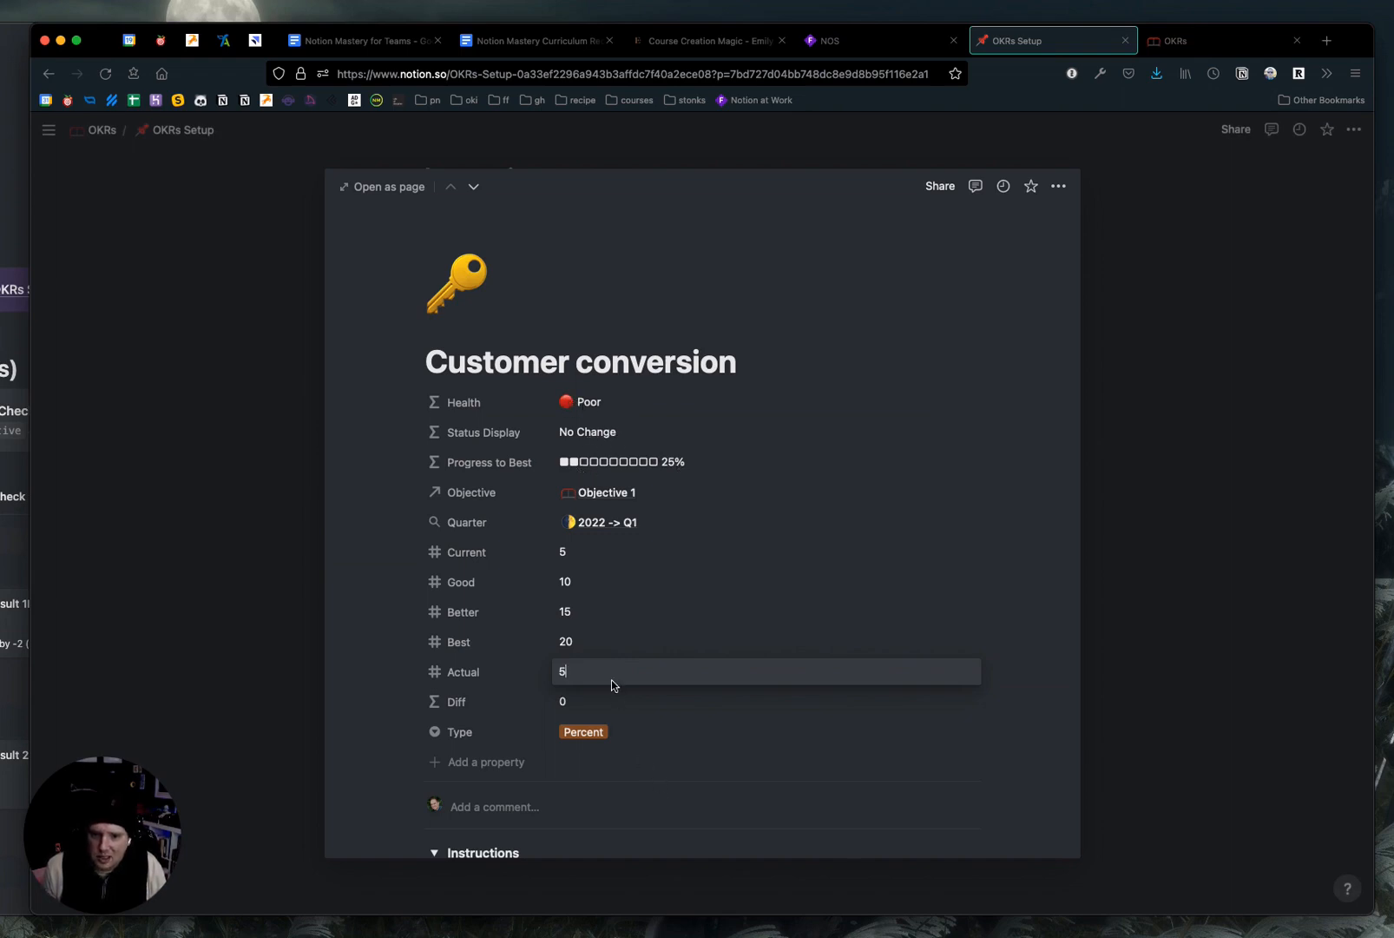
{"action": "key", "text": "BackSpace"}
{"action": "type", "text": "17"}
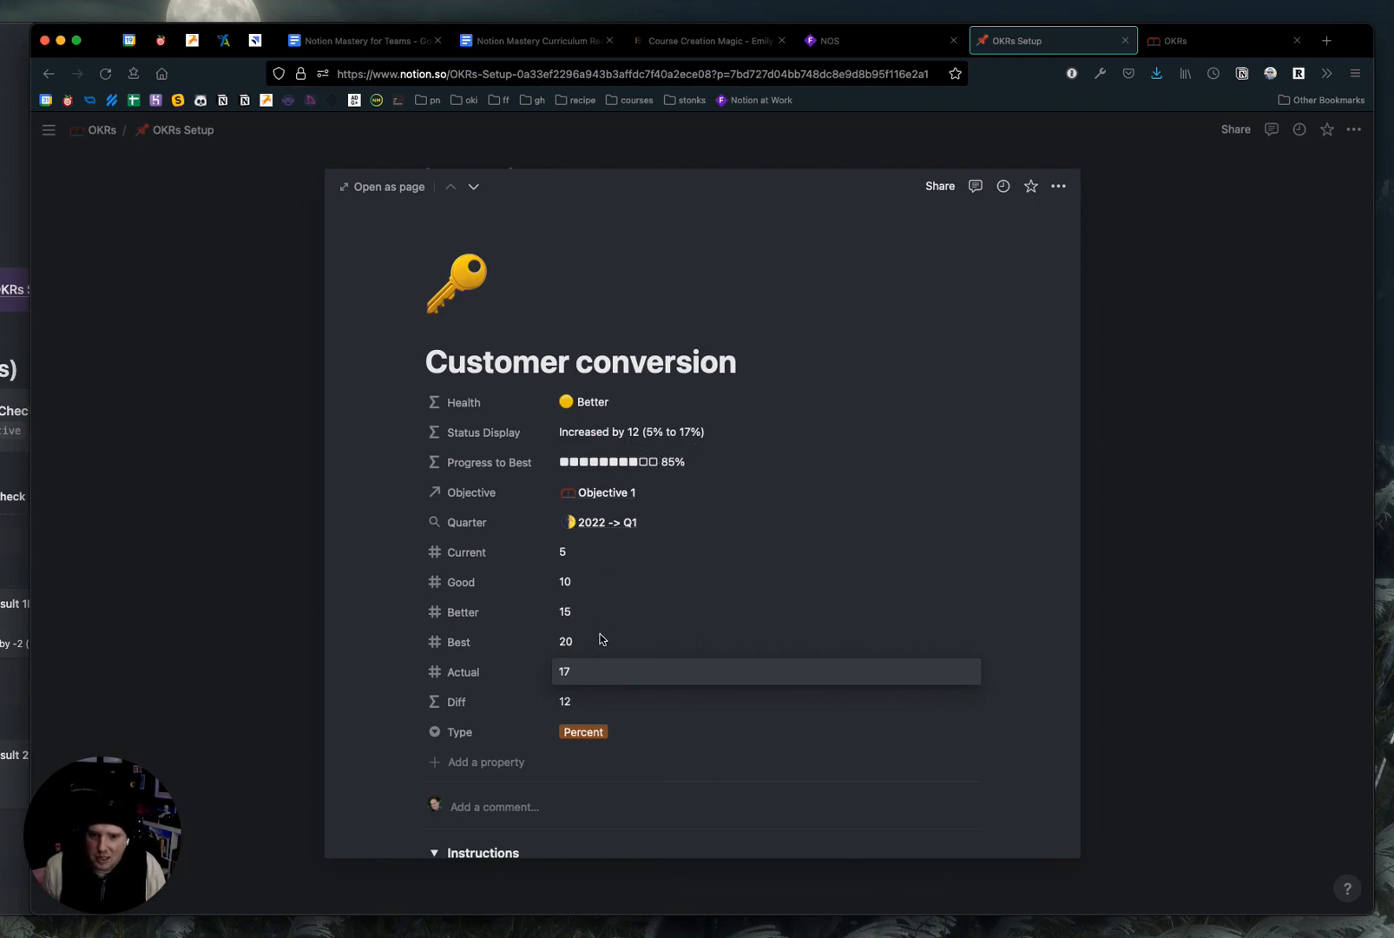
{"action": "key", "text": "BackSpace"}
{"action": "key", "text": "BackSpace"}
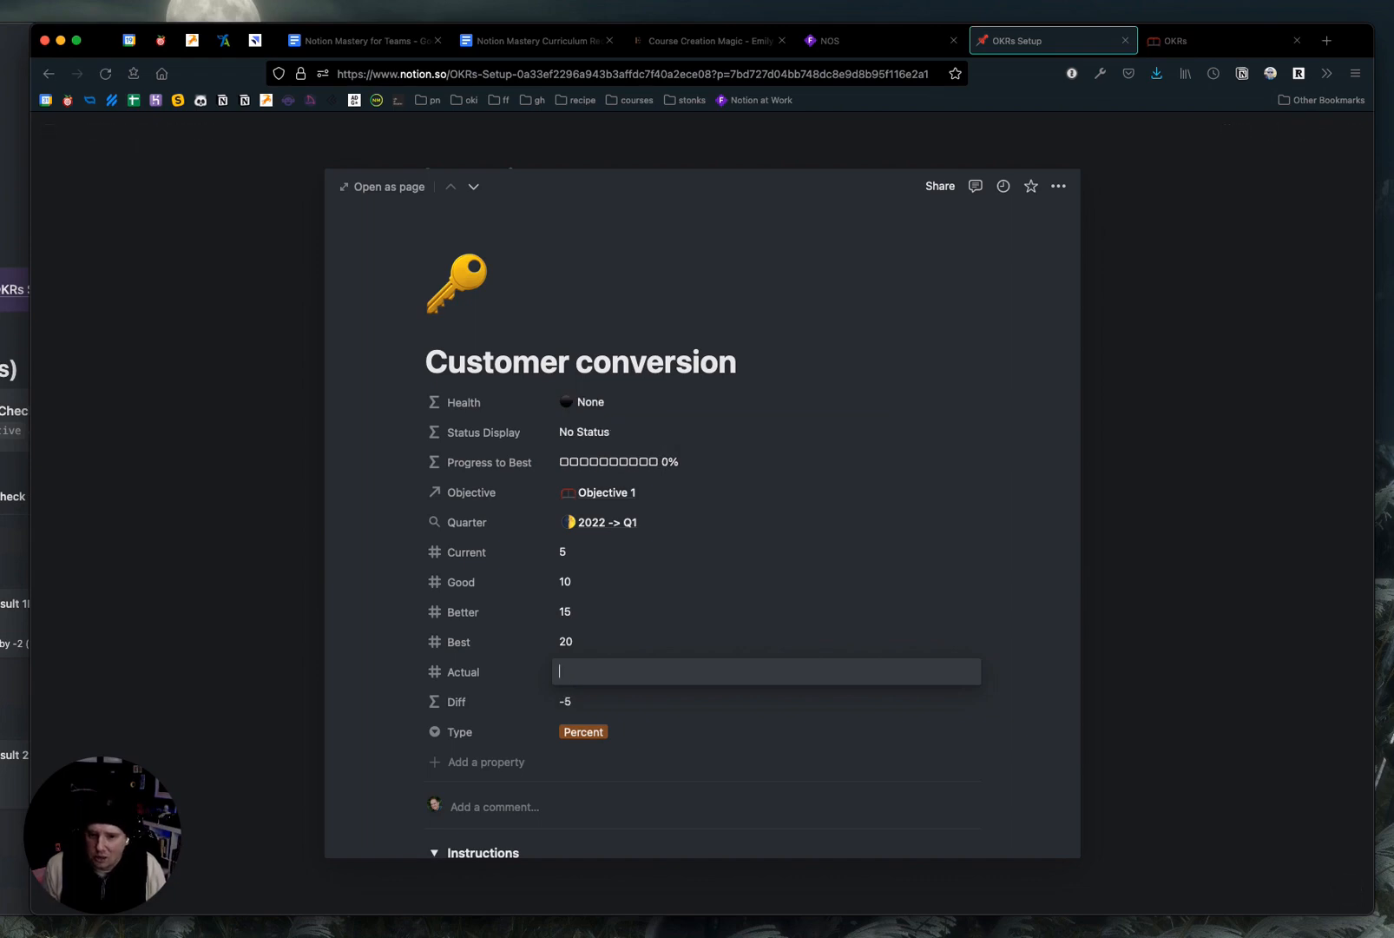
- Set the Actual value of the Customer conversion key result to 100
{"action": "type", "text": "100"}
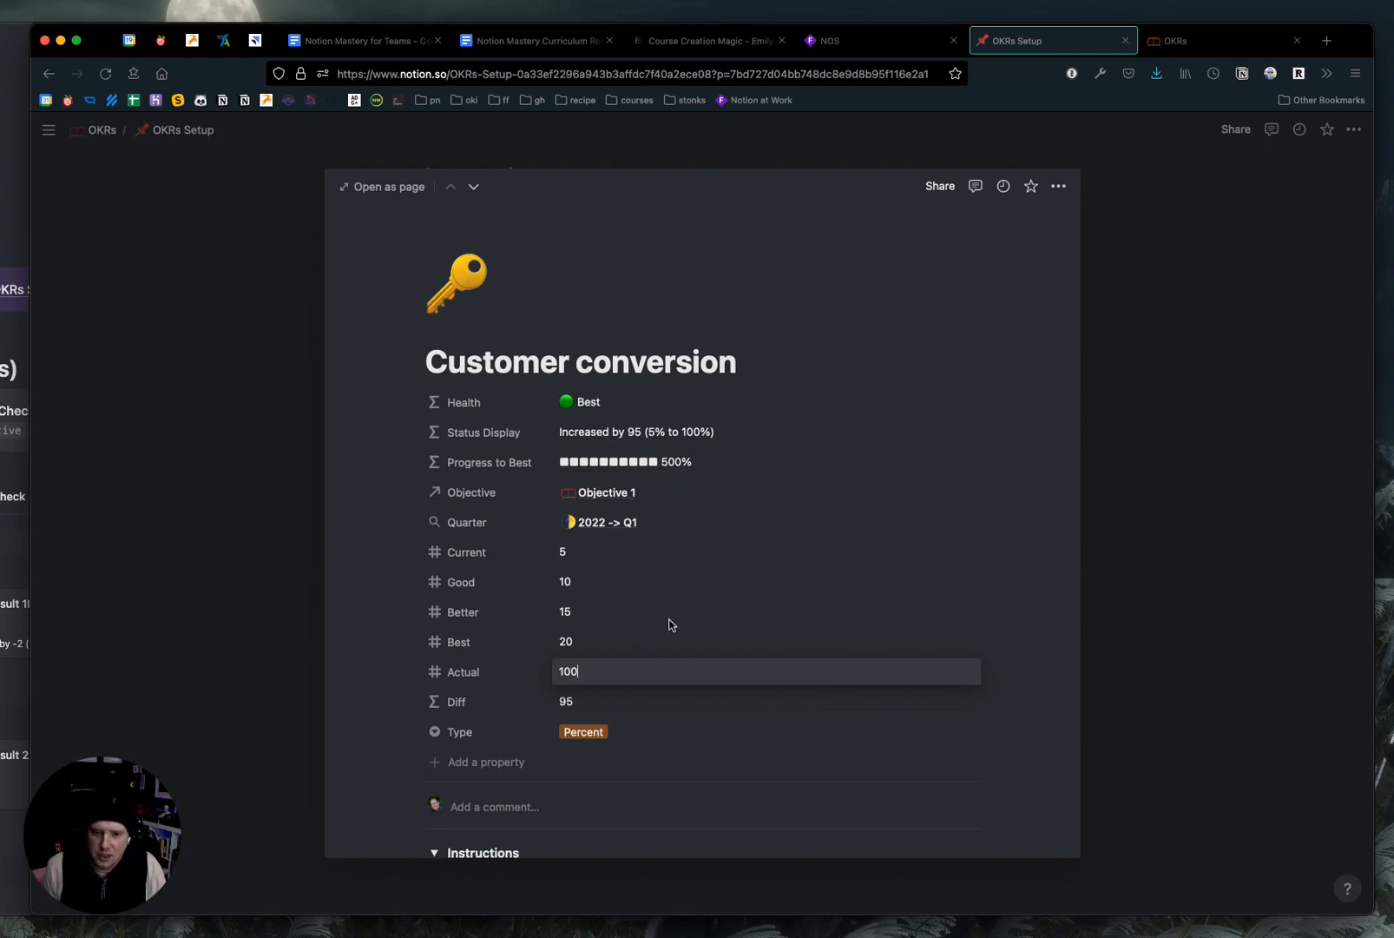
{"action": "key", "text": "super"}
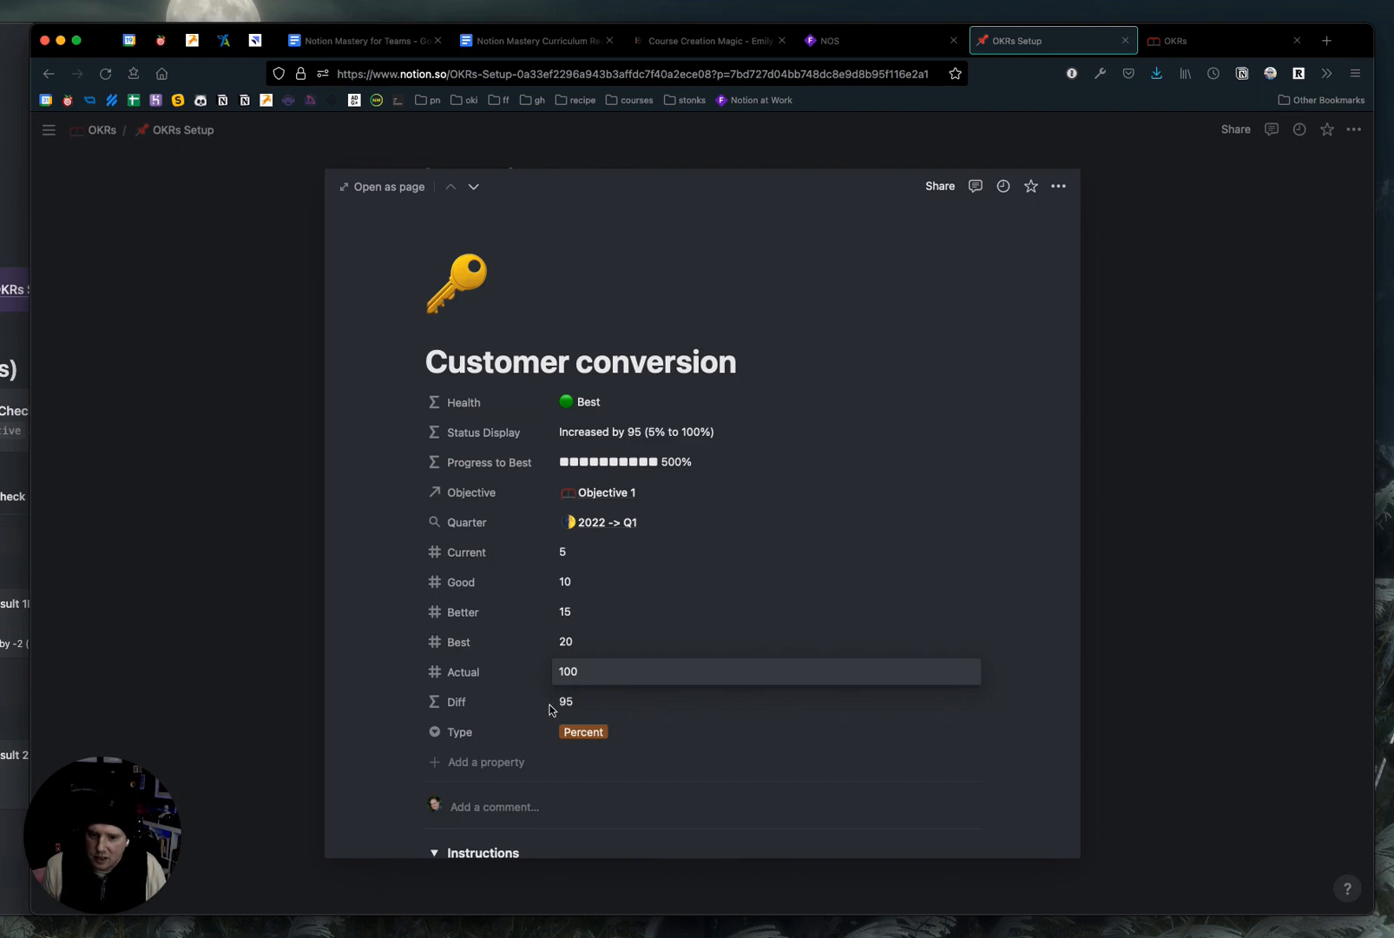
{"action": "scroll", "coordinate": [588, 703], "scroll_direction": "down", "scroll_amount": 1}
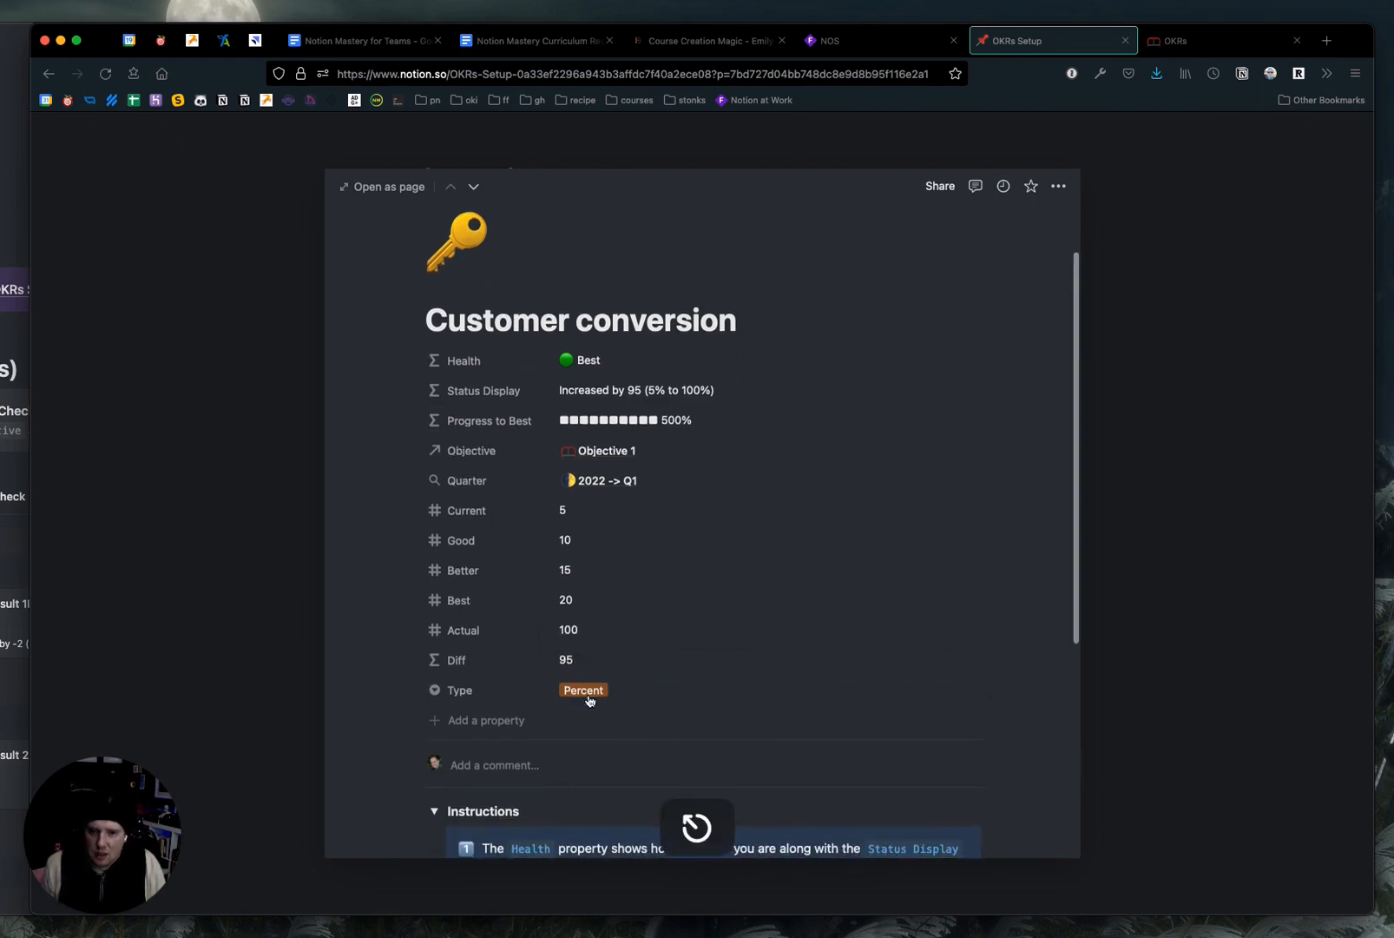
{"action": "scroll", "coordinate": [664, 452], "scroll_direction": "down", "scroll_amount": 2}
{"action": "scroll", "coordinate": [665, 436], "scroll_direction": "down", "scroll_amount": 5}
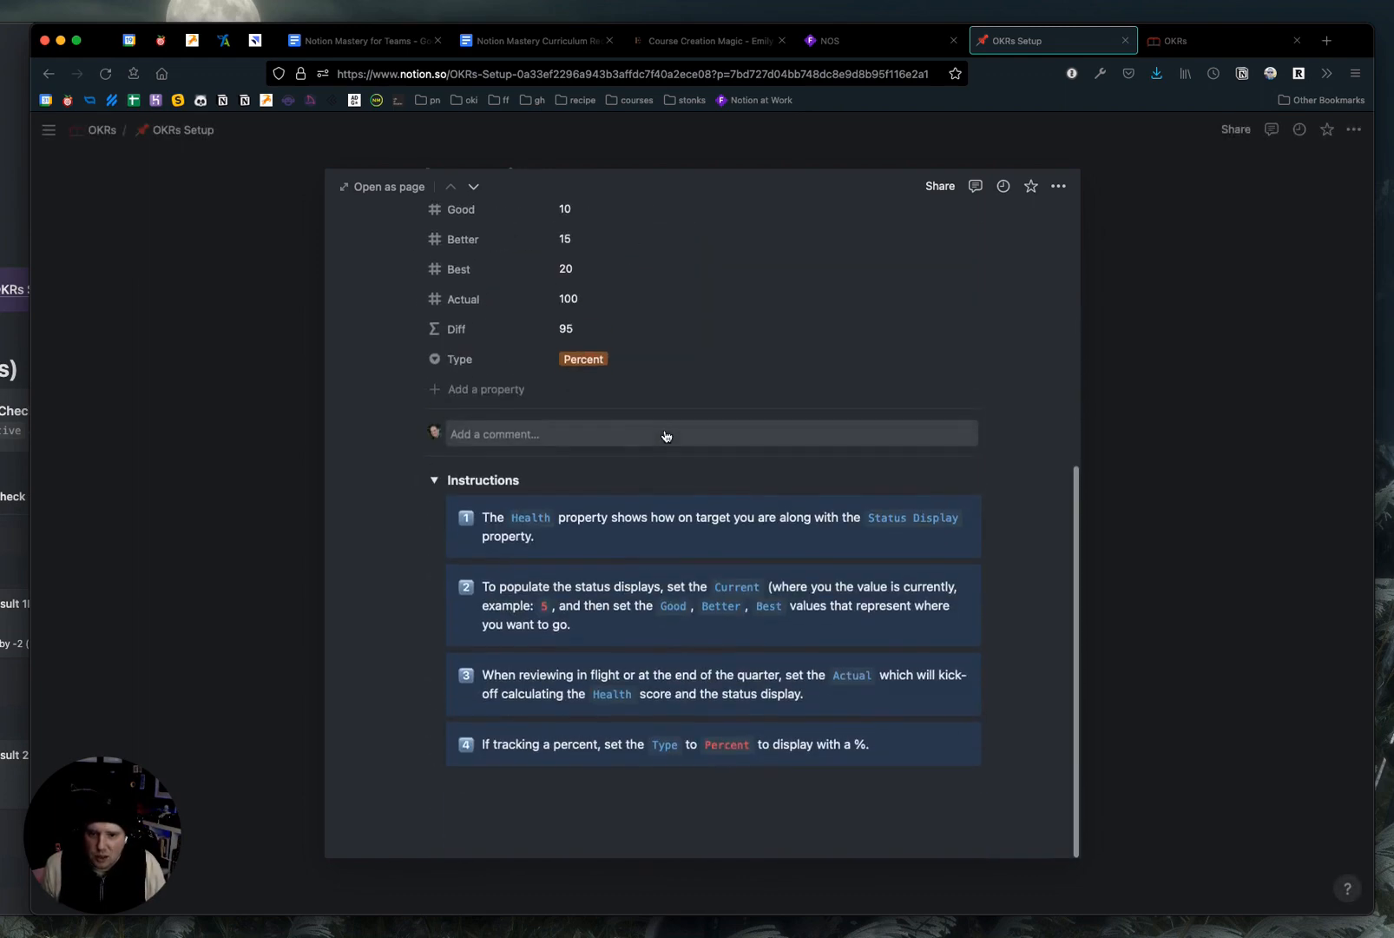
- Go back through Objective 1 to the 2022 -> Q1 quarter page and review Objective 1's group in the OKR Key Results table
{"action": "key", "text": "super+bracketleft"}
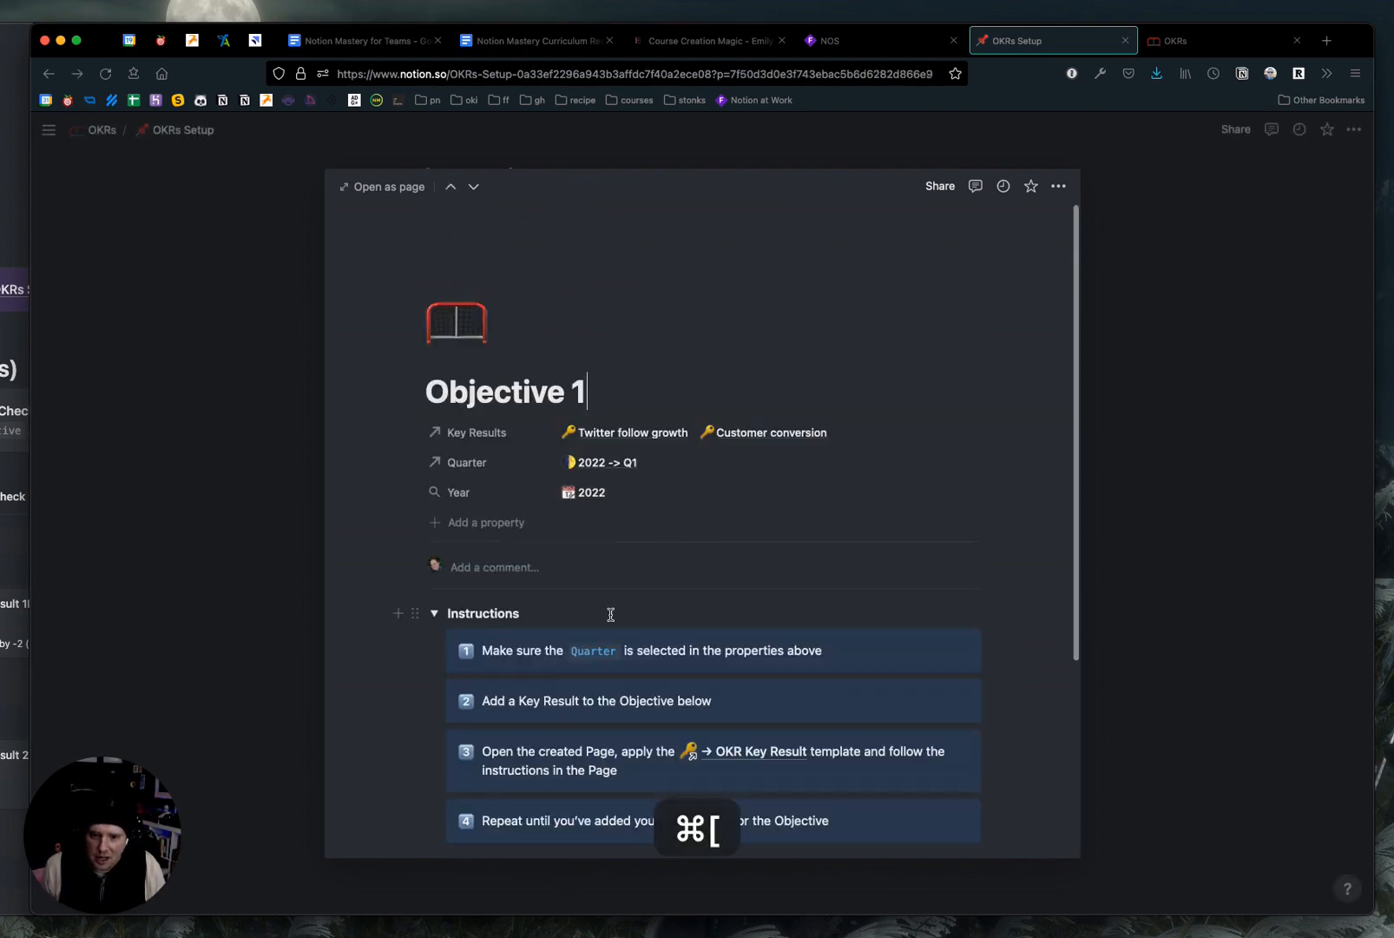
{"action": "key", "text": "super+bracketleft"}
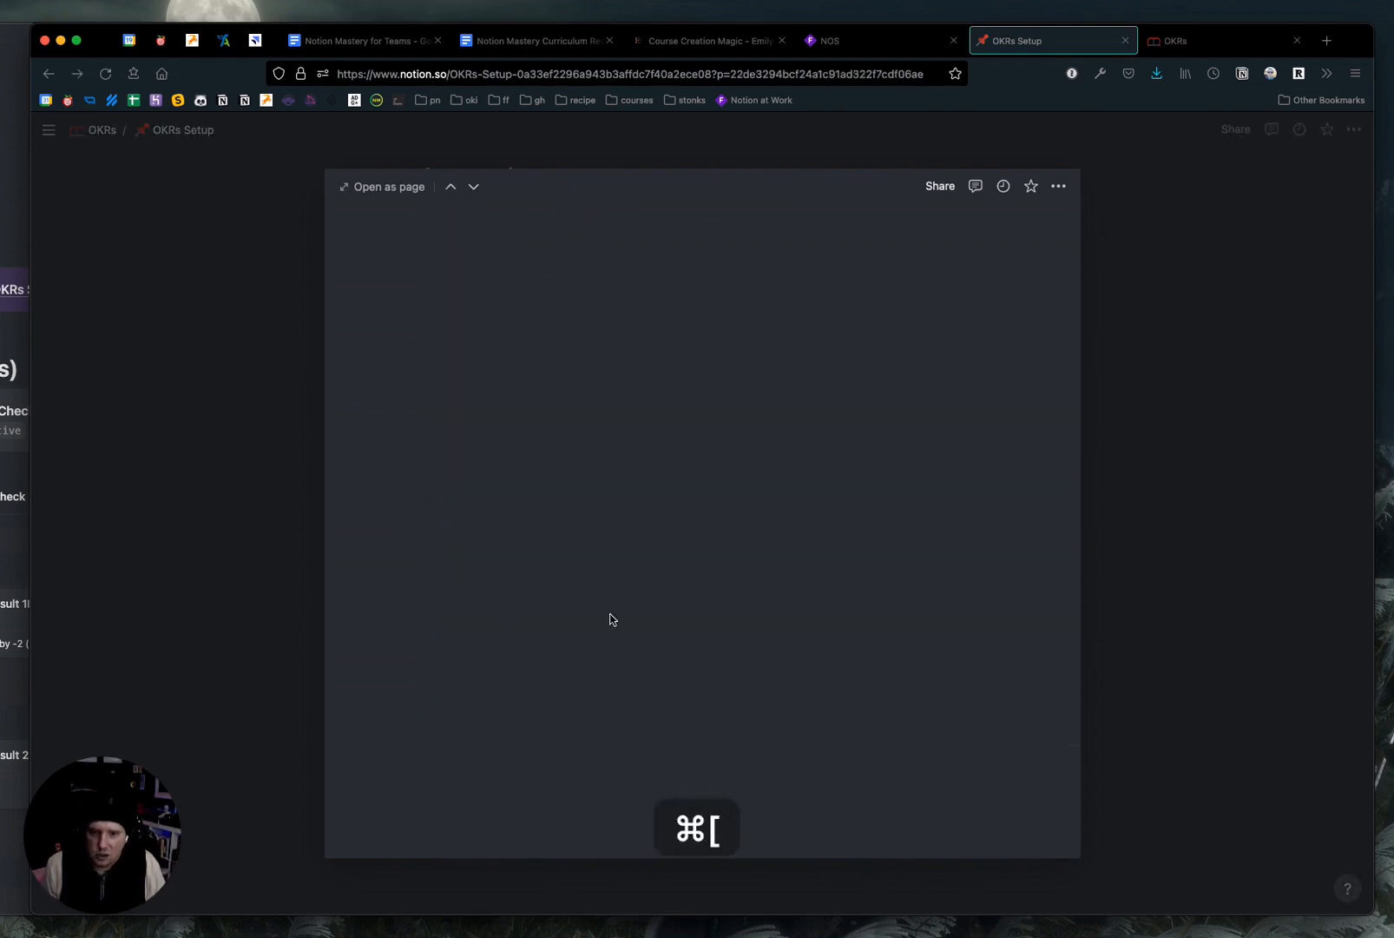
{"action": "scroll", "coordinate": [610, 619], "scroll_direction": "down", "scroll_amount": 7}
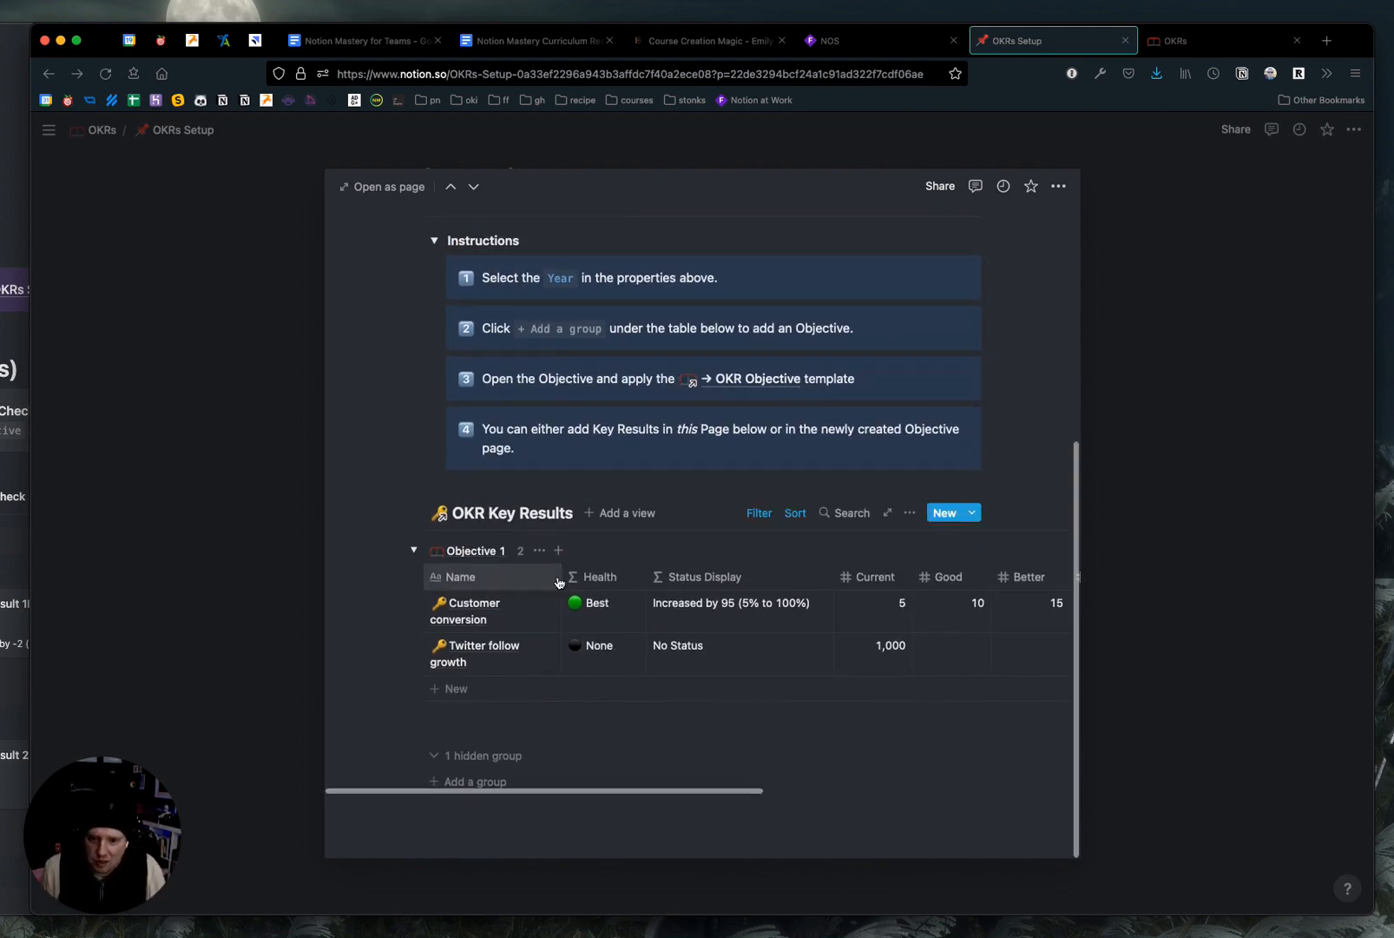
{"action": "mouse_move", "coordinate": [536, 617]}
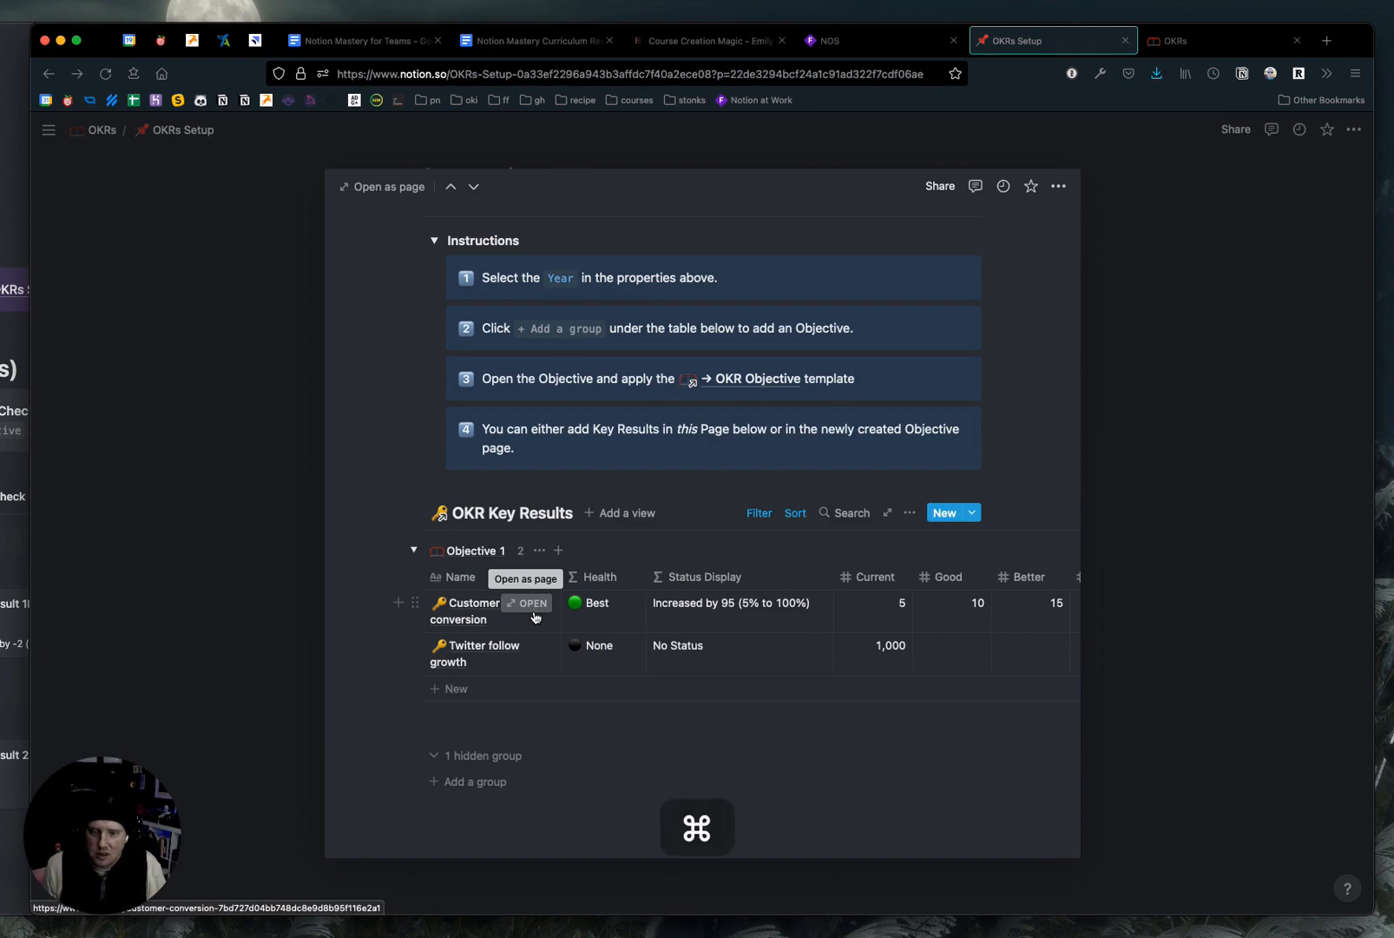
- Go back to the 2022 year page, check its OKR Objectives table, close it and return to the main OKRs dashboard
{"action": "key", "text": "super+bracketleft"}
{"action": "key", "text": "super+bracketleft"}
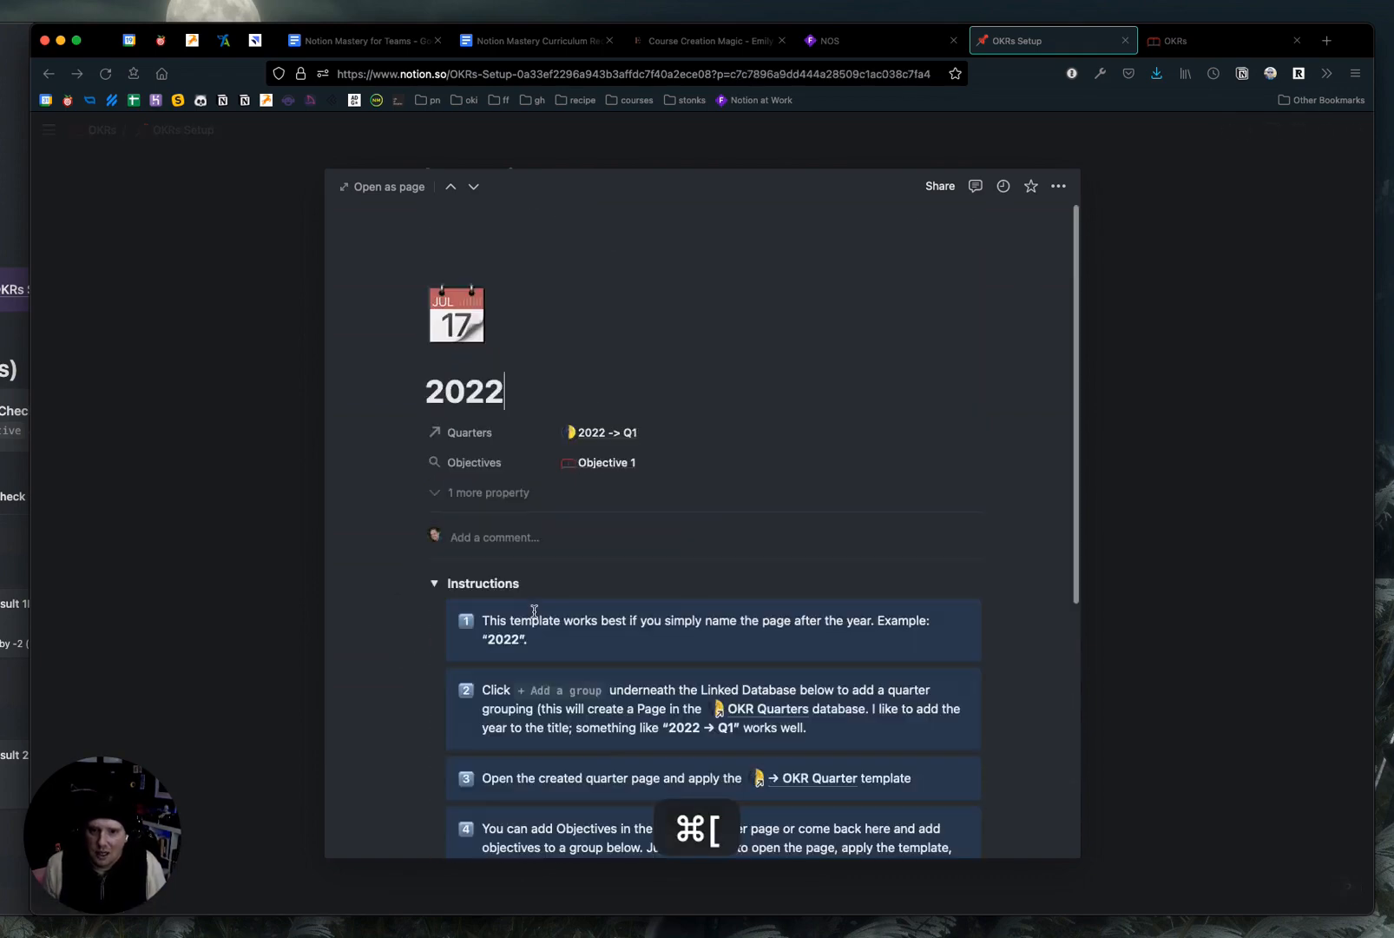
{"action": "scroll", "coordinate": [507, 685], "scroll_direction": "down", "scroll_amount": 5}
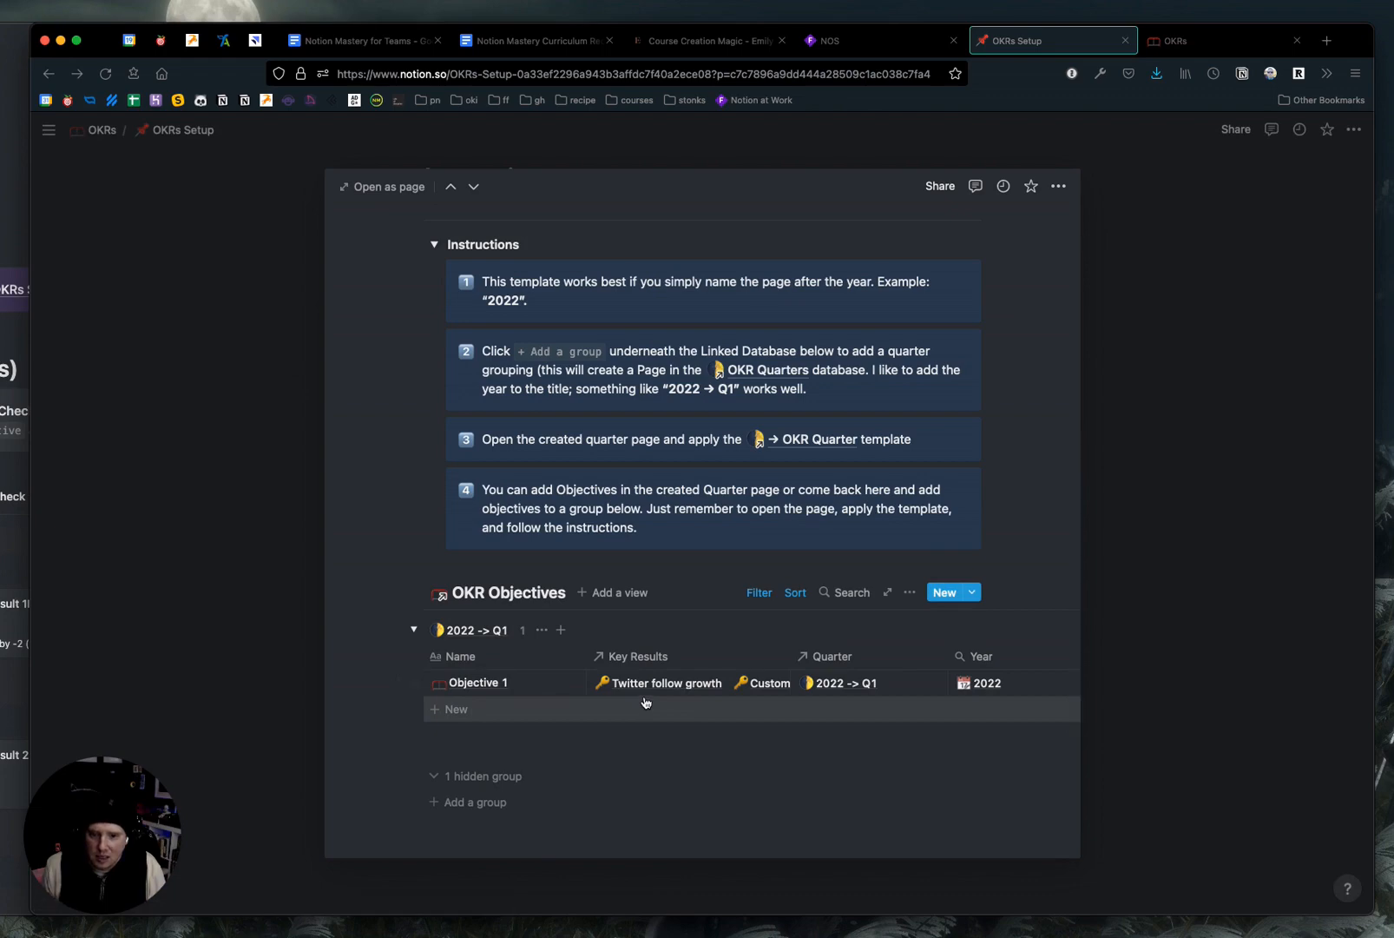
{"action": "scroll", "coordinate": [644, 703], "scroll_direction": "up", "scroll_amount": 3}
{"action": "left_click", "coordinate": [234, 470]}
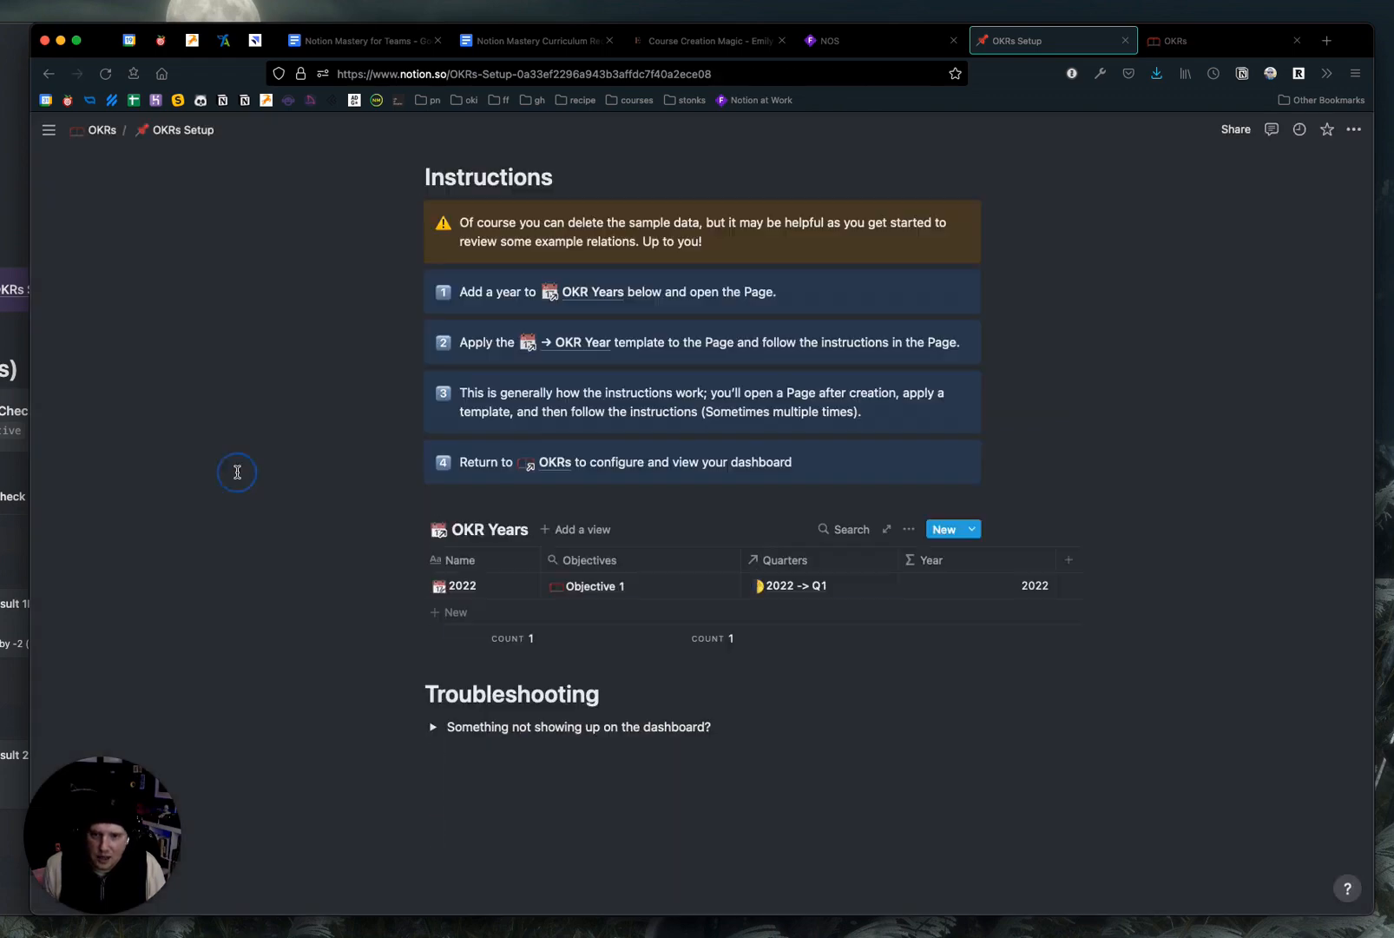
{"action": "left_click", "coordinate": [558, 470]}
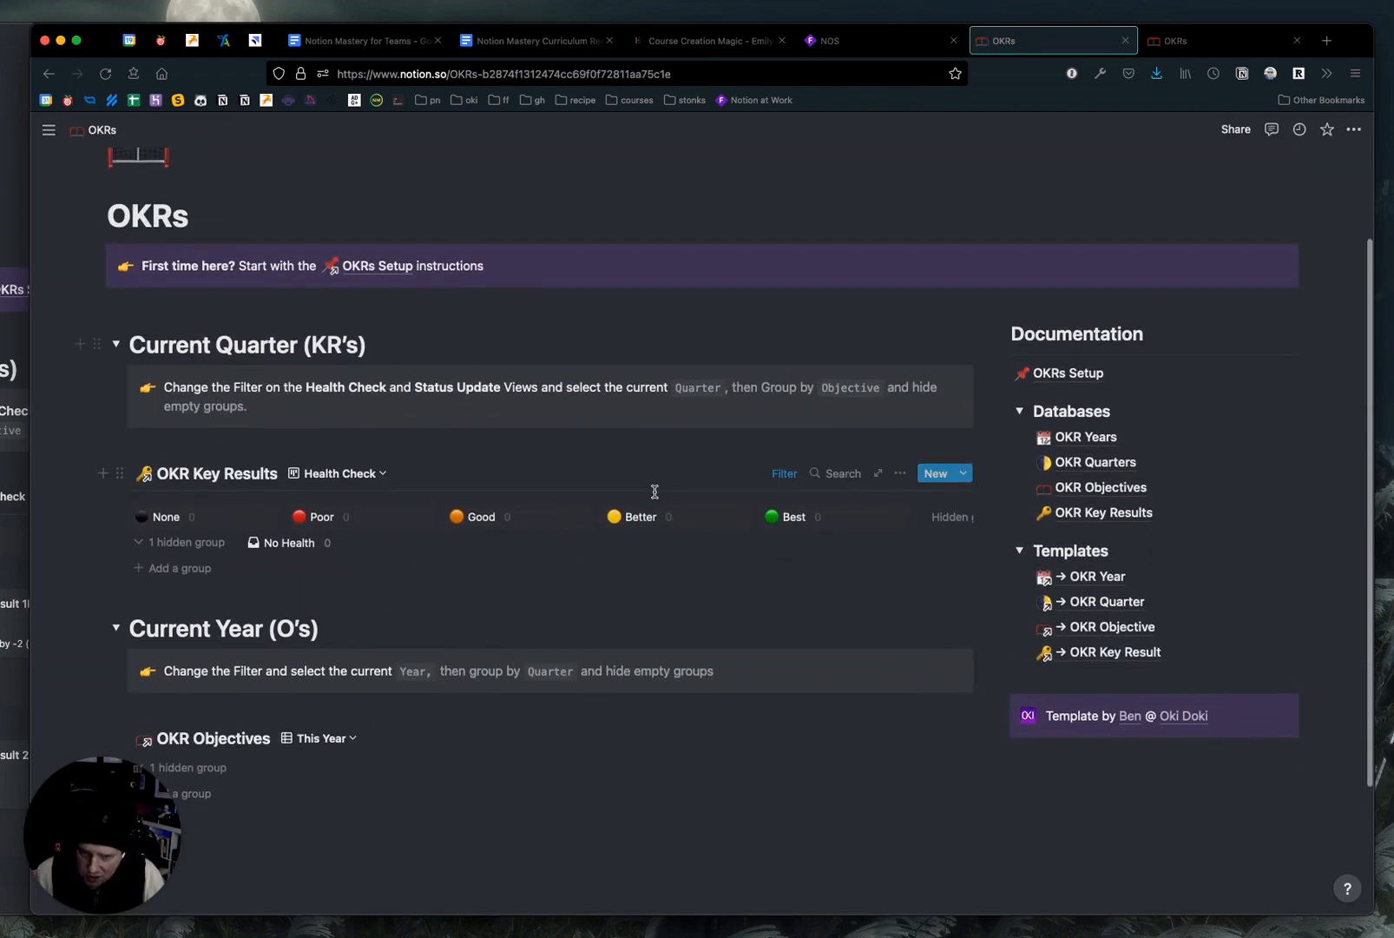
- Filter the Health Check view of OKR Key Results to the quarter 2022 -> Q1
{"action": "left_click", "coordinate": [784, 473]}
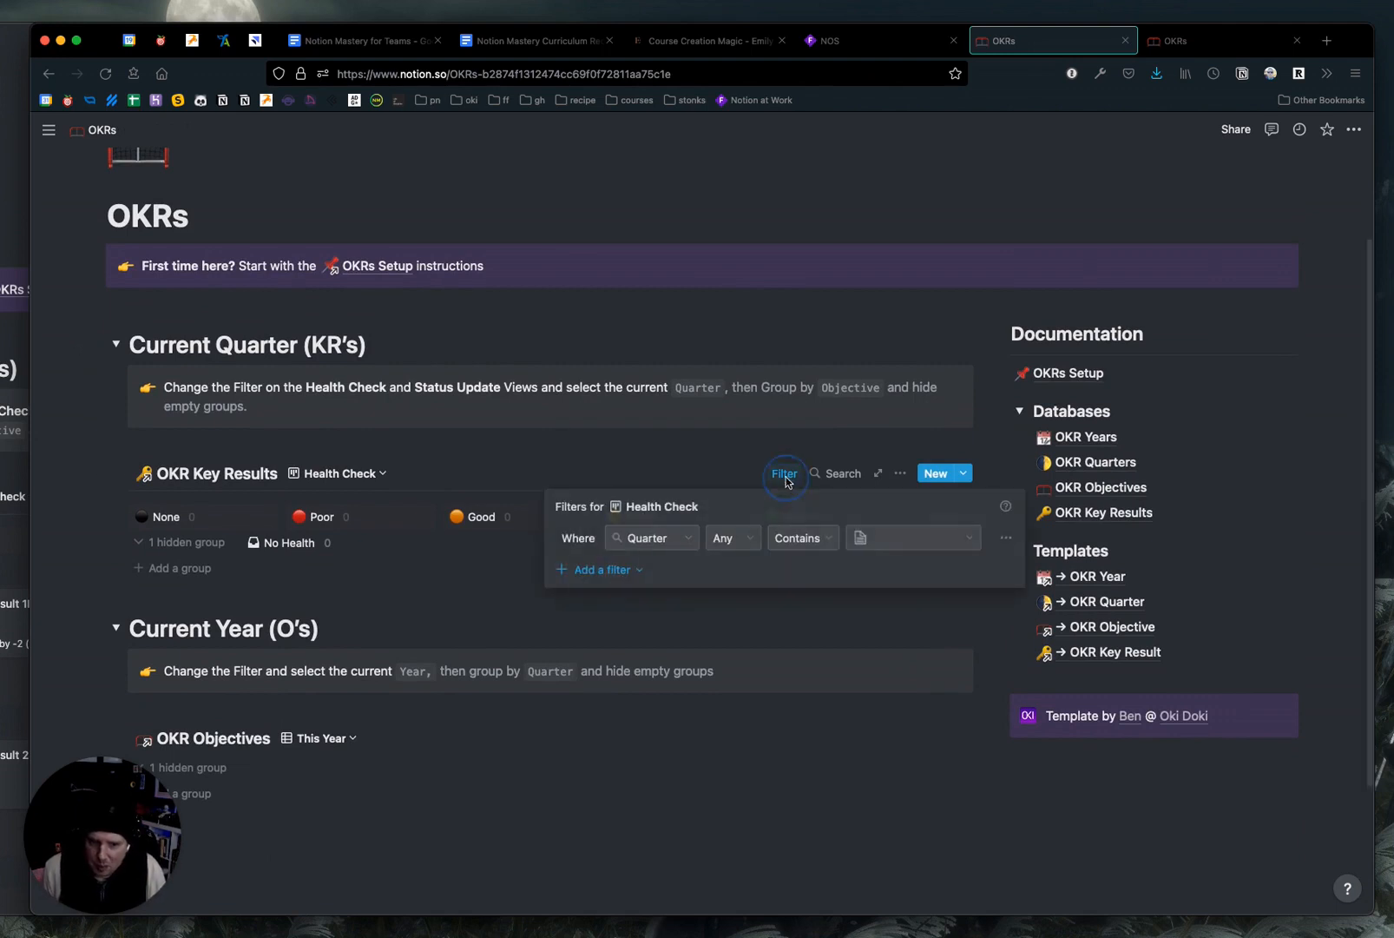
{"action": "left_click", "coordinate": [910, 540]}
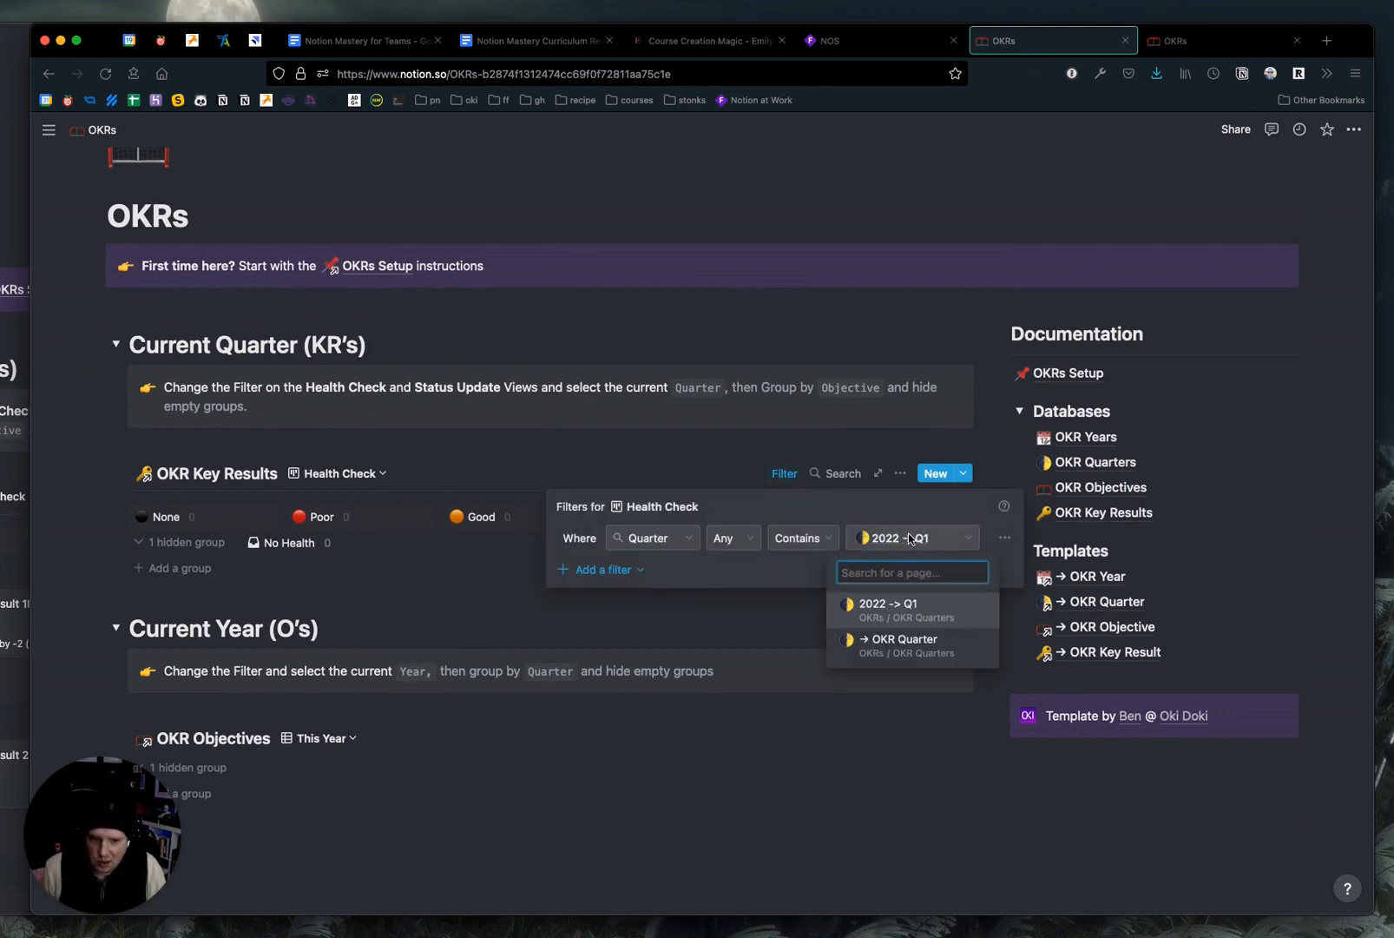
{"action": "left_click", "coordinate": [909, 605]}
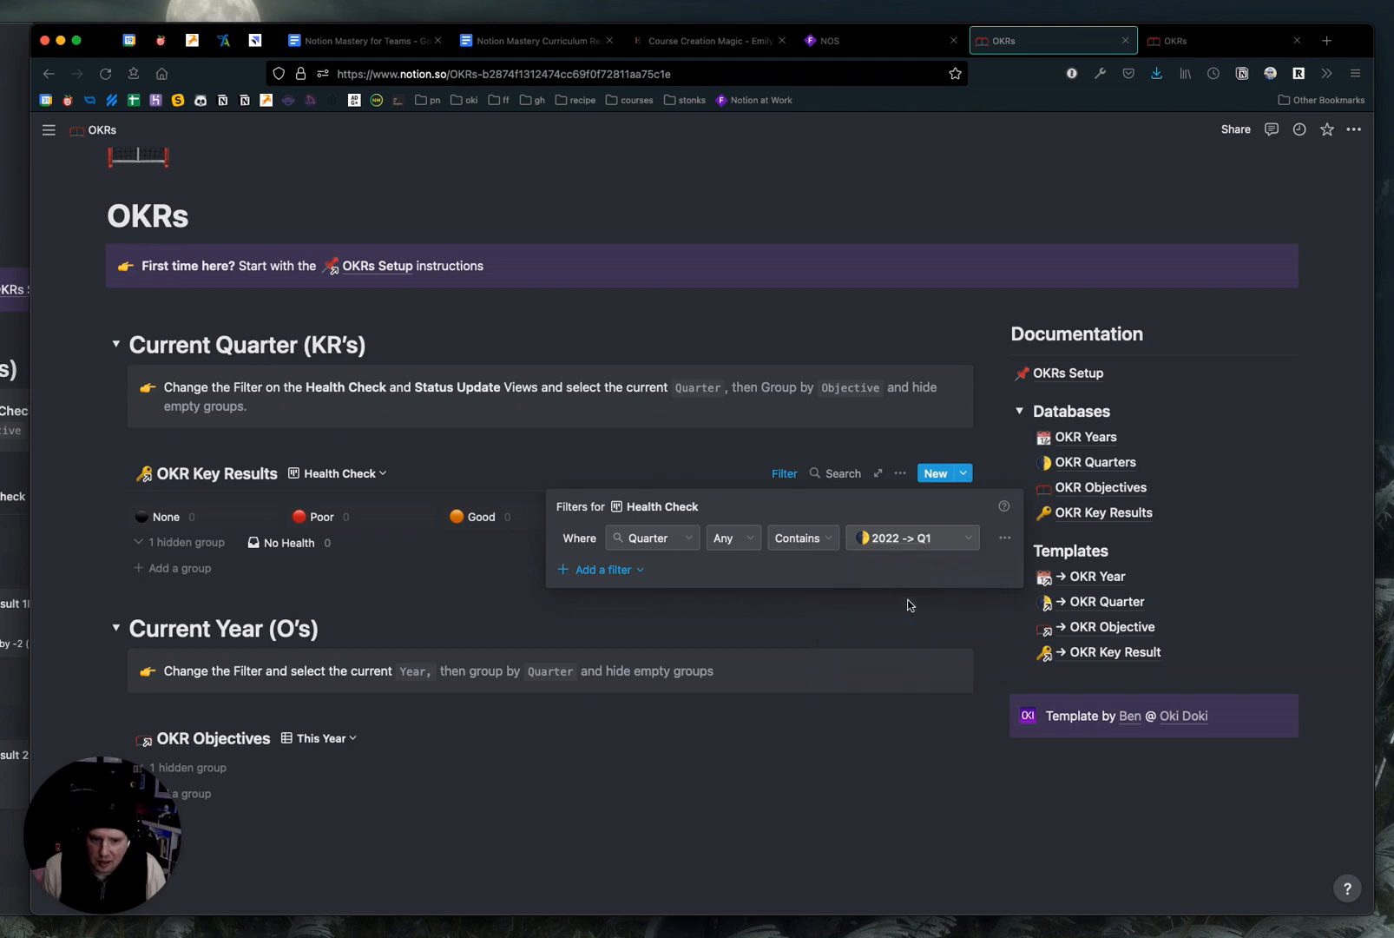
{"action": "left_click", "coordinate": [613, 458]}
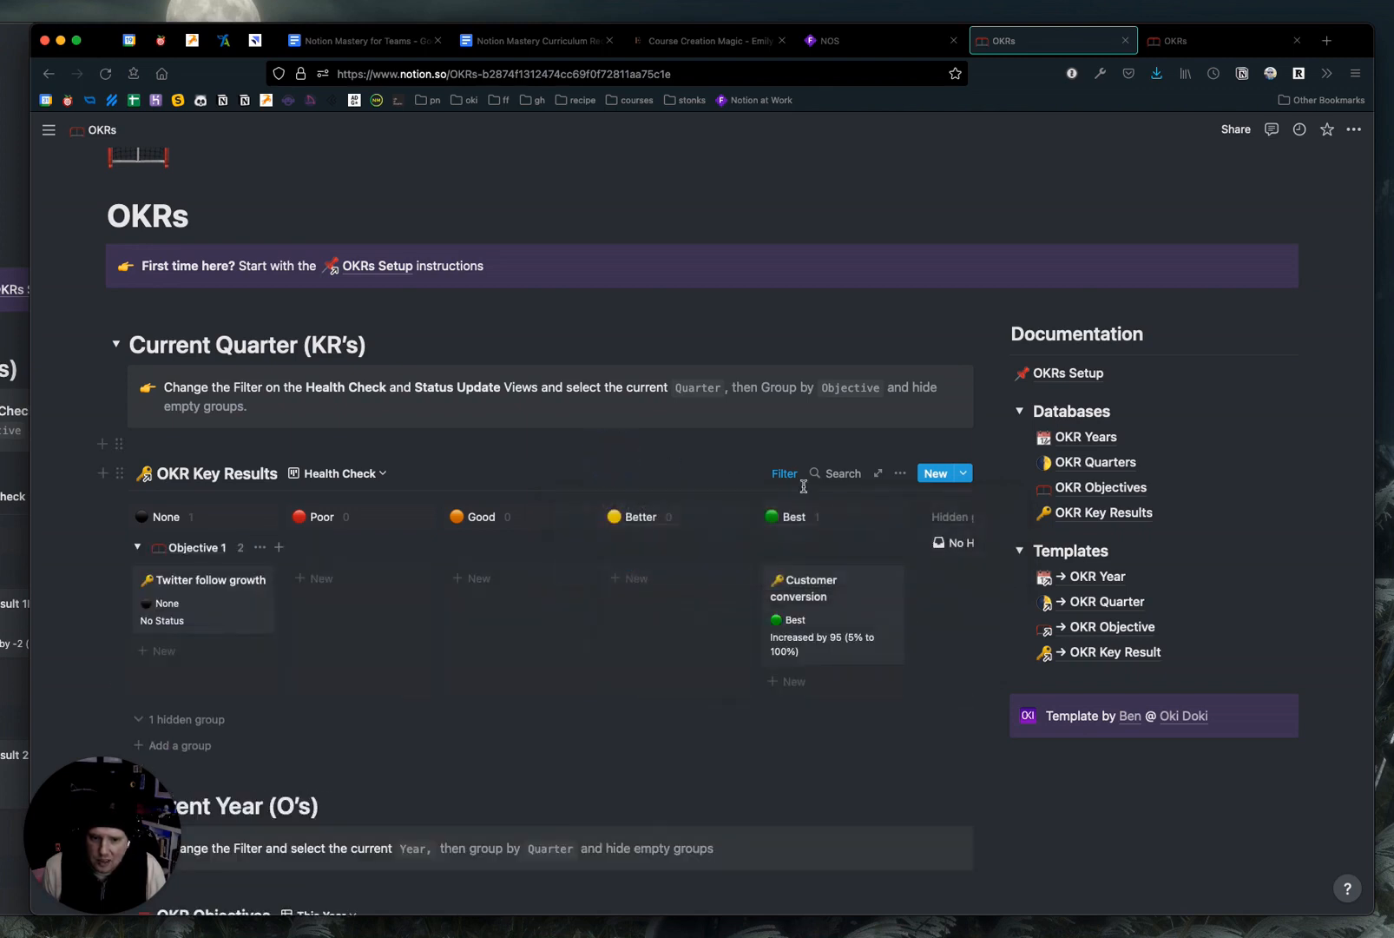
- Switch OKR Key Results to the Status Update view and set its Quarter filter to 2022 -> Q1
{"action": "left_click", "coordinate": [382, 474]}
{"action": "left_click", "coordinate": [369, 553]}
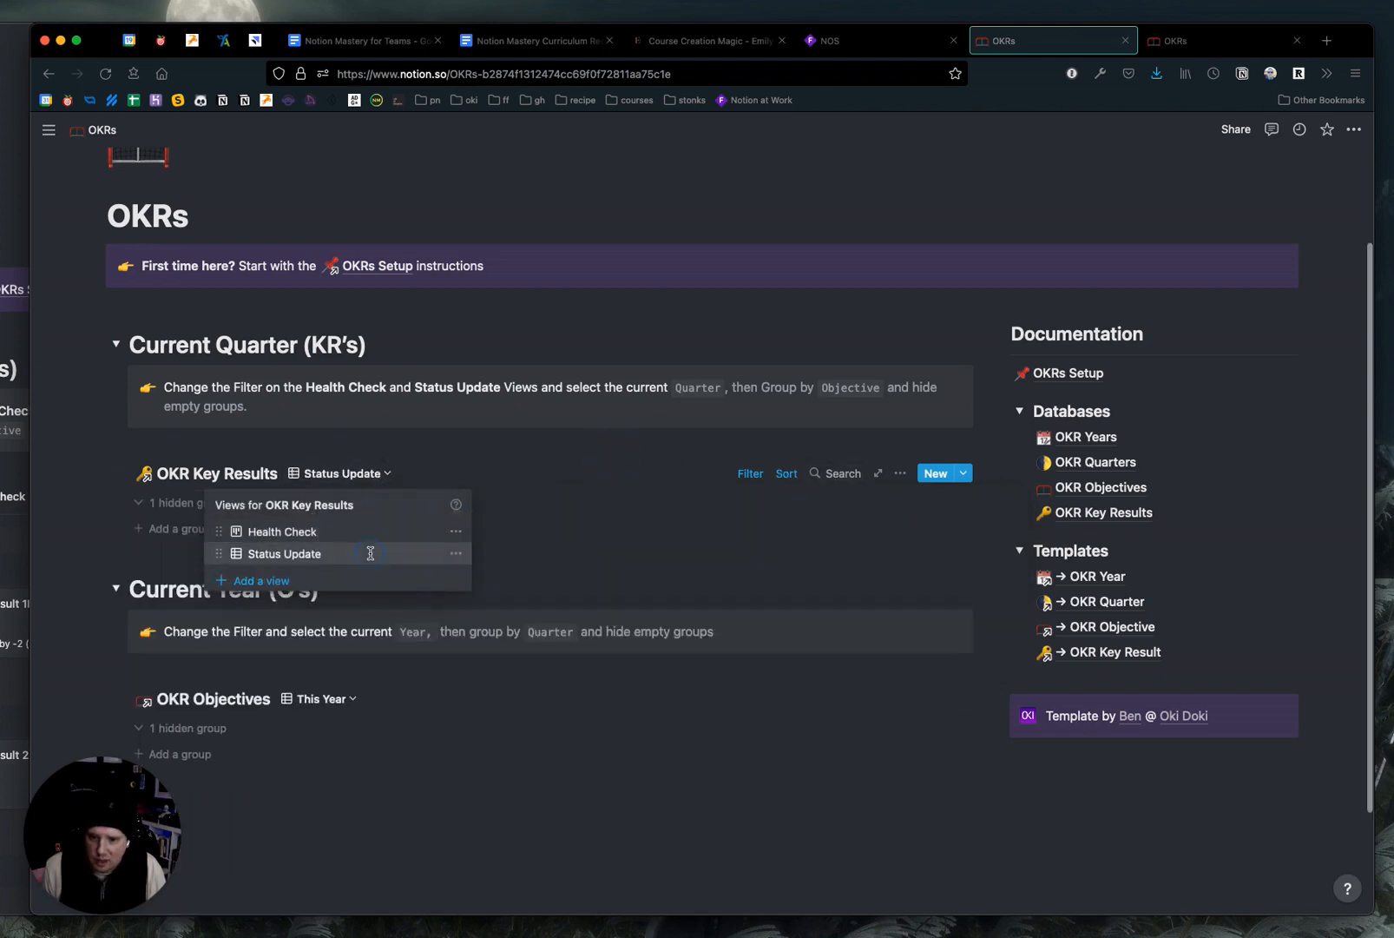
{"action": "left_click", "coordinate": [747, 474]}
{"action": "left_click", "coordinate": [846, 538]}
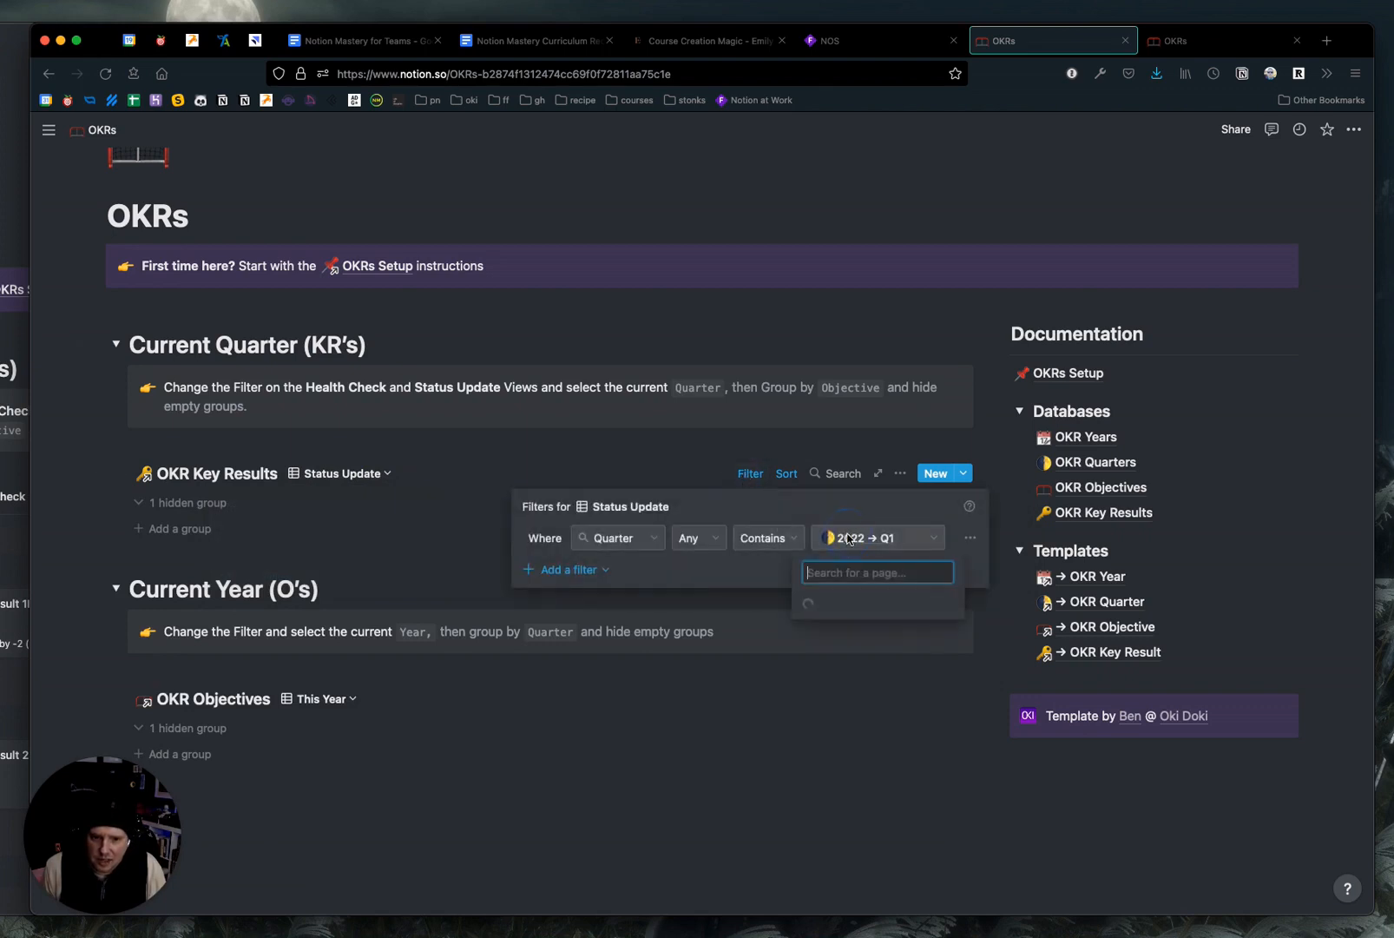
{"action": "left_click", "coordinate": [864, 606]}
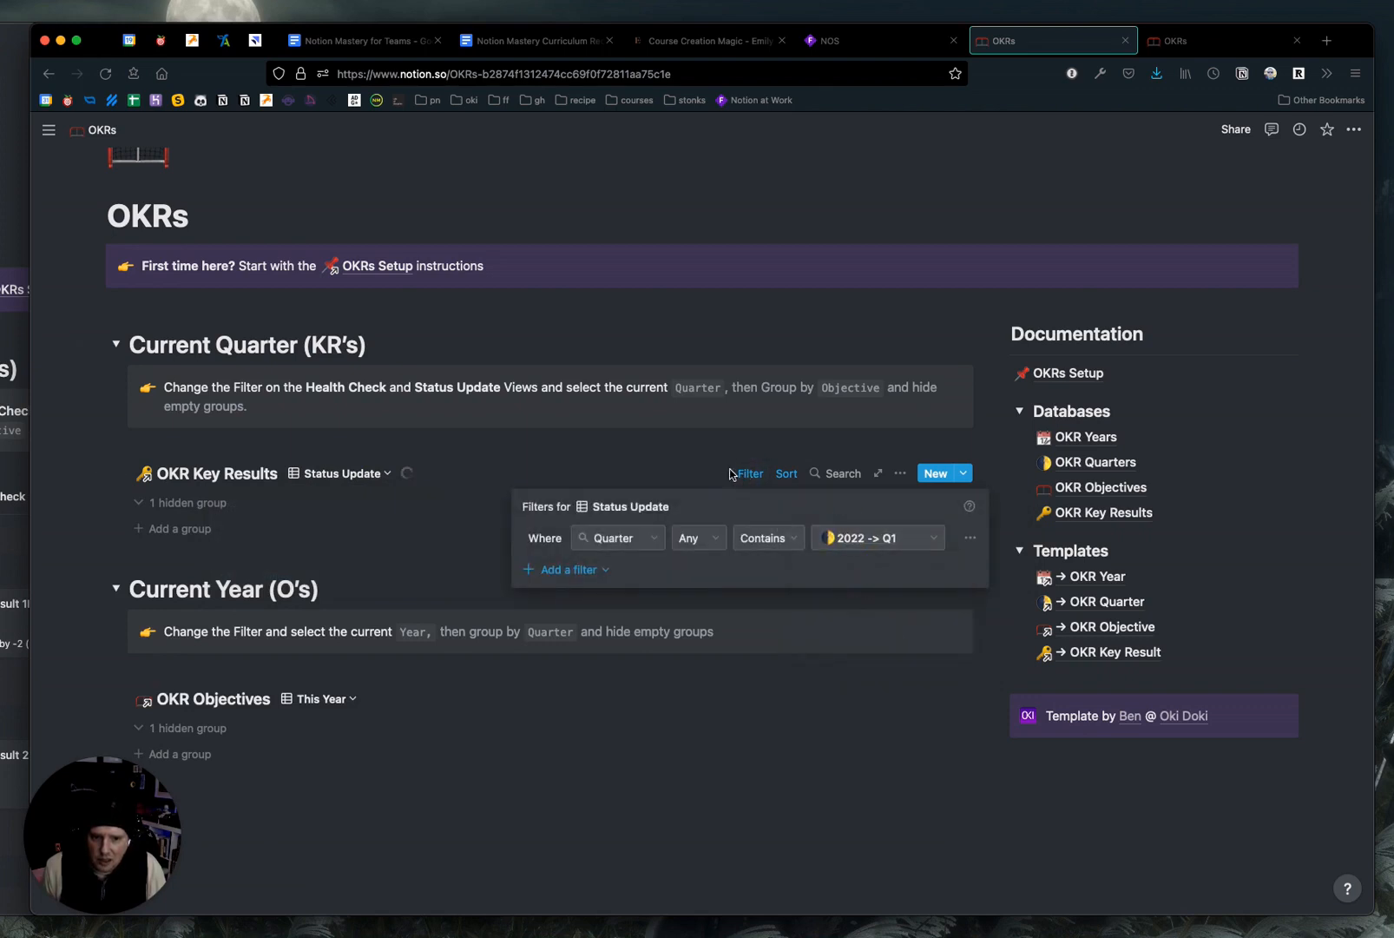
{"action": "left_click", "coordinate": [694, 456]}
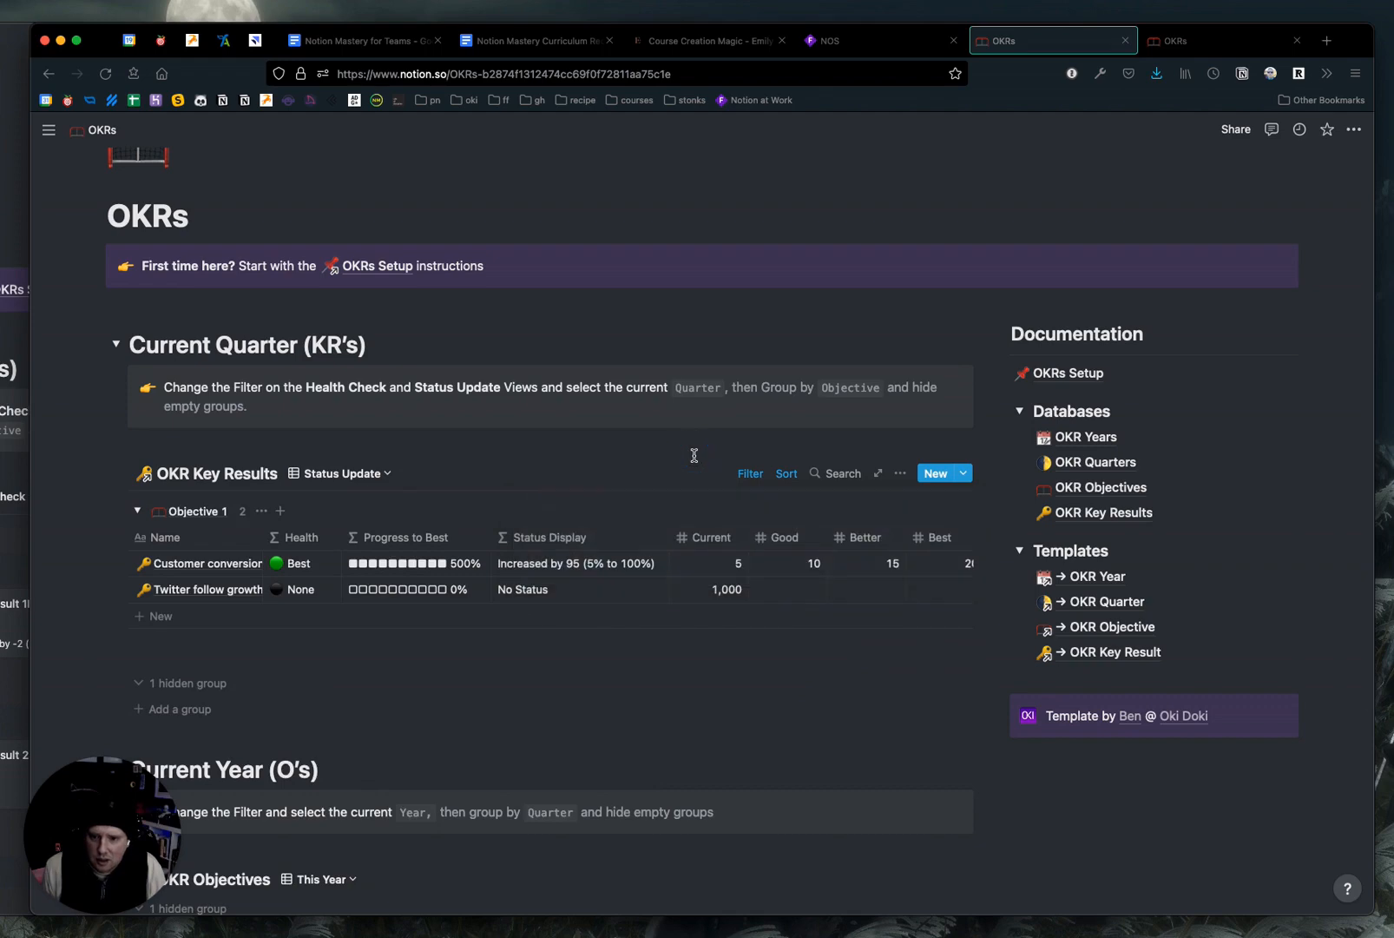
- Set the Year filter of the This Year view in OKR Objectives to the 2022 page from OKR Years
{"action": "scroll", "coordinate": [474, 471], "scroll_direction": "down", "scroll_amount": 1}
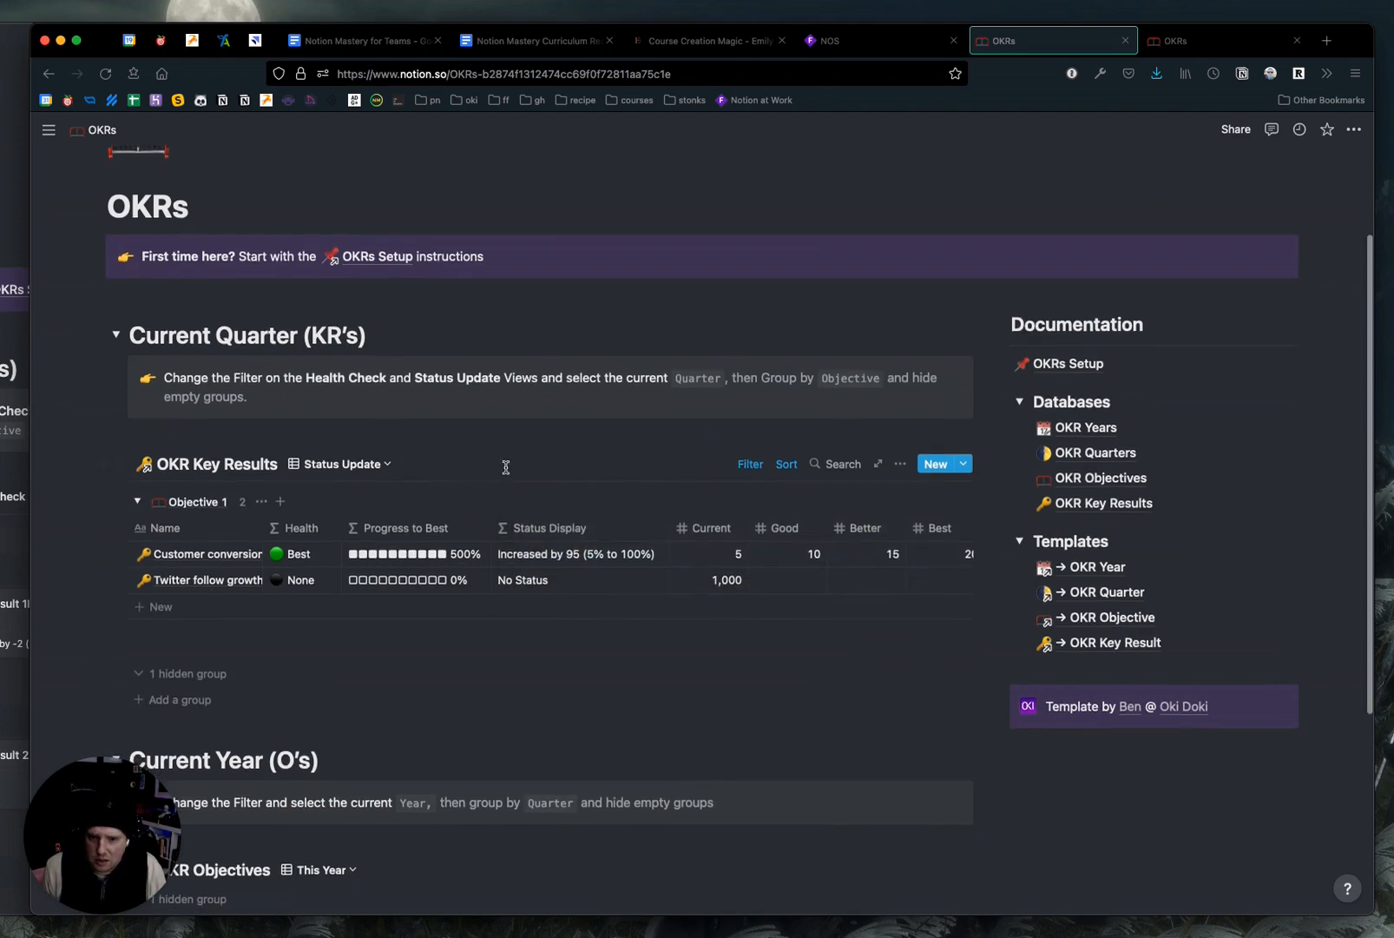
{"action": "scroll", "coordinate": [702, 469], "scroll_direction": "down", "scroll_amount": 5}
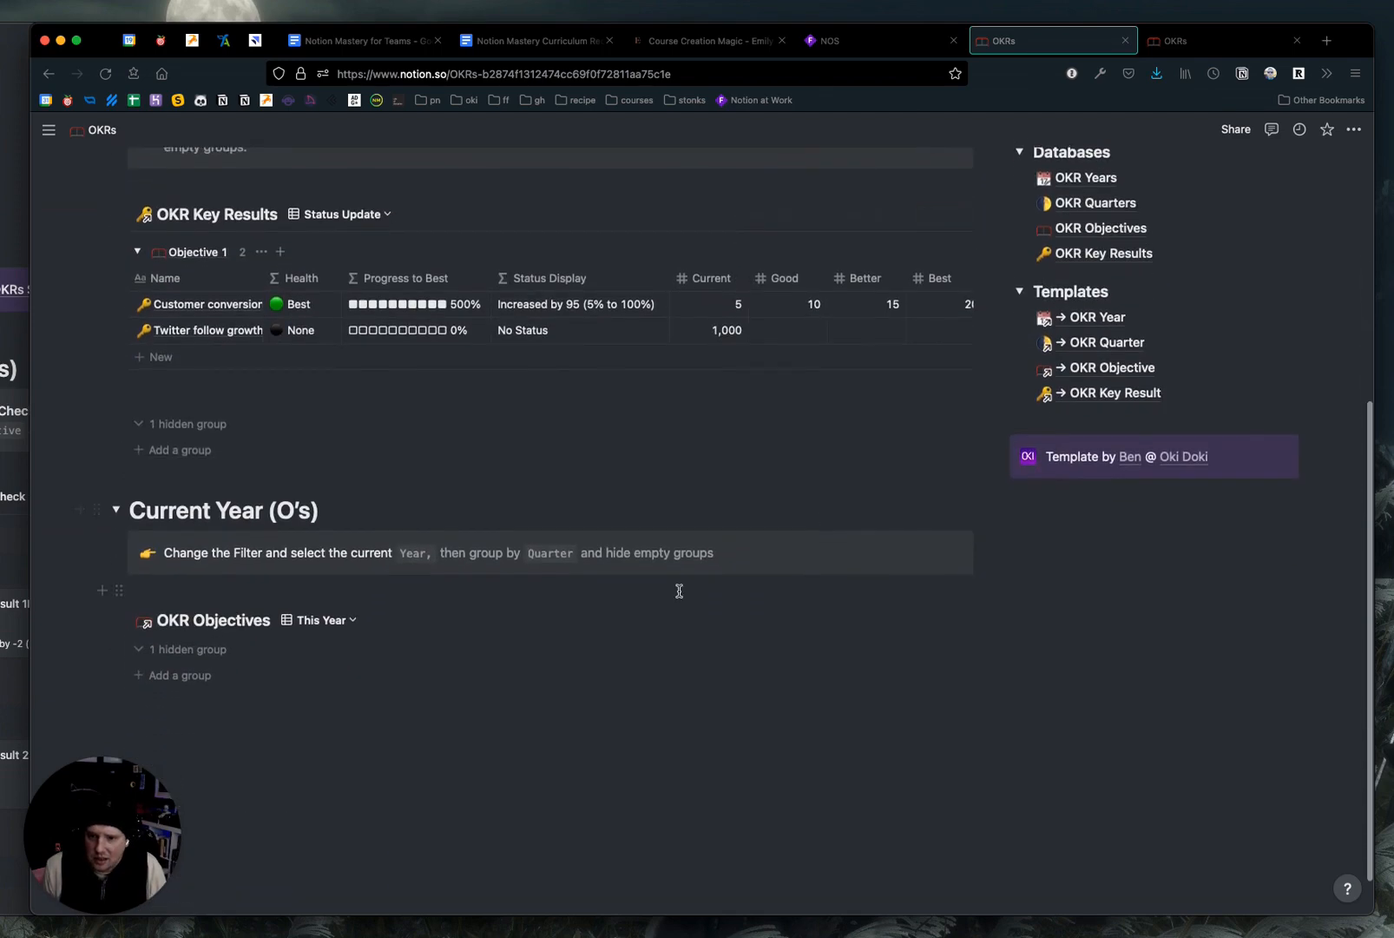
{"action": "left_click", "coordinate": [750, 620]}
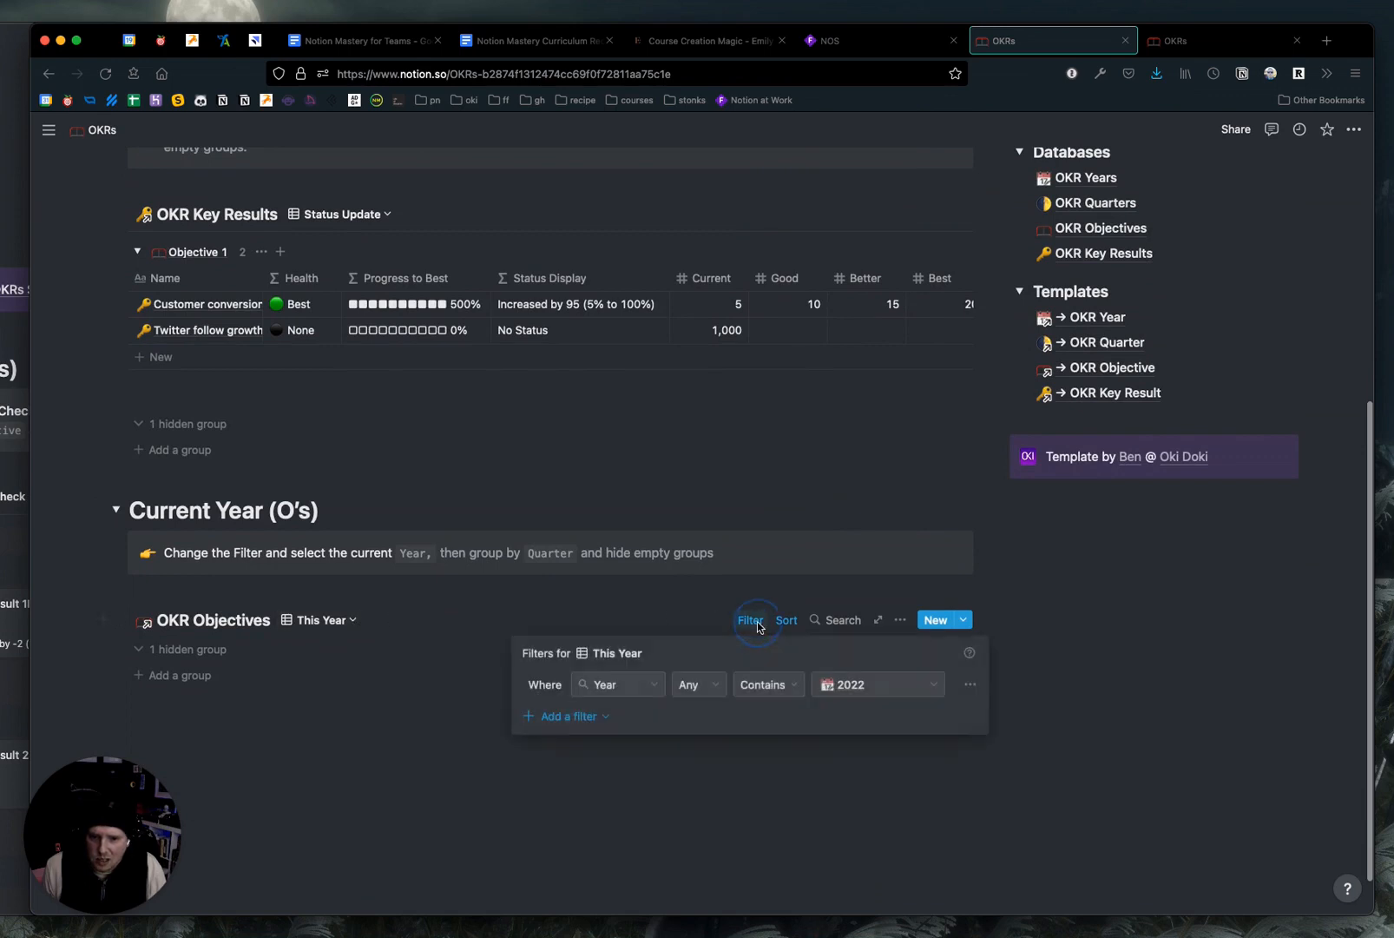
{"action": "left_click", "coordinate": [855, 690]}
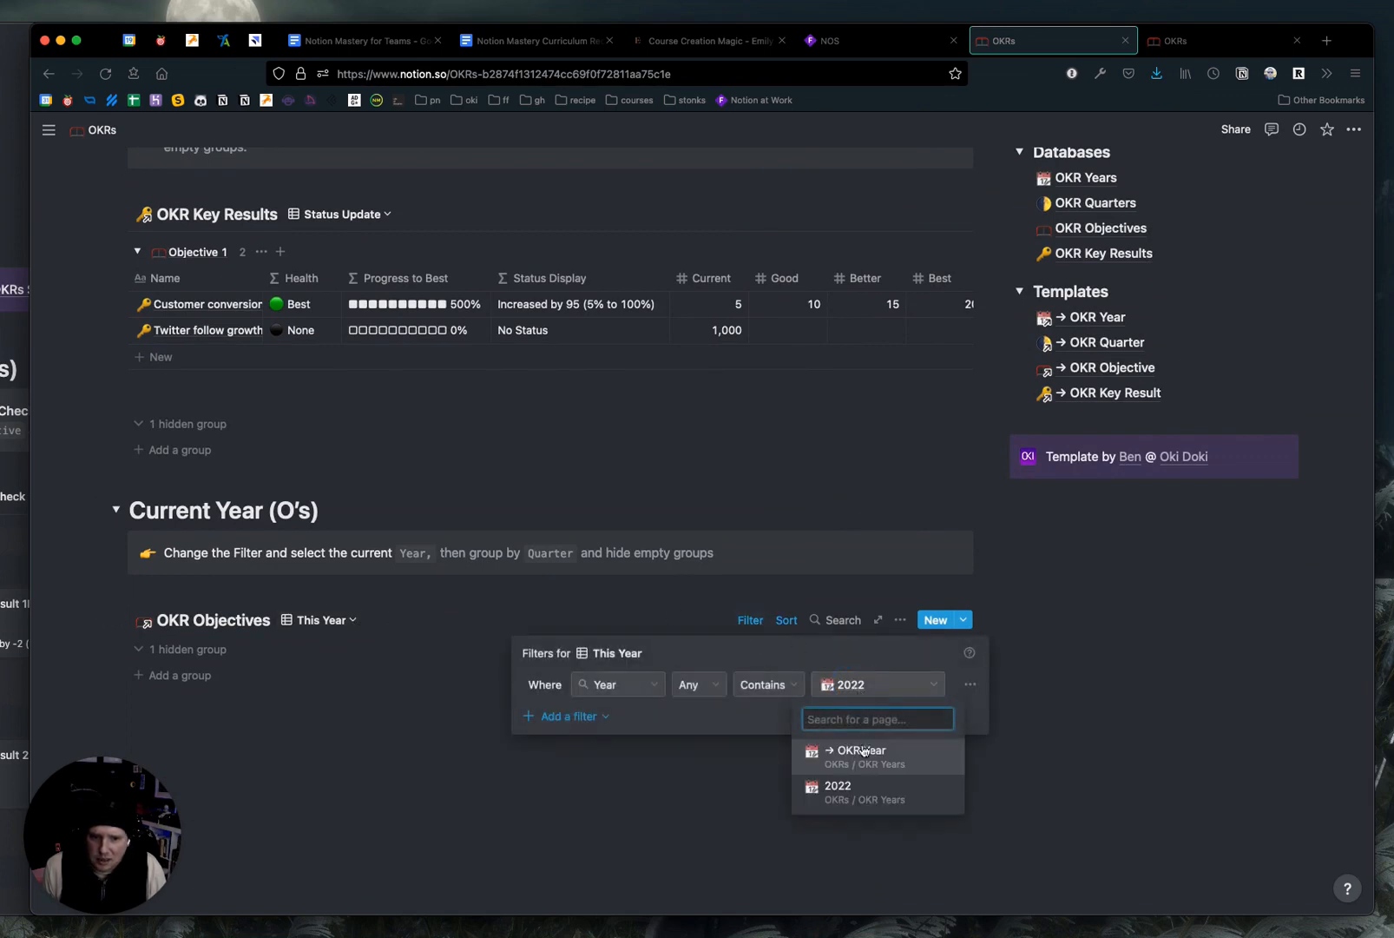
{"action": "left_click", "coordinate": [860, 792]}
{"action": "left_click", "coordinate": [689, 609]}
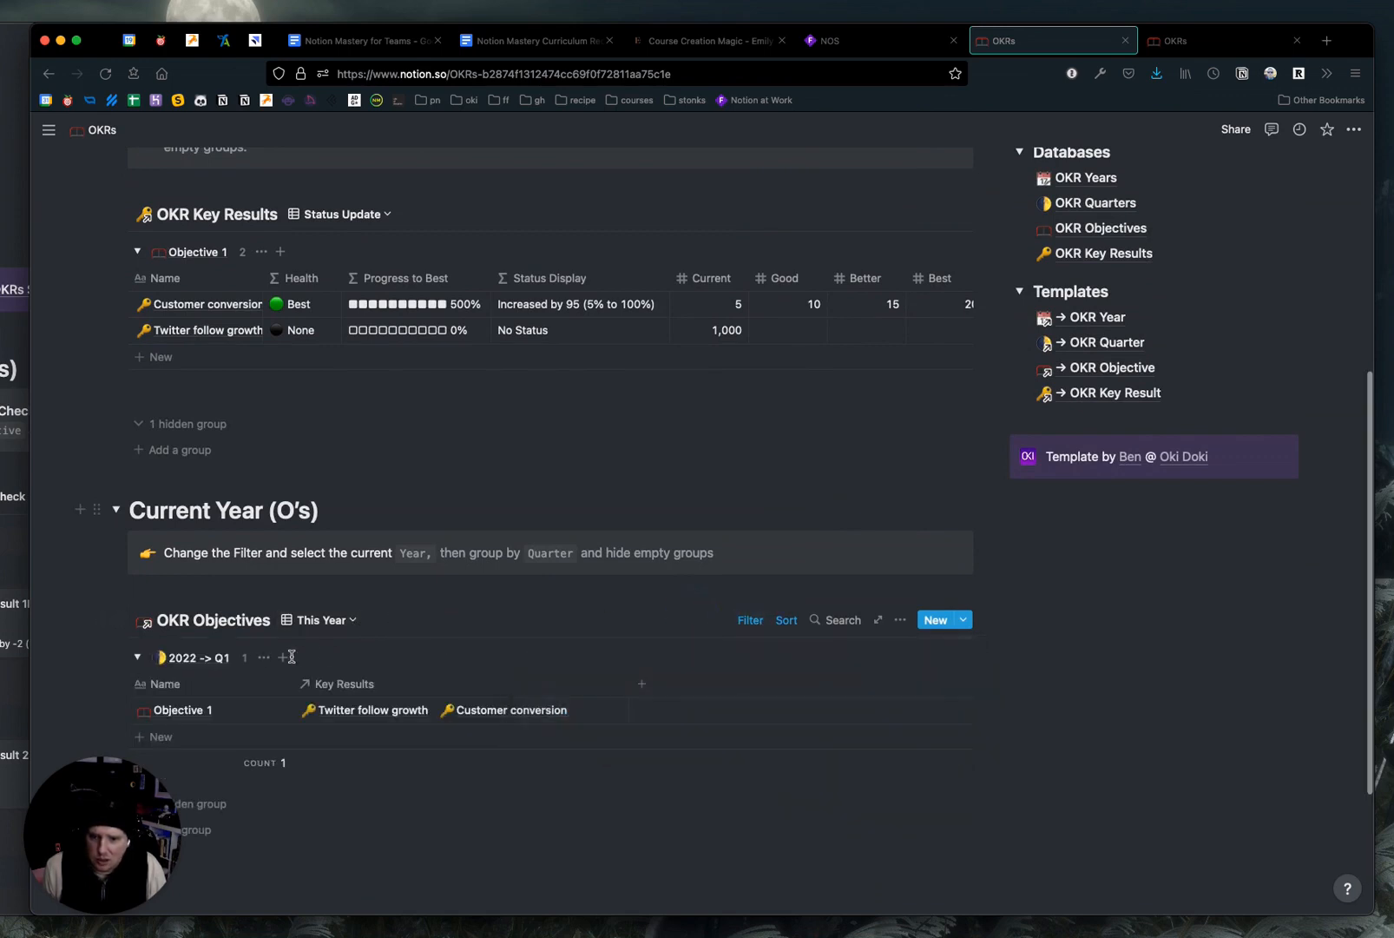
- Open the quarter page from the OKR Objectives group, rename it 2022 → Q1 with a real arrow character, and close it
{"action": "left_click", "coordinate": [220, 665]}
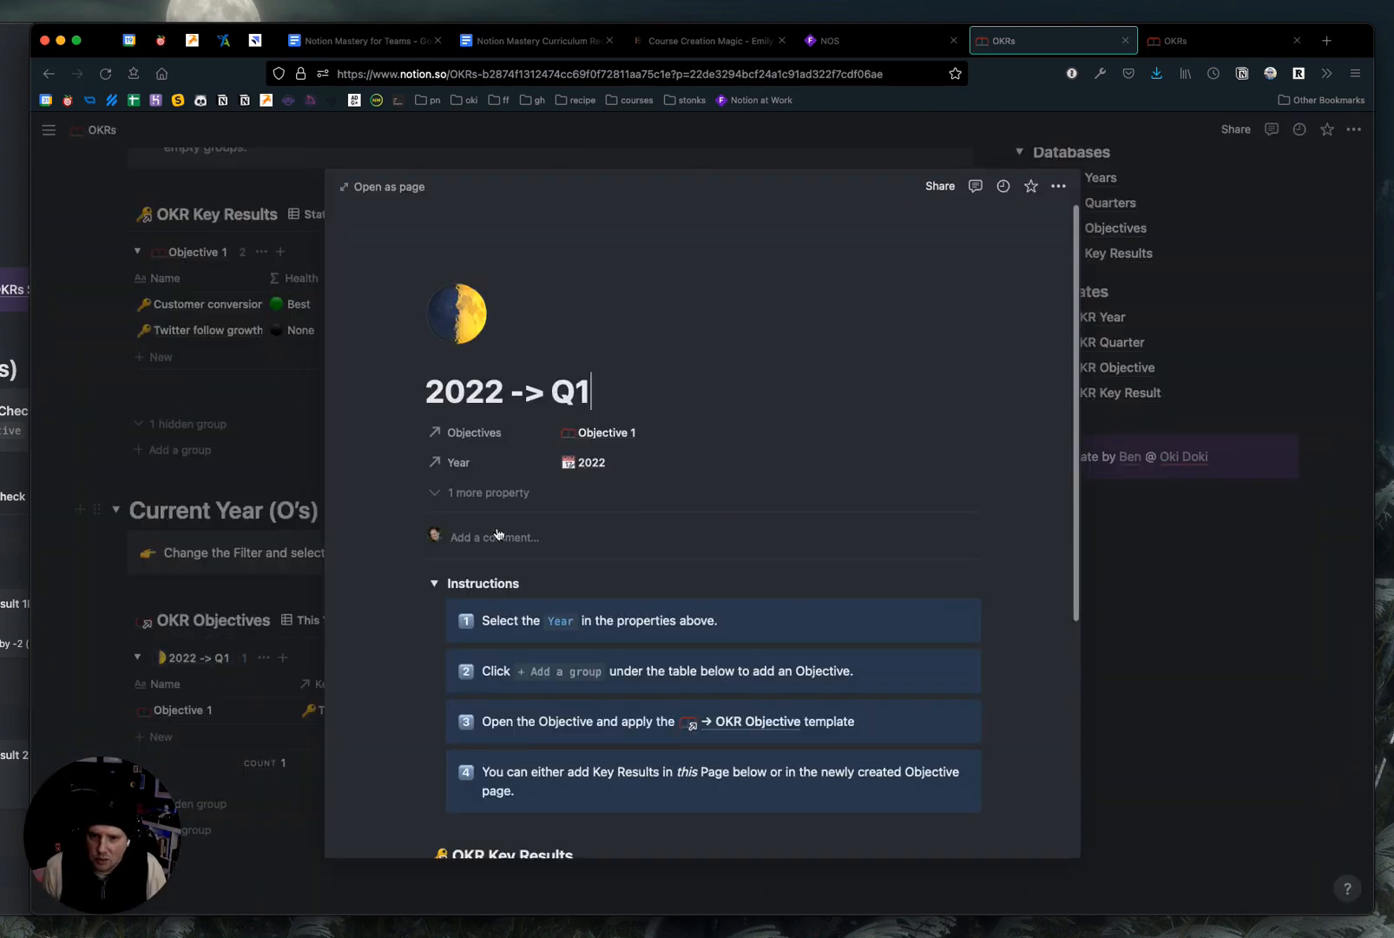
{"action": "left_click", "coordinate": [540, 393]}
{"action": "key", "text": "BackSpace"}
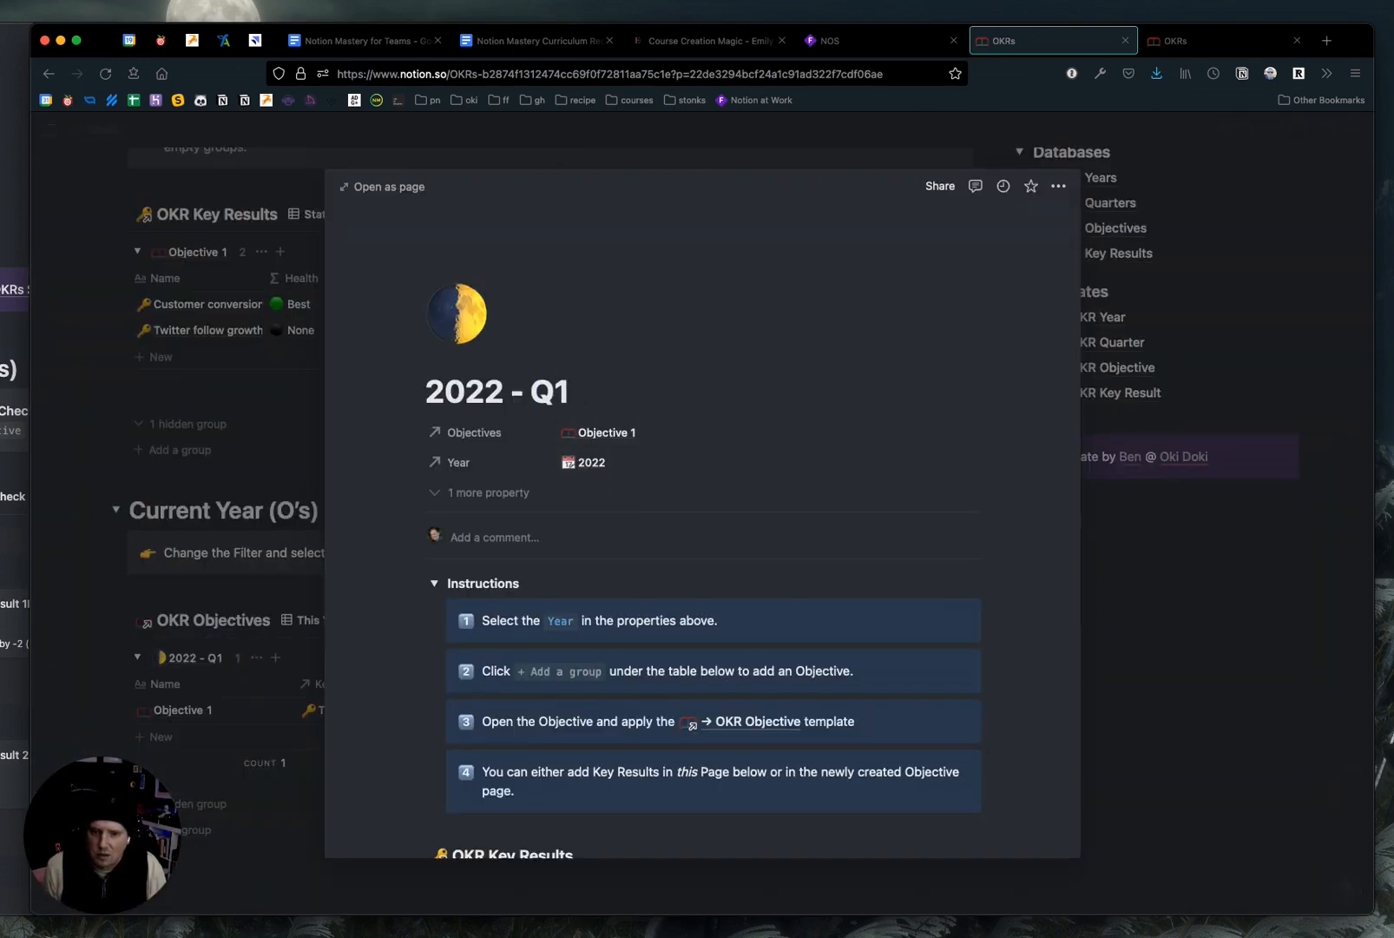
{"action": "type", "text": ">"}
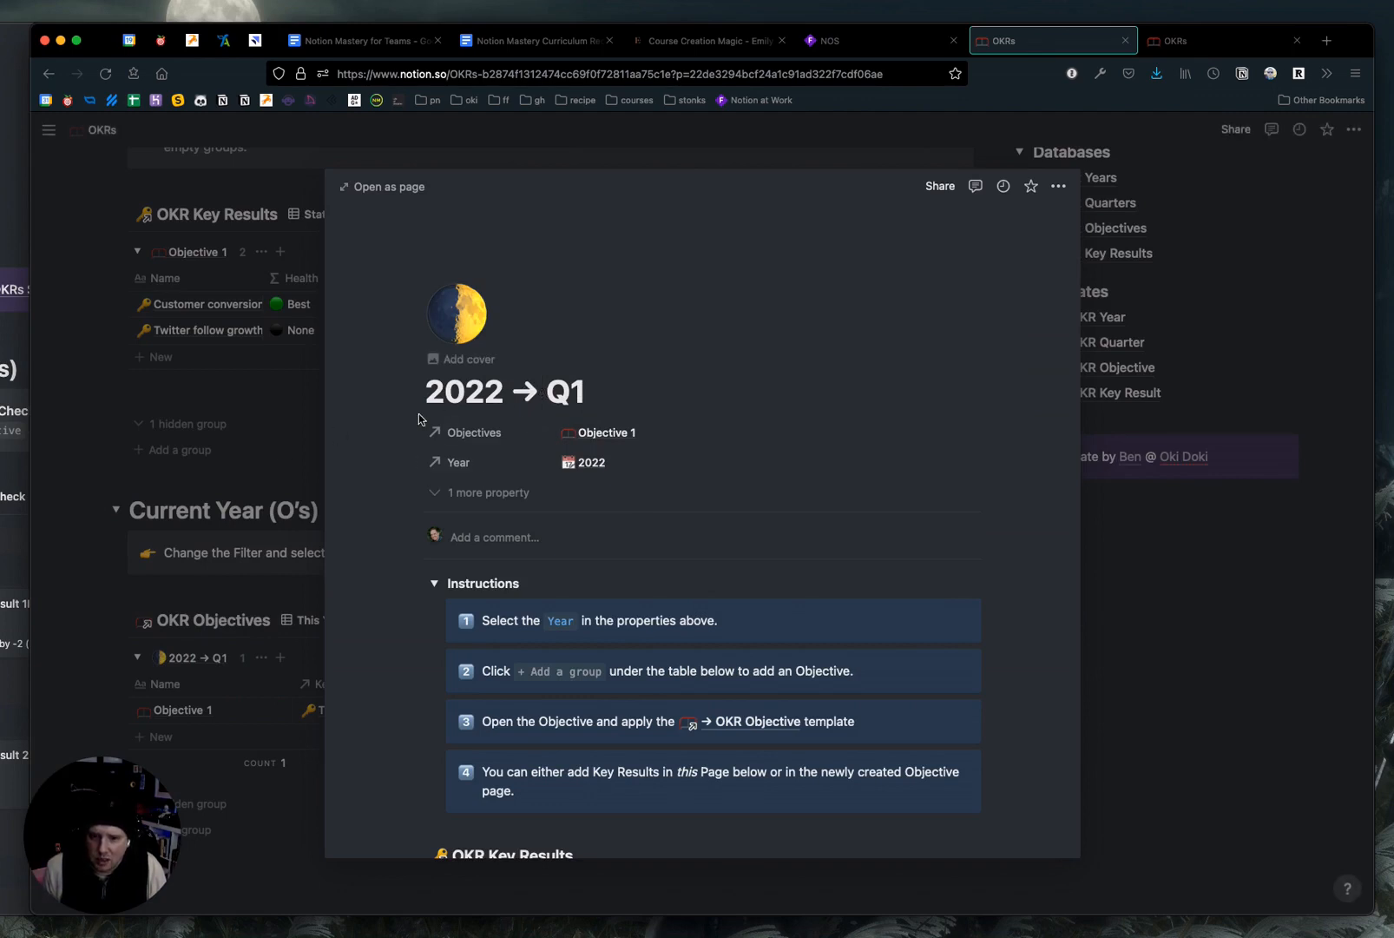
{"action": "left_click", "coordinate": [265, 414]}
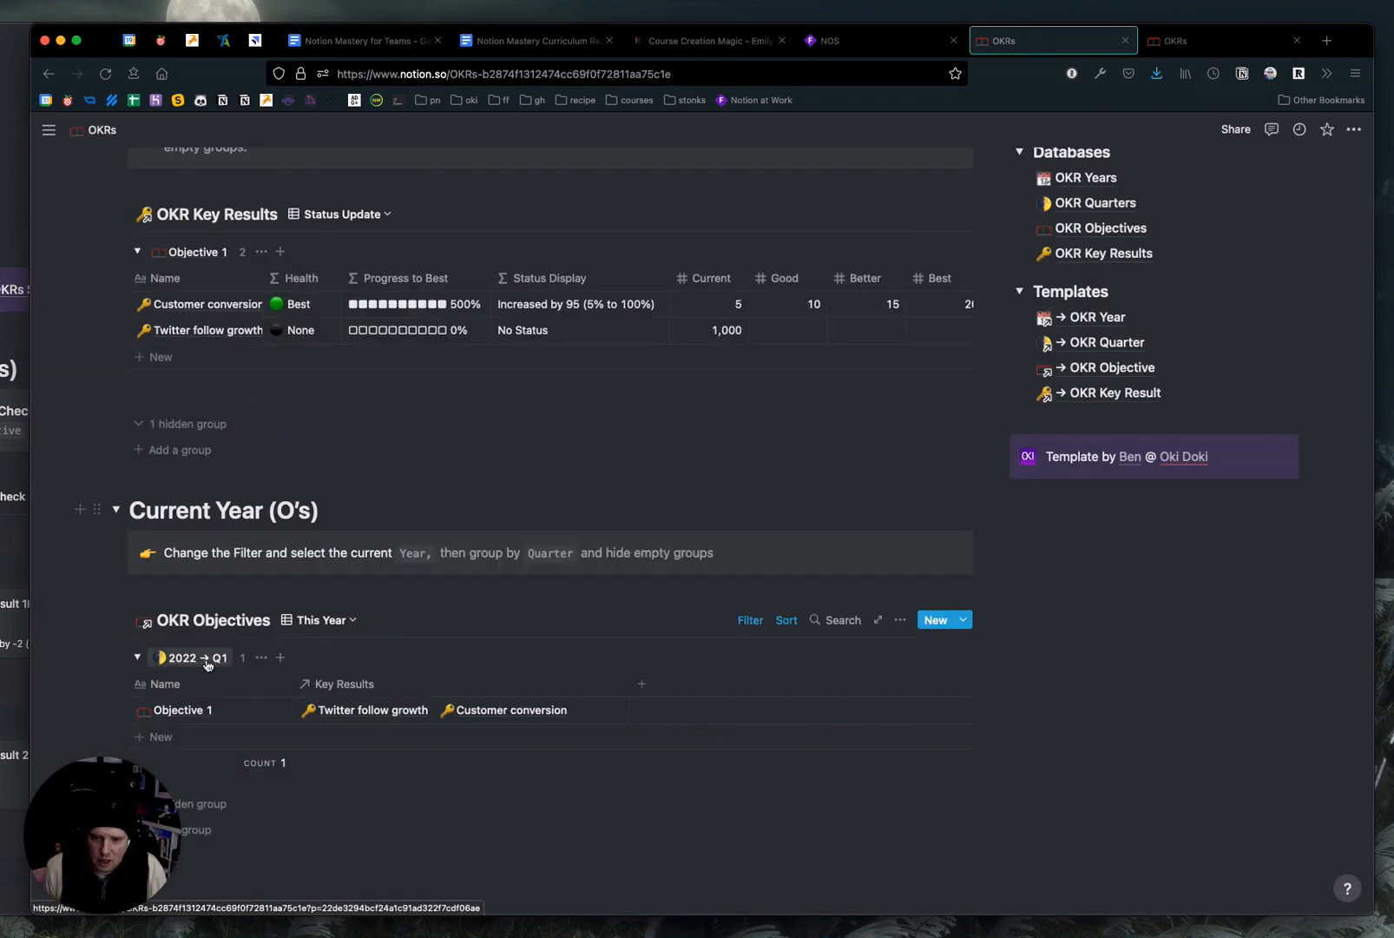
- Check the filter on OKR Objectives, view the All Years view and return to the This Year view
{"action": "left_click", "coordinate": [750, 620]}
{"action": "left_click", "coordinate": [405, 620]}
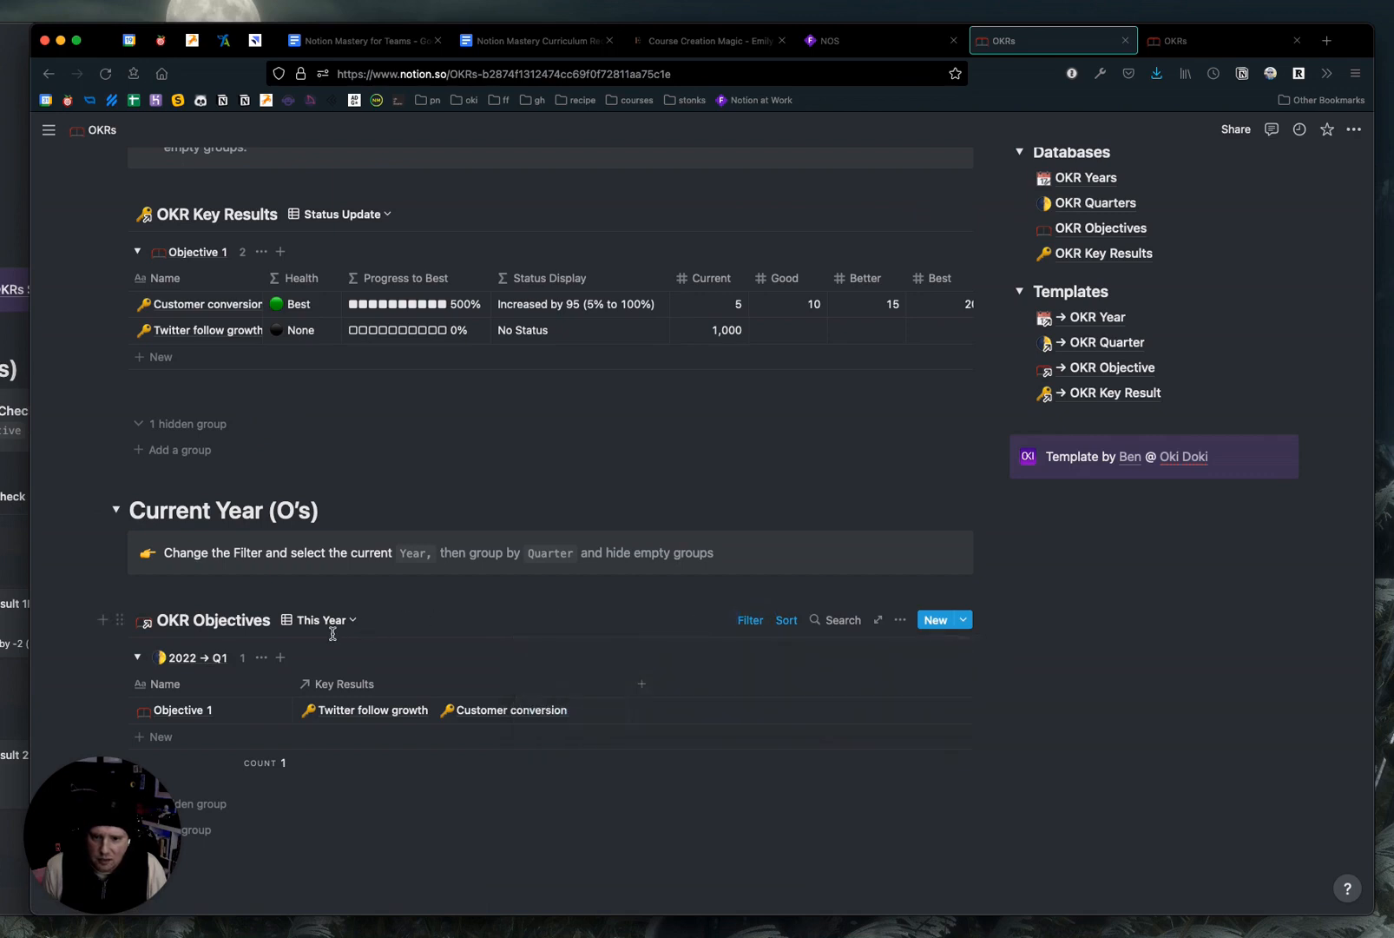
{"action": "left_click", "coordinate": [328, 622]}
{"action": "left_click", "coordinate": [333, 701]}
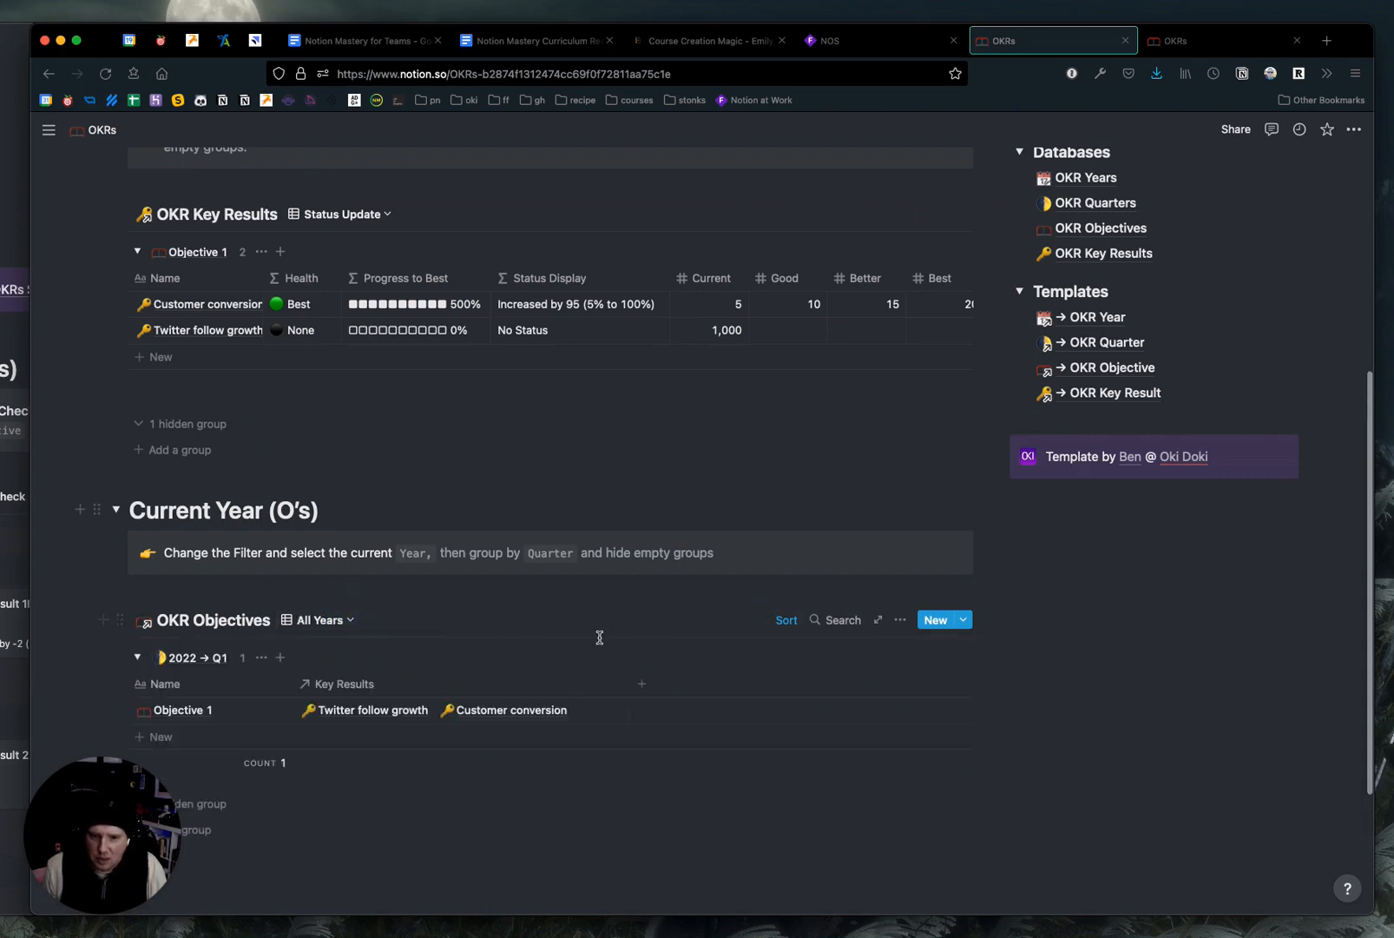
{"action": "left_click", "coordinate": [321, 620]}
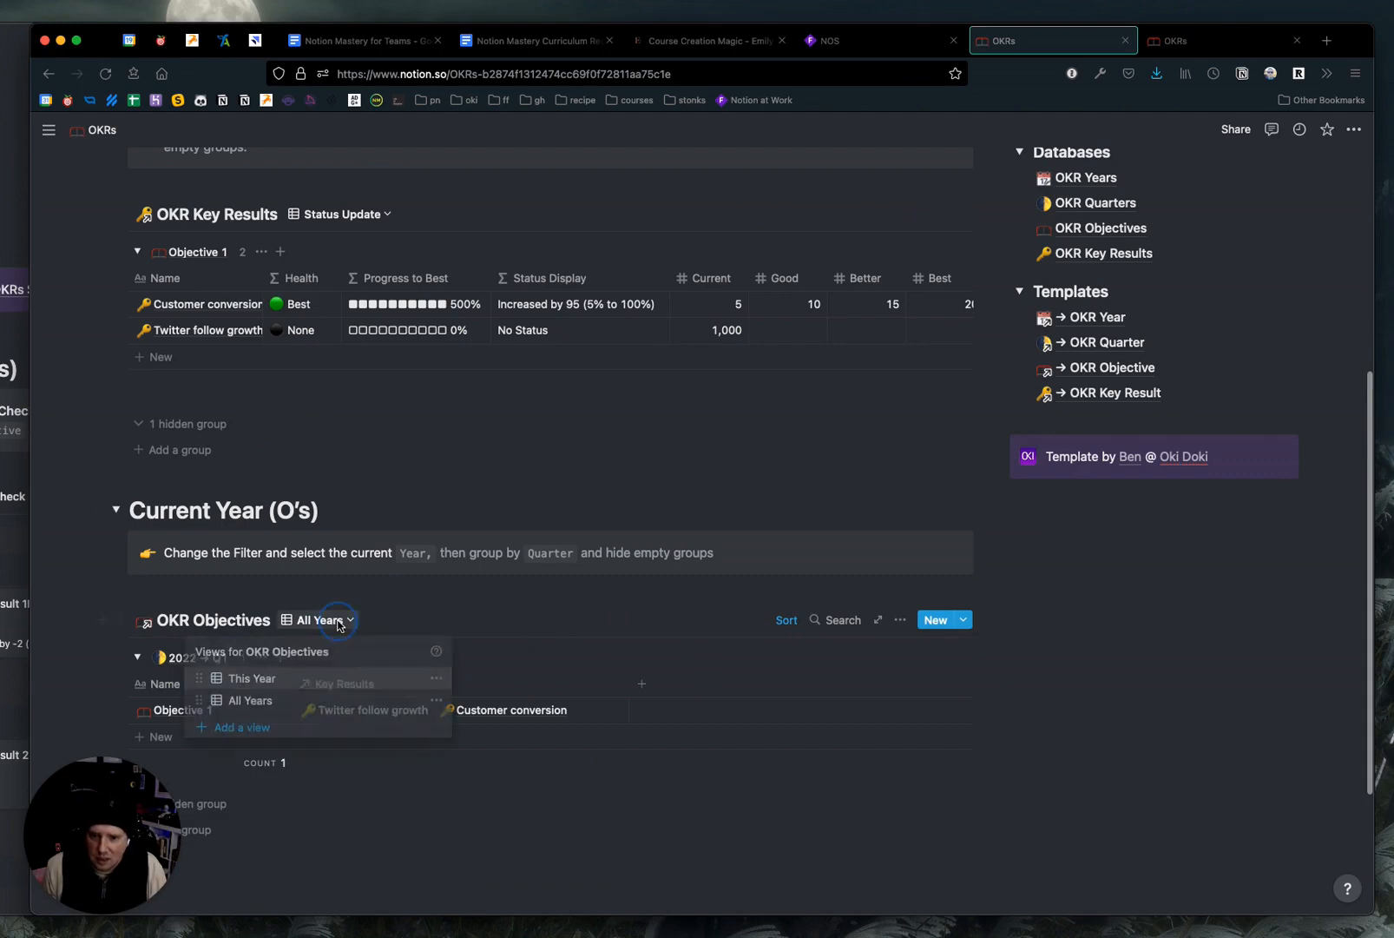
{"action": "left_click", "coordinate": [331, 677]}
- Widen the Name column of the Status Update table and set the Twitter follow growth targets to Good 1500, Better 2000 and Best 2500
{"action": "scroll", "coordinate": [411, 642], "scroll_direction": "up", "scroll_amount": 5}
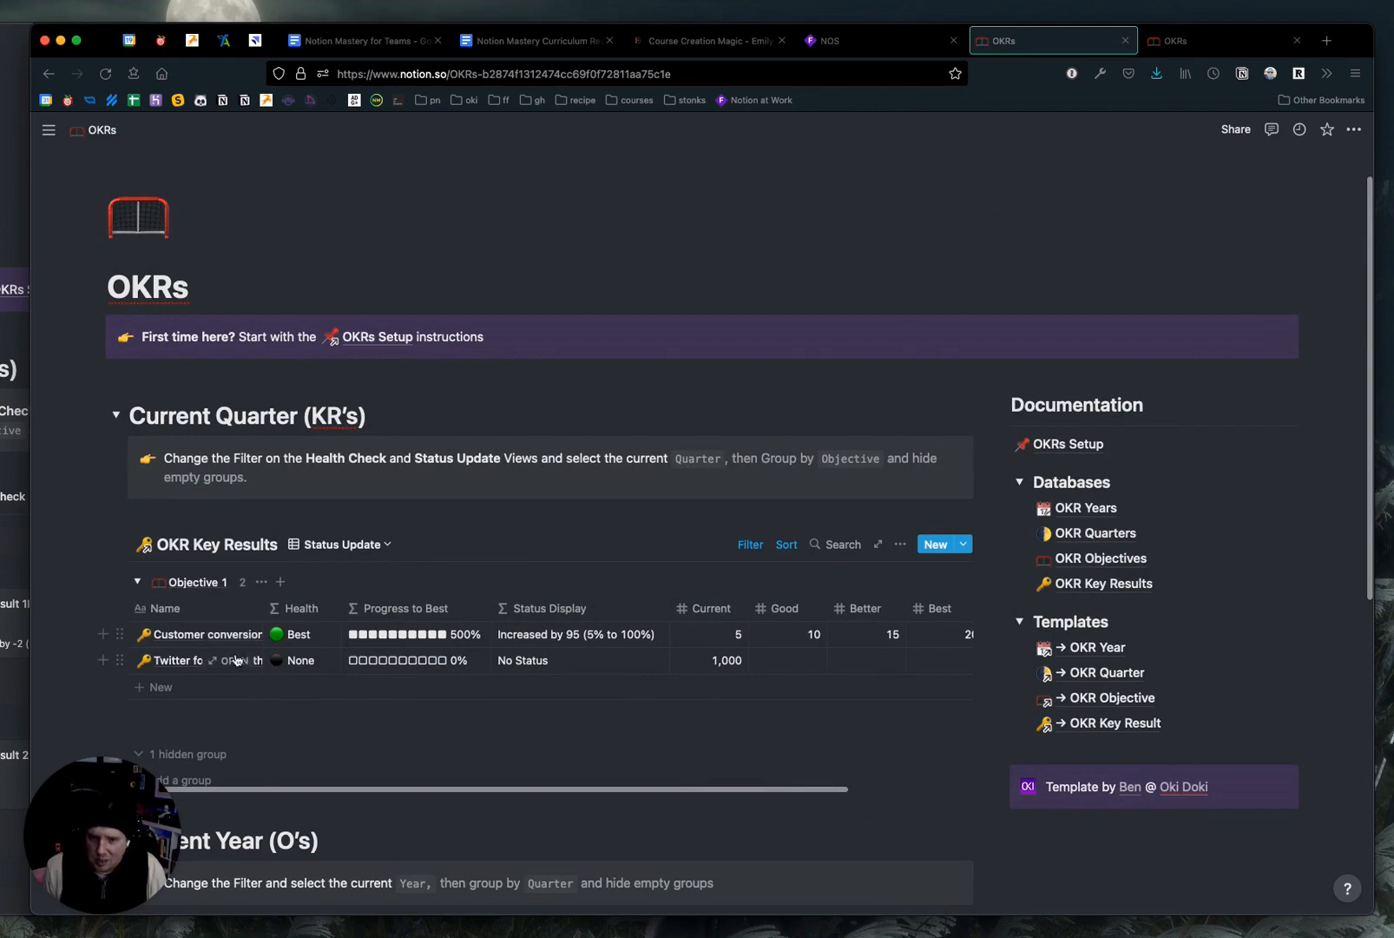
{"action": "mouse_move", "coordinate": [264, 627]}
{"action": "left_mouse_down"}
{"action": "mouse_move", "coordinate": [363, 627]}
{"action": "mouse_move", "coordinate": [295, 627]}
{"action": "left_mouse_up"}
{"action": "scroll", "coordinate": [457, 631], "scroll_direction": "right", "scroll_amount": 3}
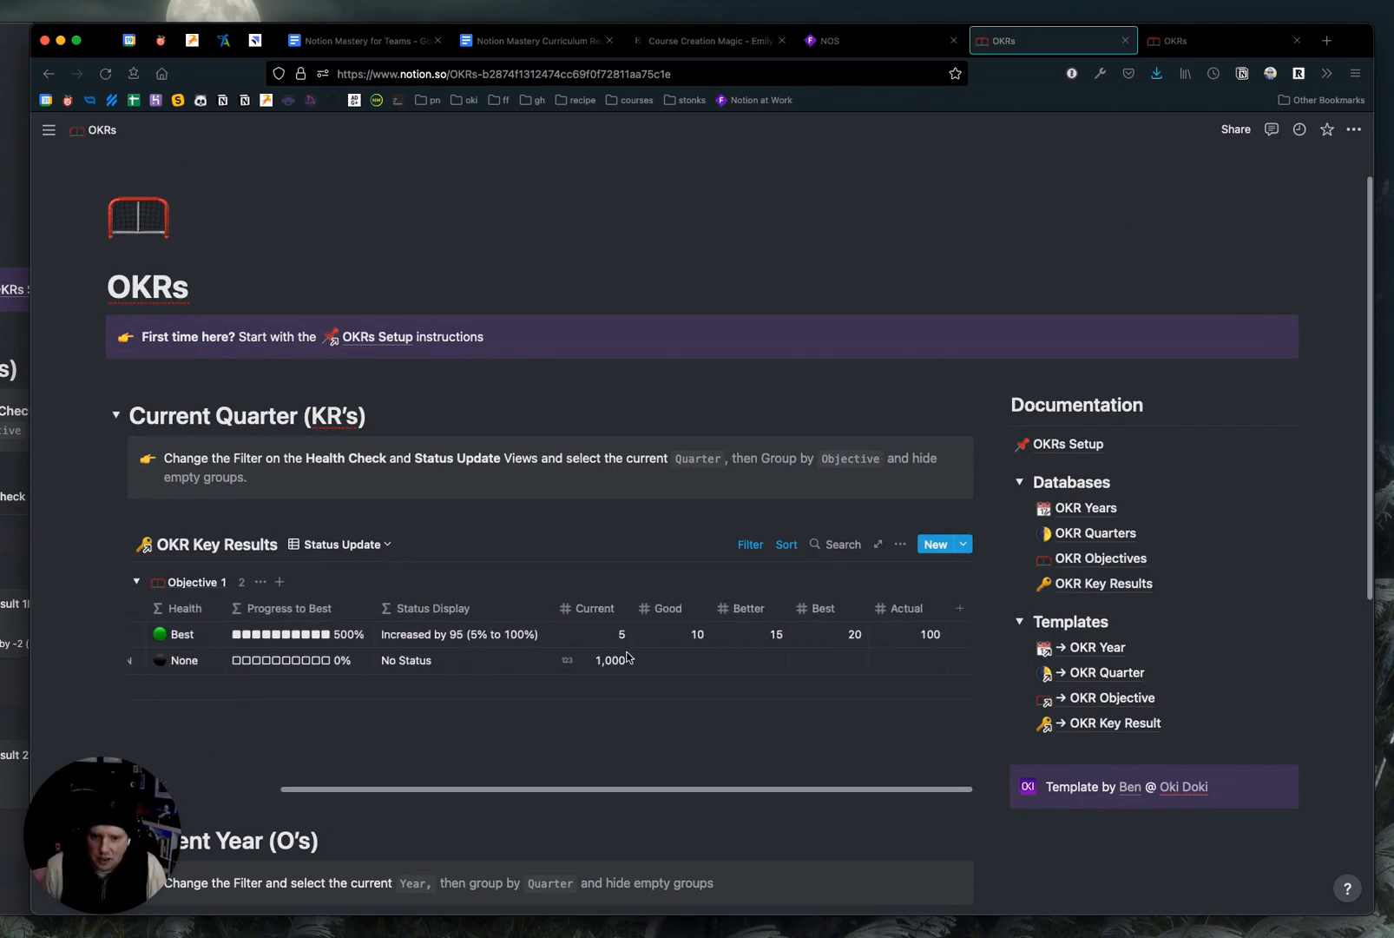
{"action": "left_click", "coordinate": [668, 662]}
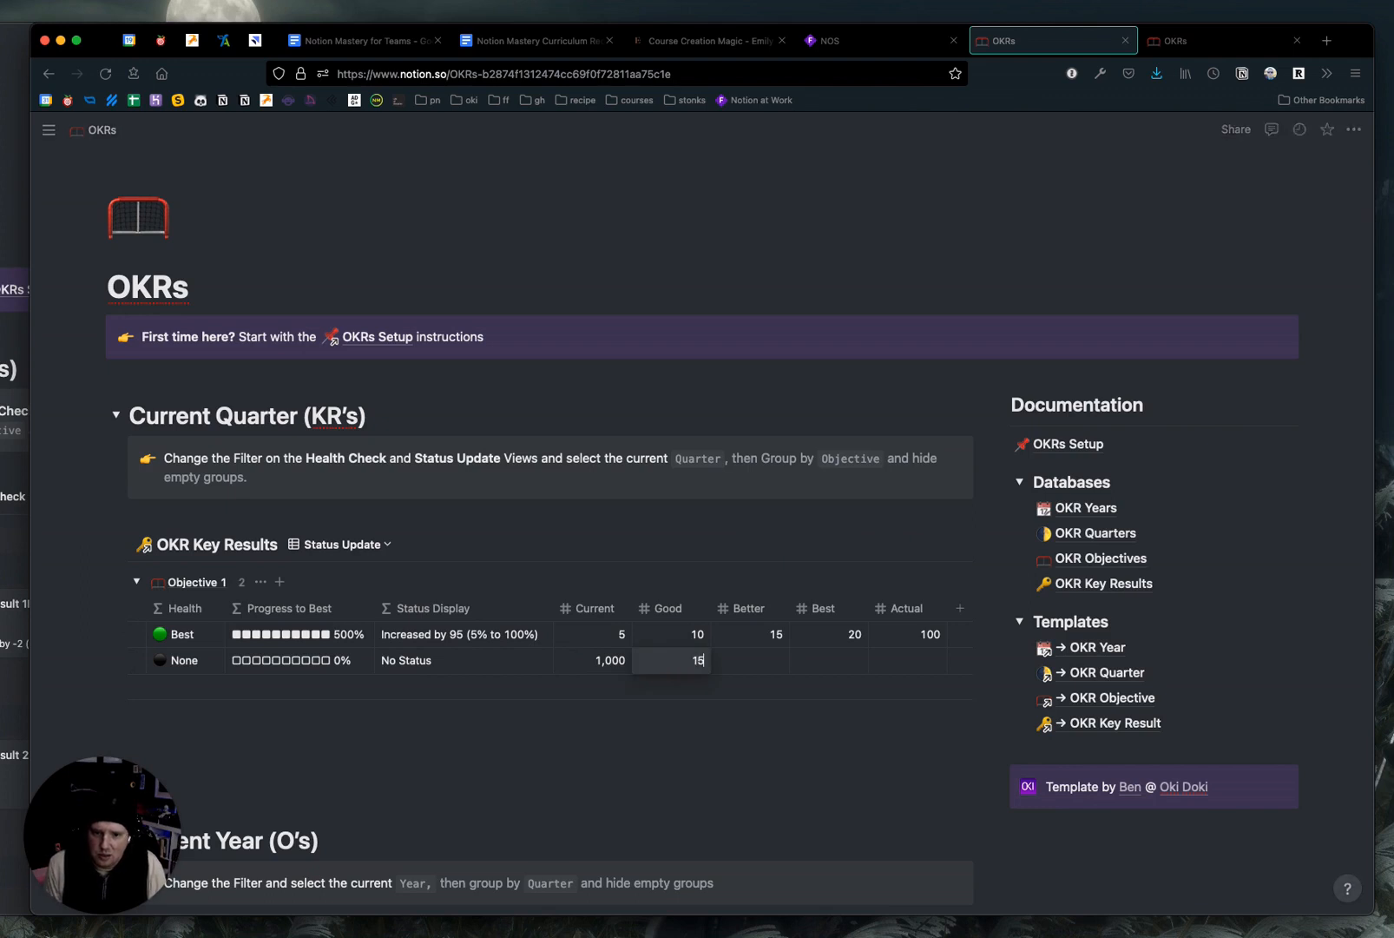
{"action": "type", "text": "1500"}
{"action": "key", "text": "Tab"}
{"action": "type", "text": "2000"}
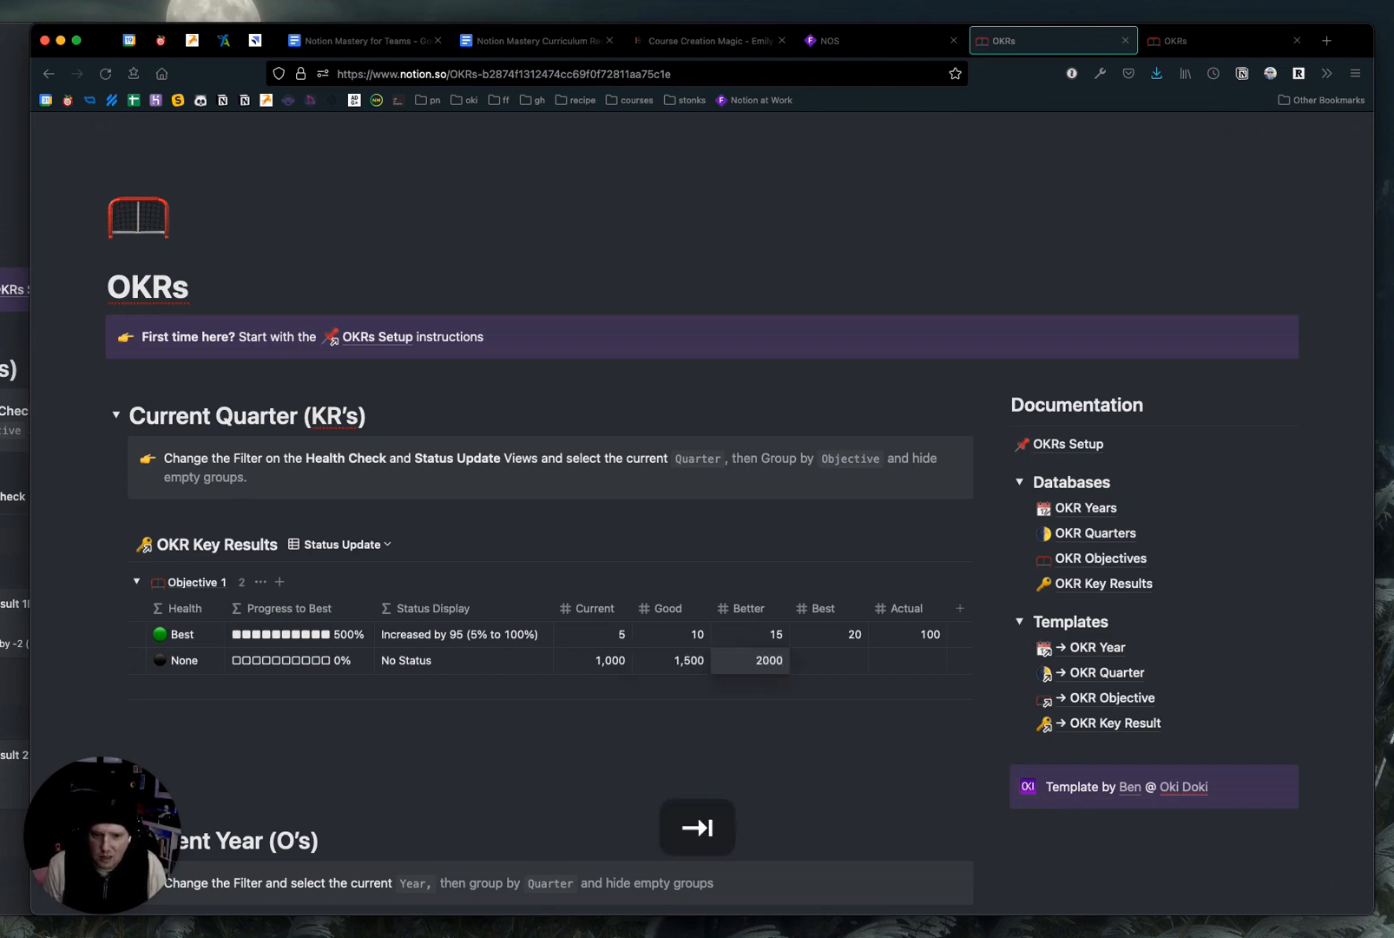
{"action": "key", "text": "Tab"}
{"action": "type", "text": "2500"}
{"action": "key", "text": "Tab"}
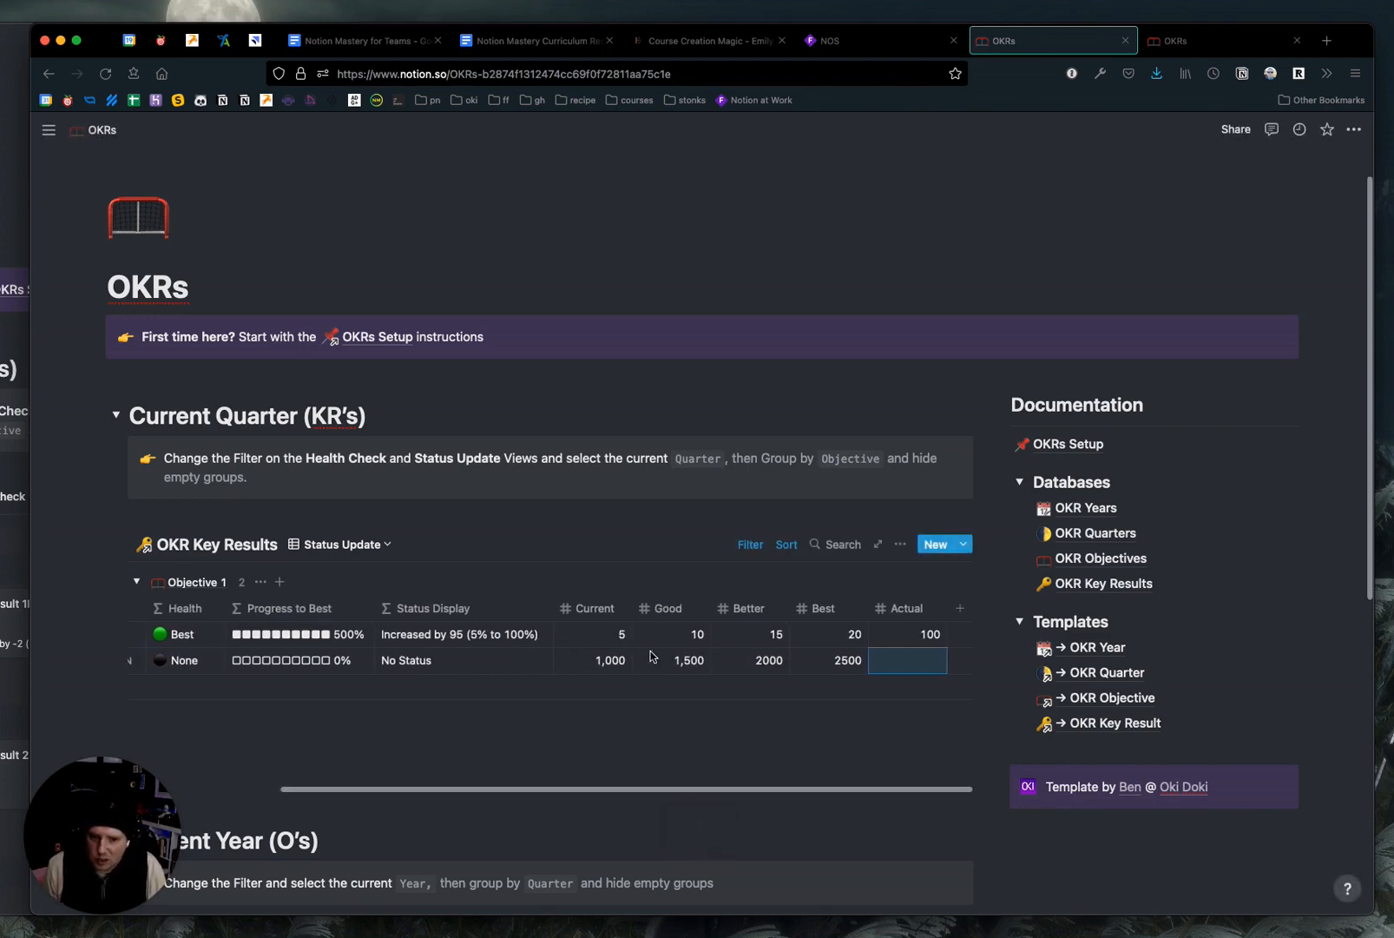
- Review the key result rows in the Status Update table, then display OKR Key Results in the Health Check view
{"action": "scroll", "coordinate": [347, 655], "scroll_direction": "left", "scroll_amount": 5}
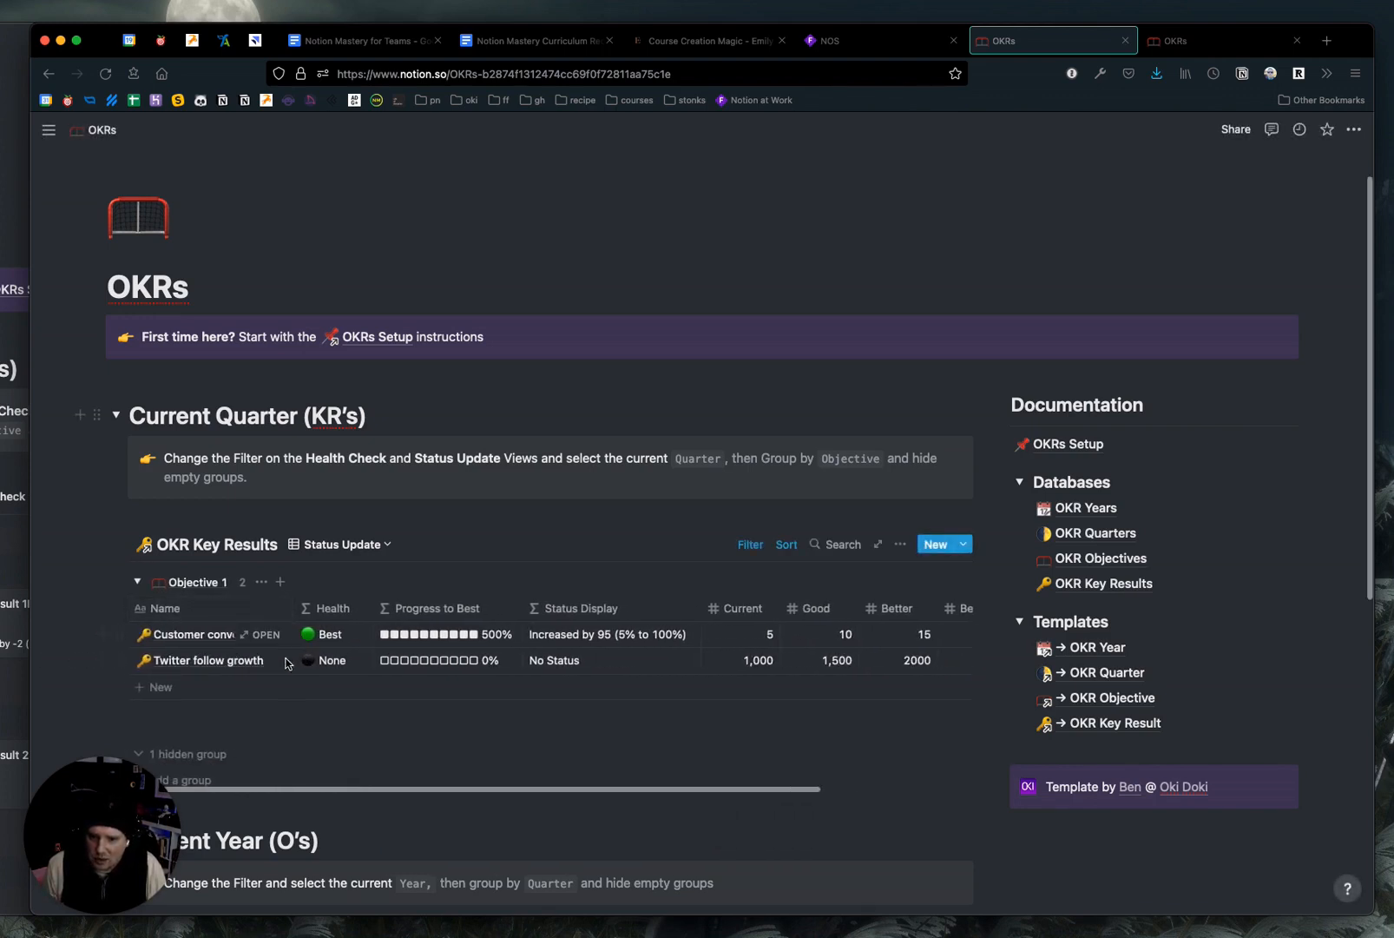
{"action": "scroll", "coordinate": [841, 667], "scroll_direction": "right", "scroll_amount": 5}
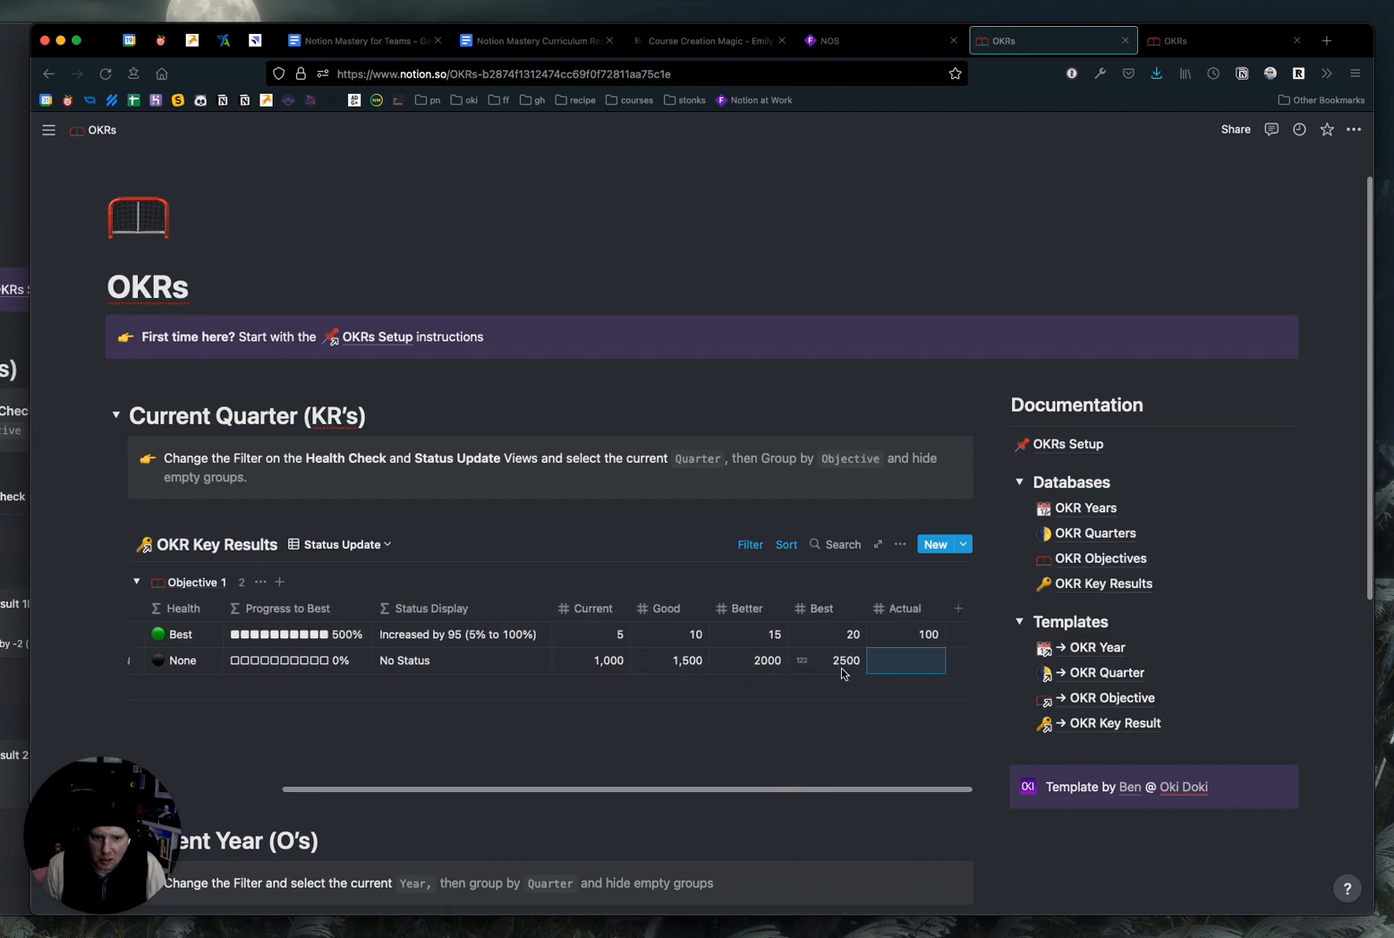
{"action": "scroll", "coordinate": [319, 625], "scroll_direction": "left", "scroll_amount": 5}
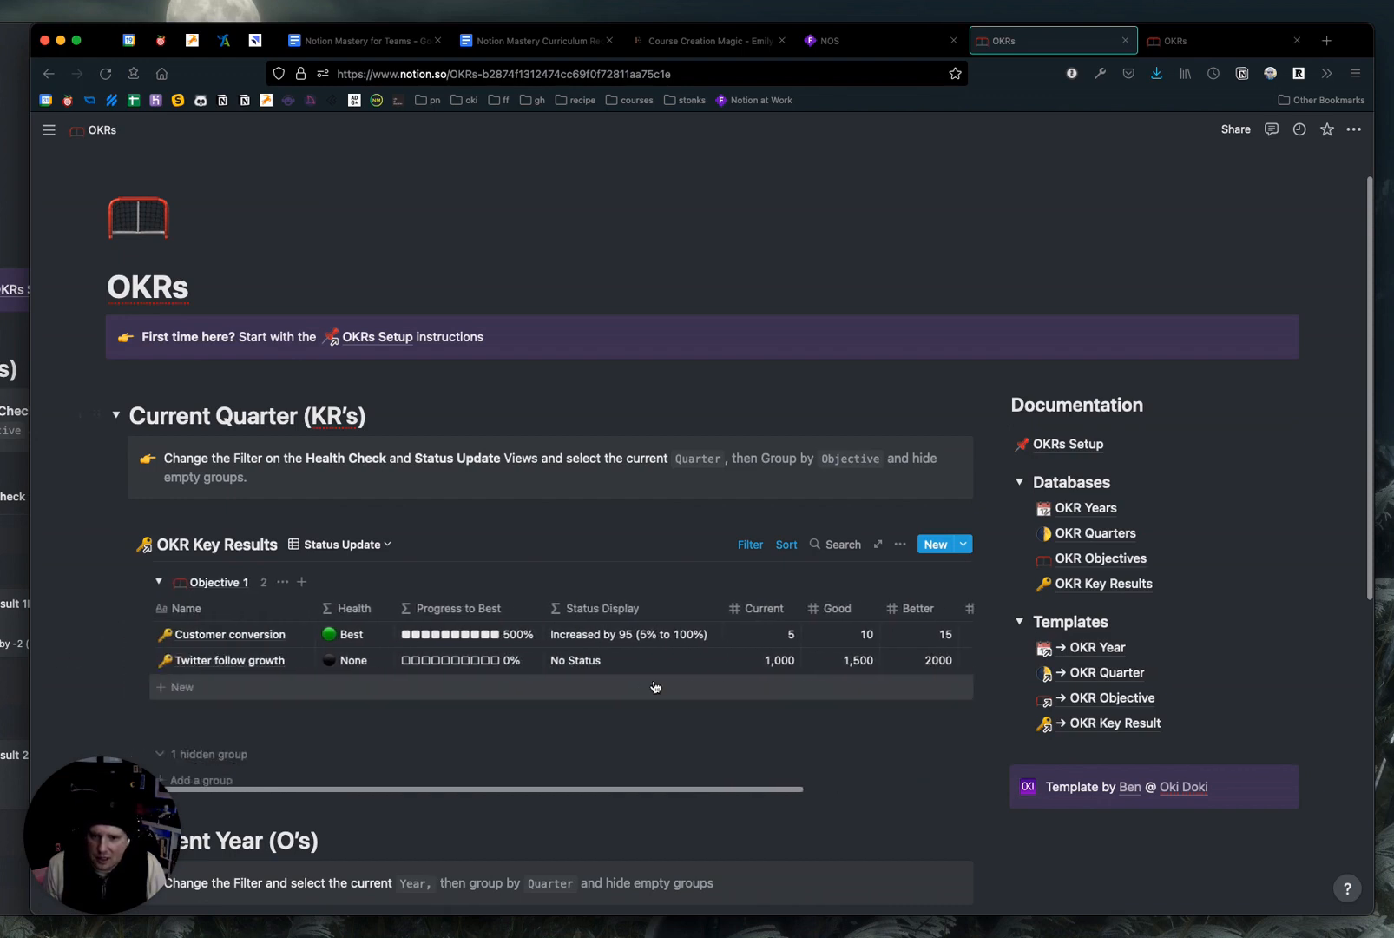
{"action": "left_click", "coordinate": [366, 544]}
{"action": "left_click", "coordinate": [276, 602]}
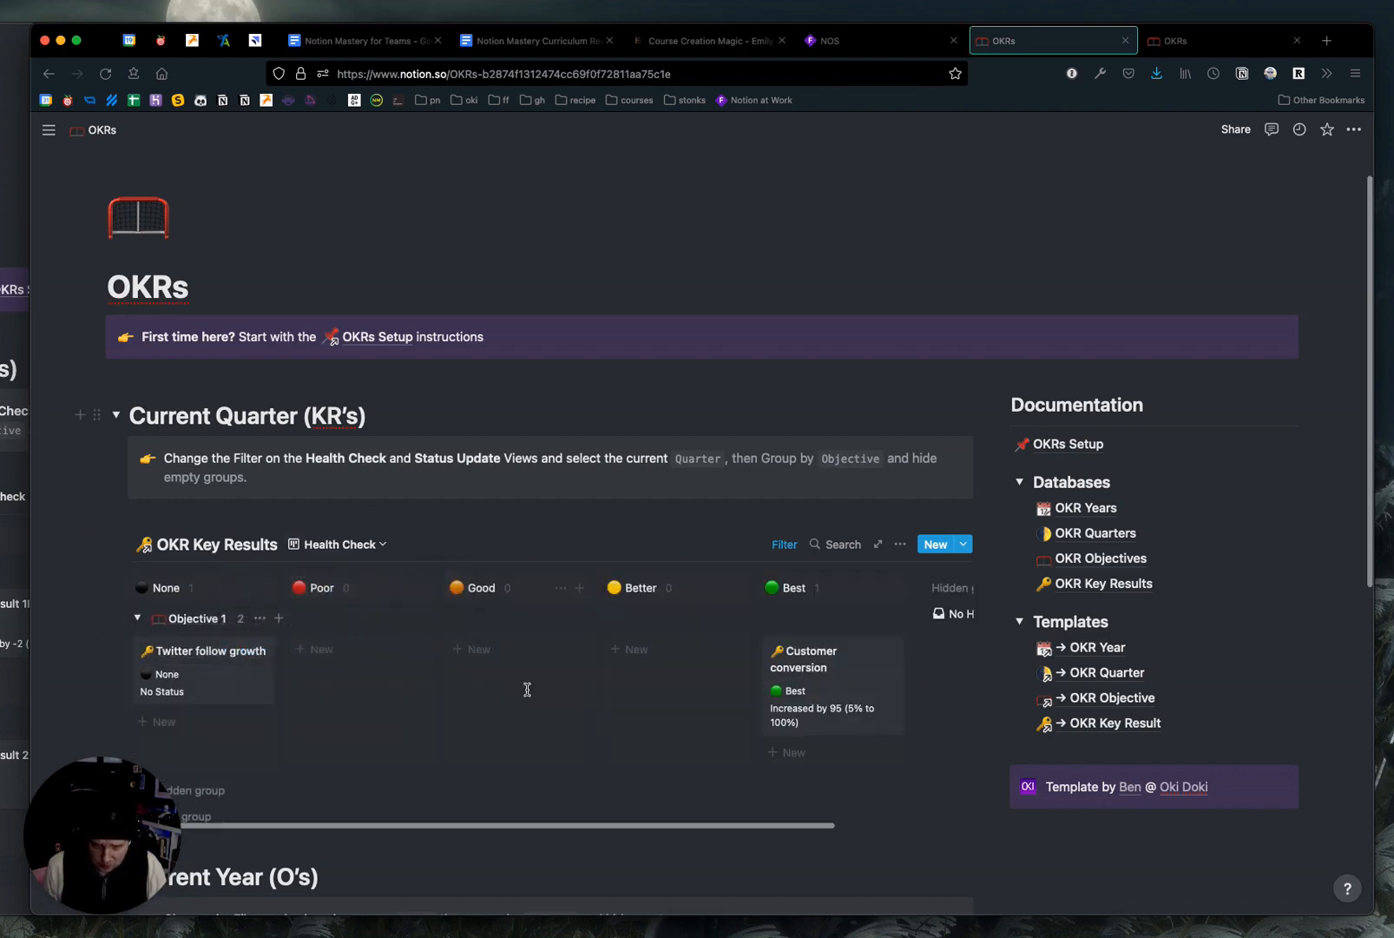
- Open the Twitter follow growth key result from the Health Check board, set its Actual value to 2,200 and close the page
{"action": "scroll", "coordinate": [470, 660], "scroll_direction": "down", "scroll_amount": 3}
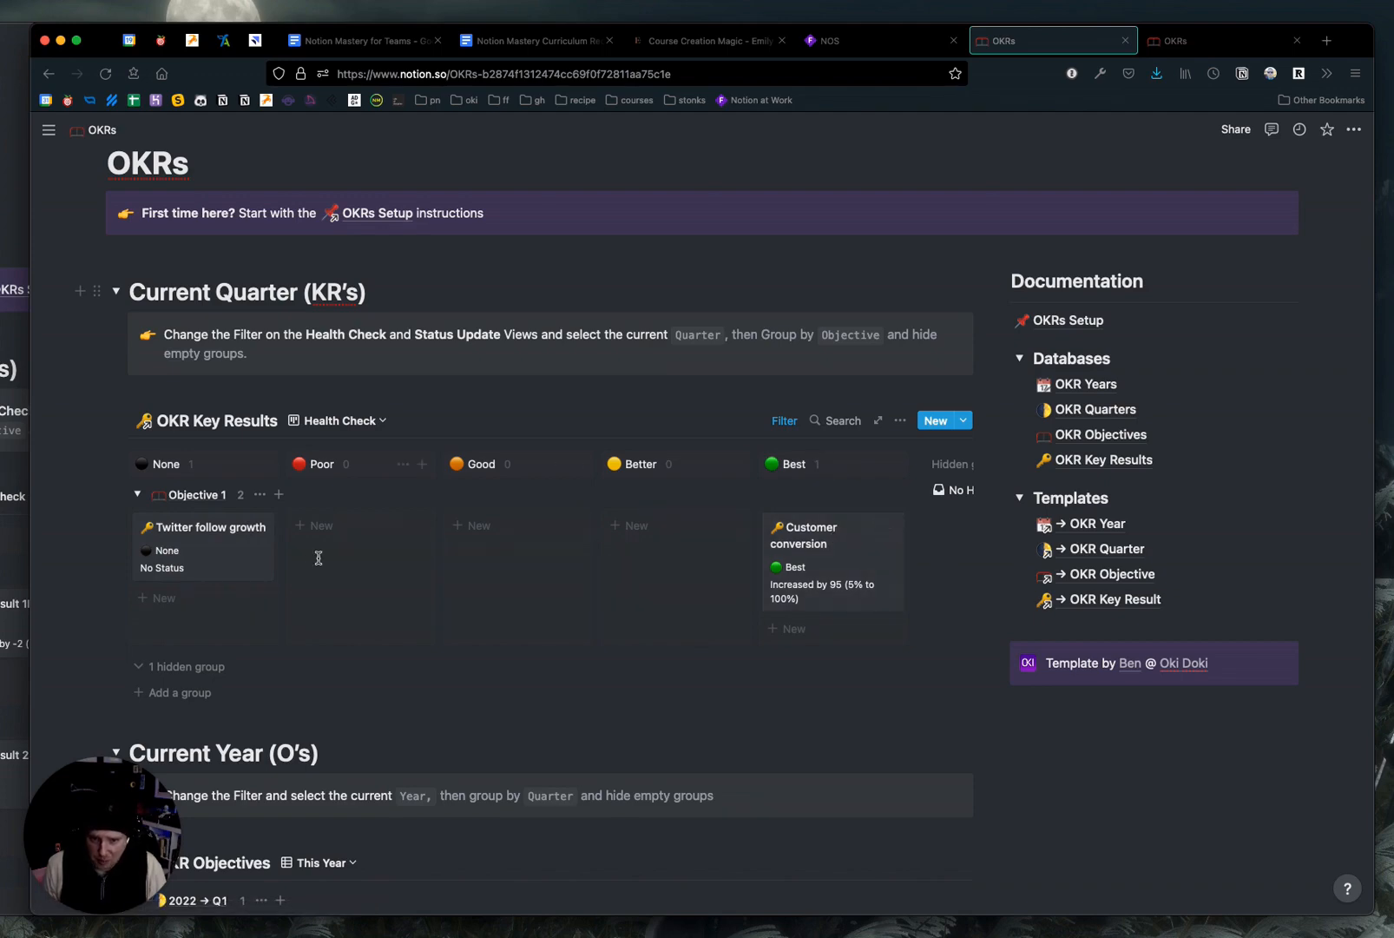
{"action": "left_click", "coordinate": [222, 545]}
{"action": "scroll", "coordinate": [616, 625], "scroll_direction": "down", "scroll_amount": 3}
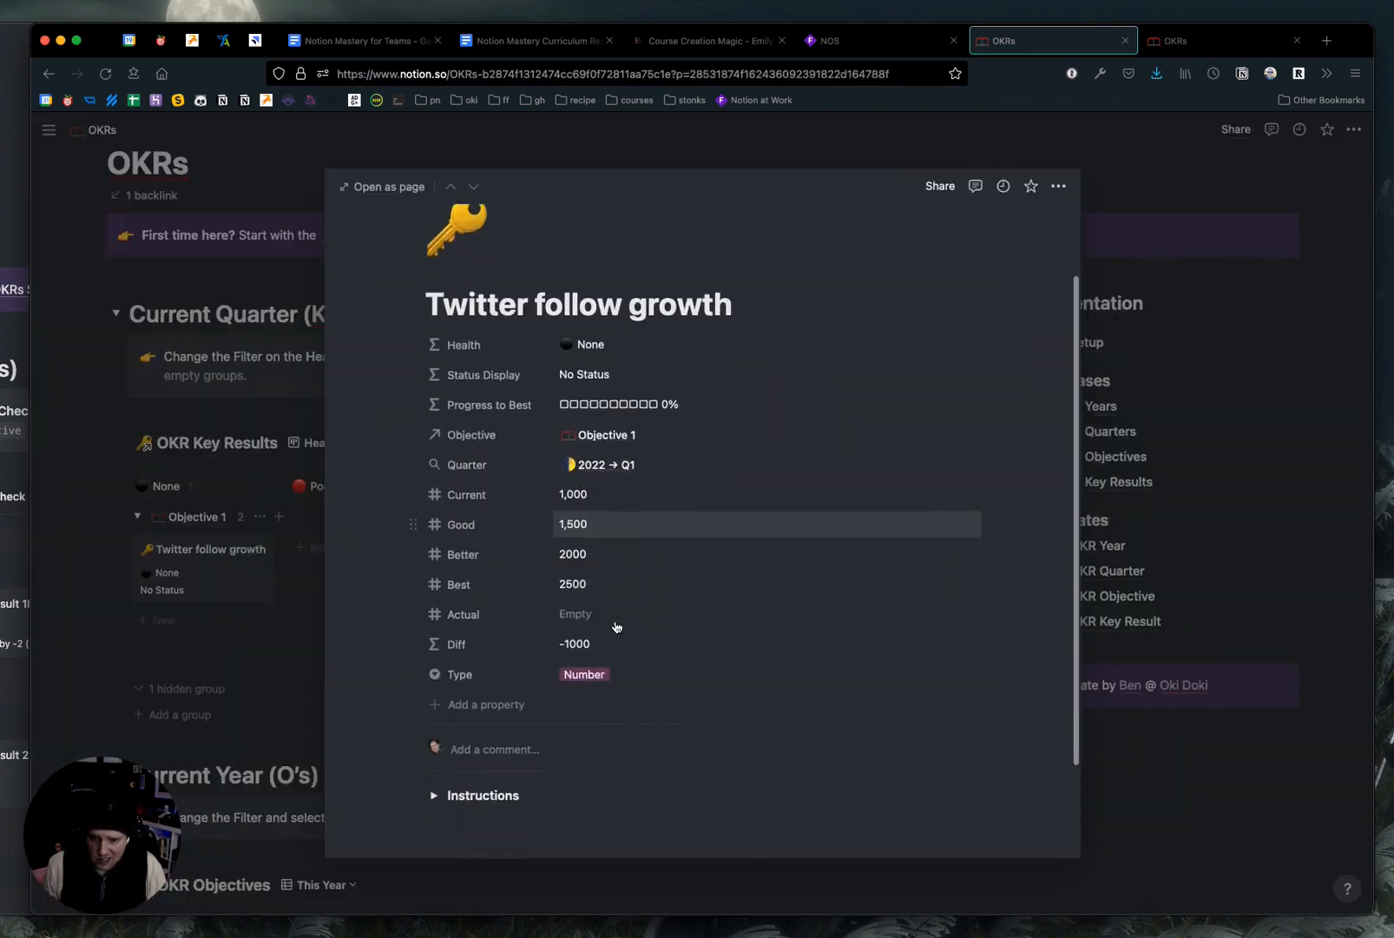
{"action": "left_click", "coordinate": [604, 556]}
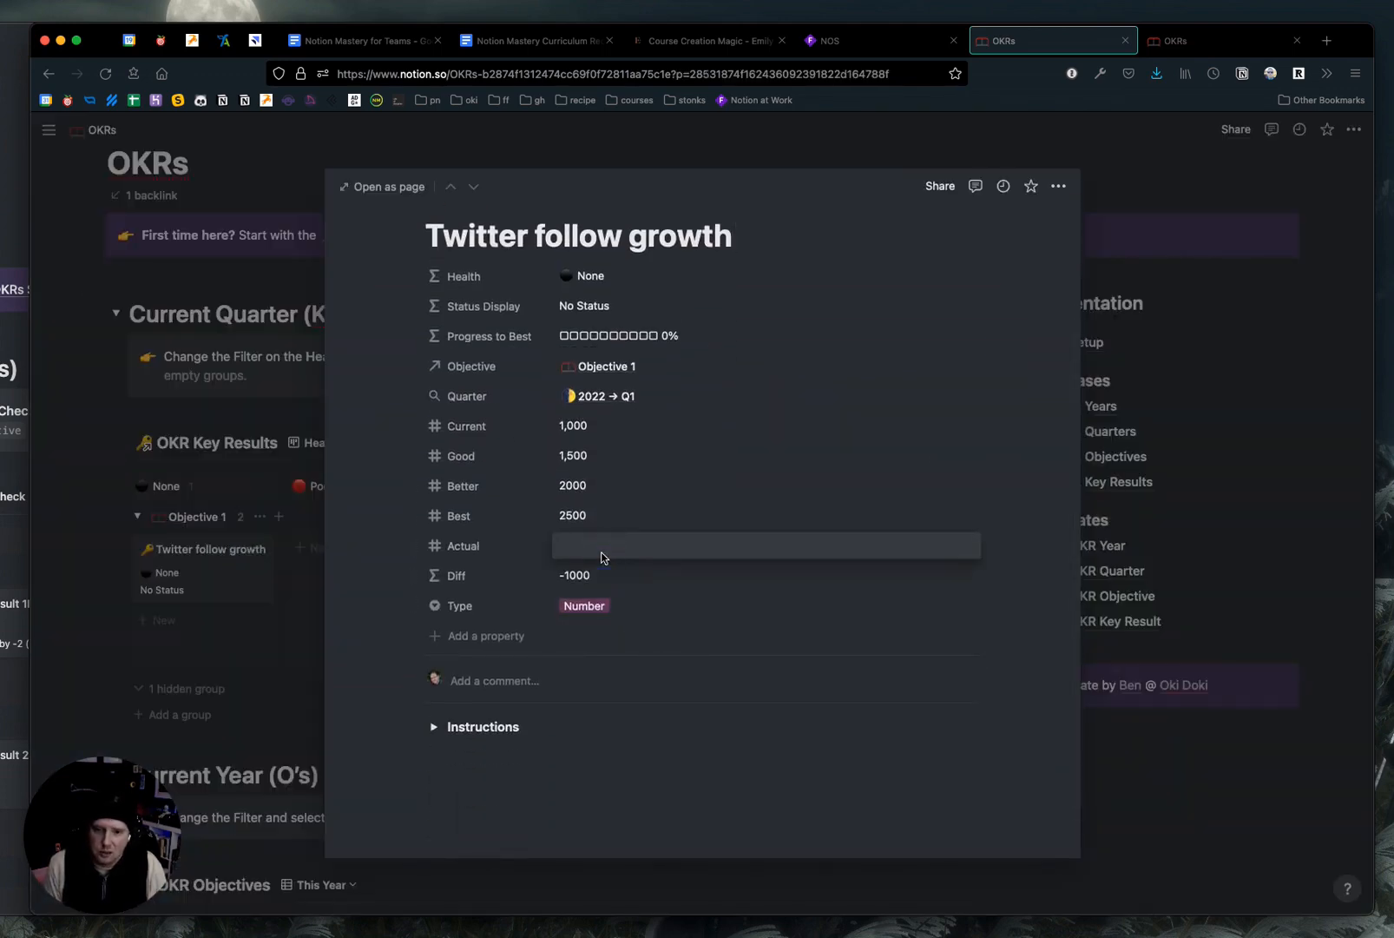
{"action": "type", "text": "2,20"}
{"action": "type", "text": "00"}
{"action": "key", "text": "Return"}
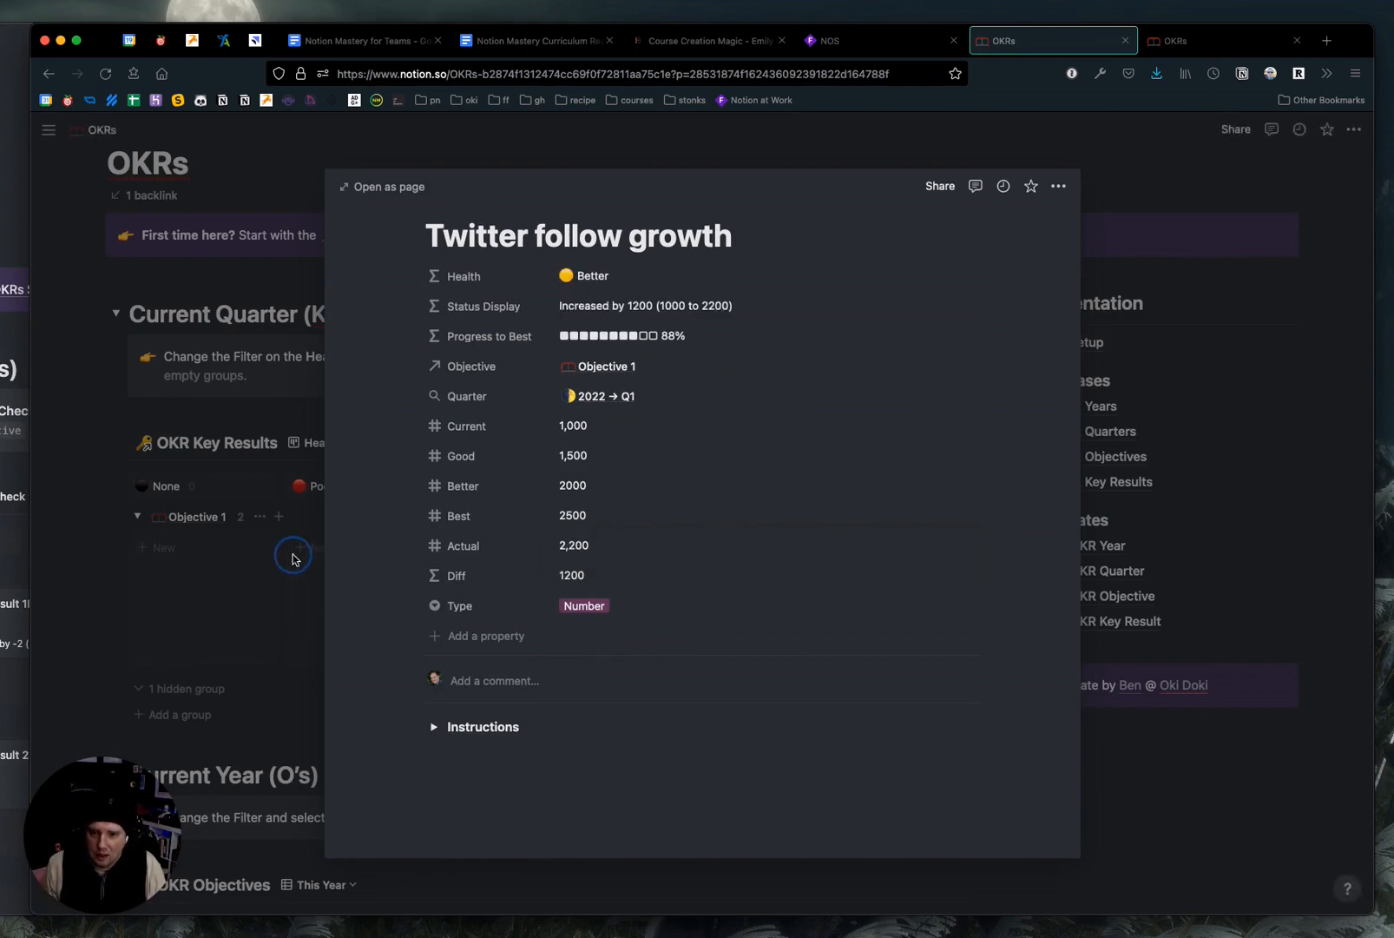
{"action": "left_click", "coordinate": [278, 444]}
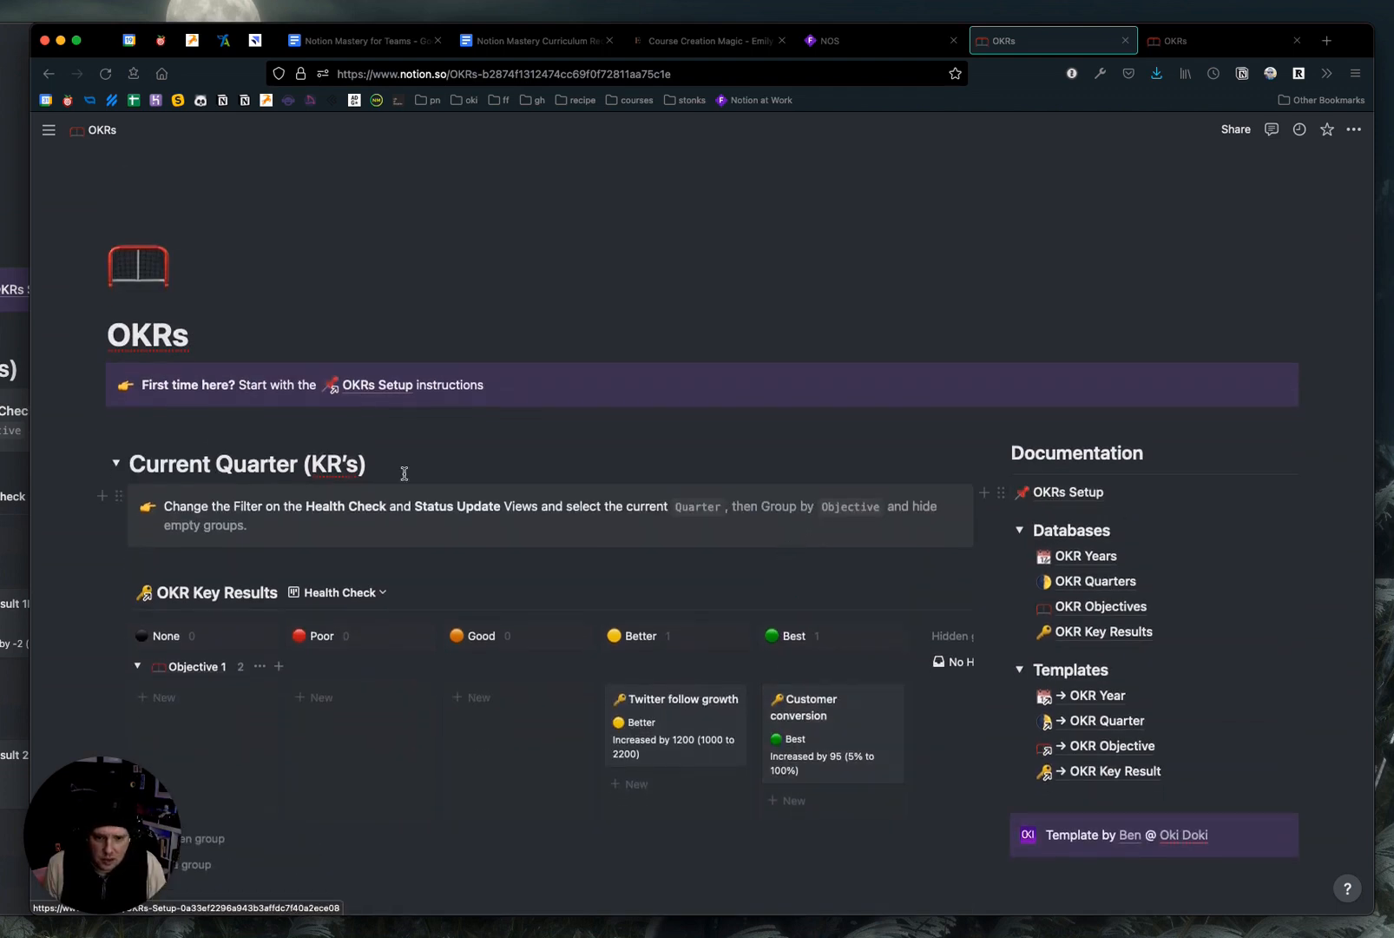
{"action": "triple_click", "coordinate": [198, 458]}
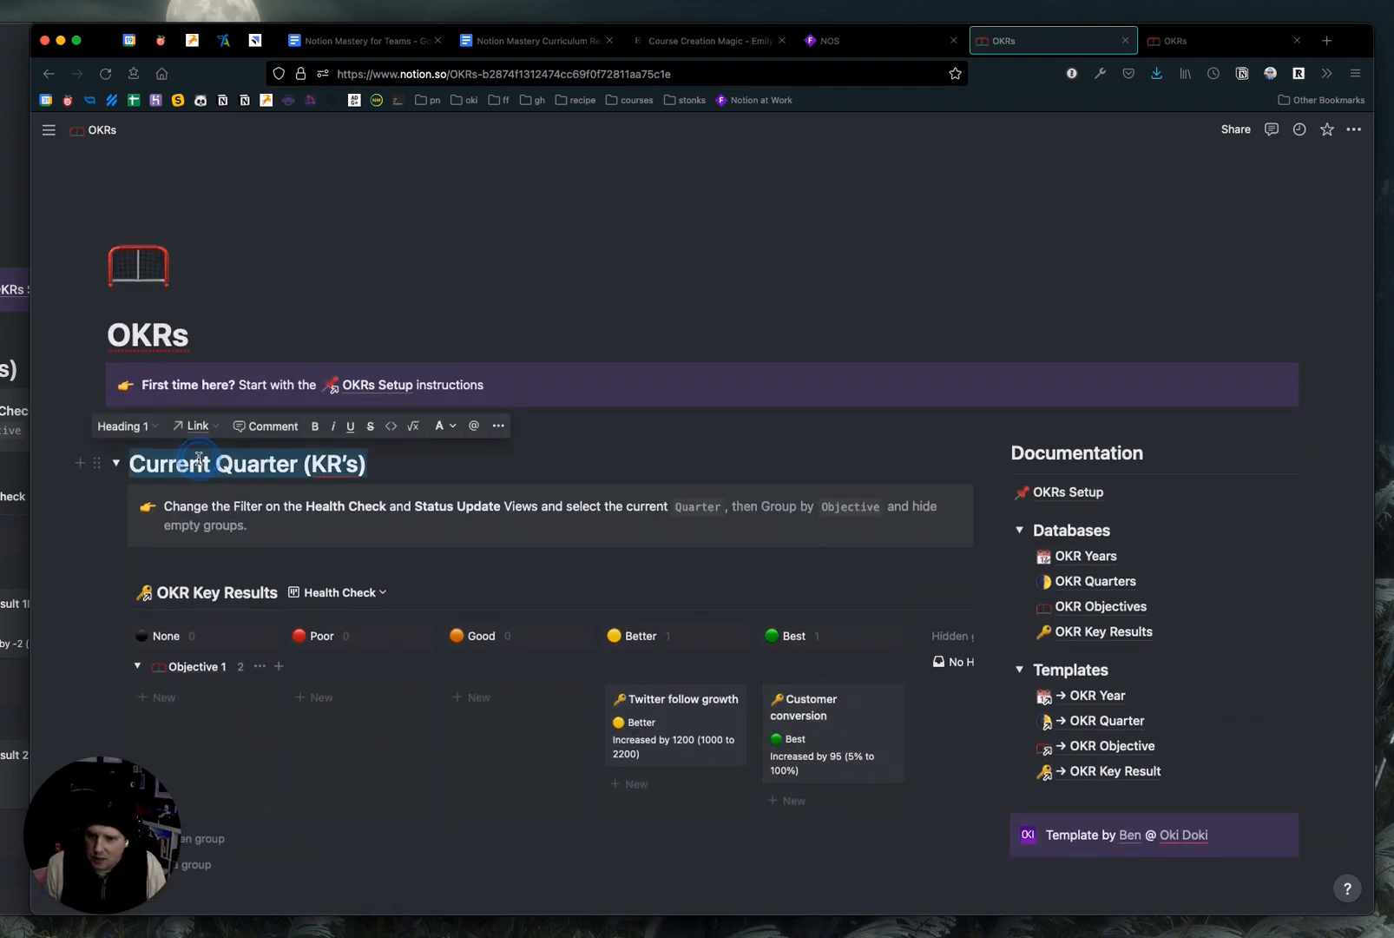
{"action": "left_click", "coordinate": [375, 459]}
{"action": "scroll", "coordinate": [482, 460], "scroll_direction": "down", "scroll_amount": 1}
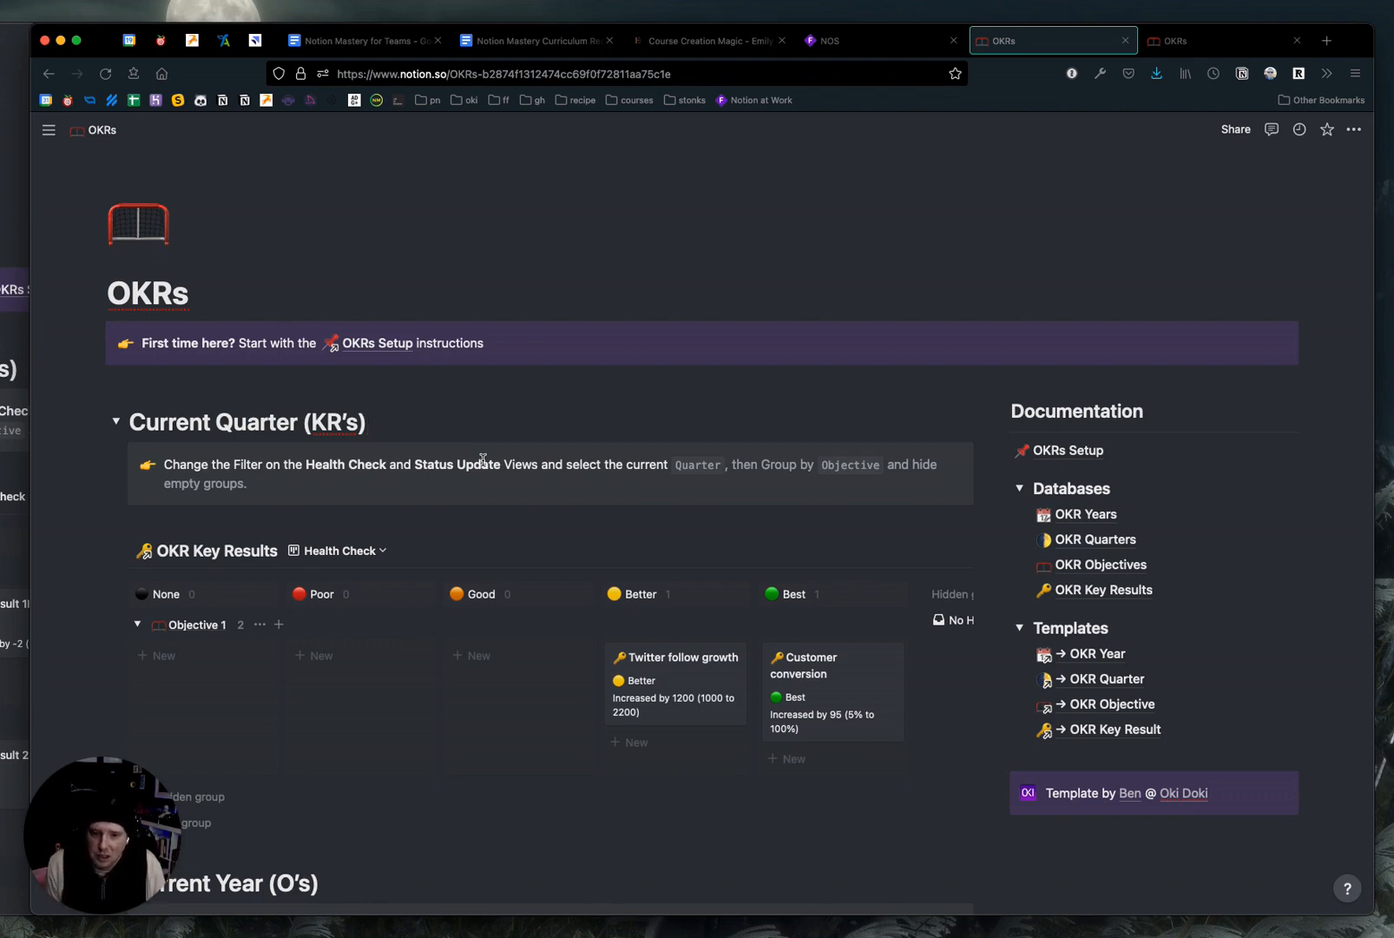
{"action": "scroll", "coordinate": [499, 464], "scroll_direction": "down", "scroll_amount": 5}
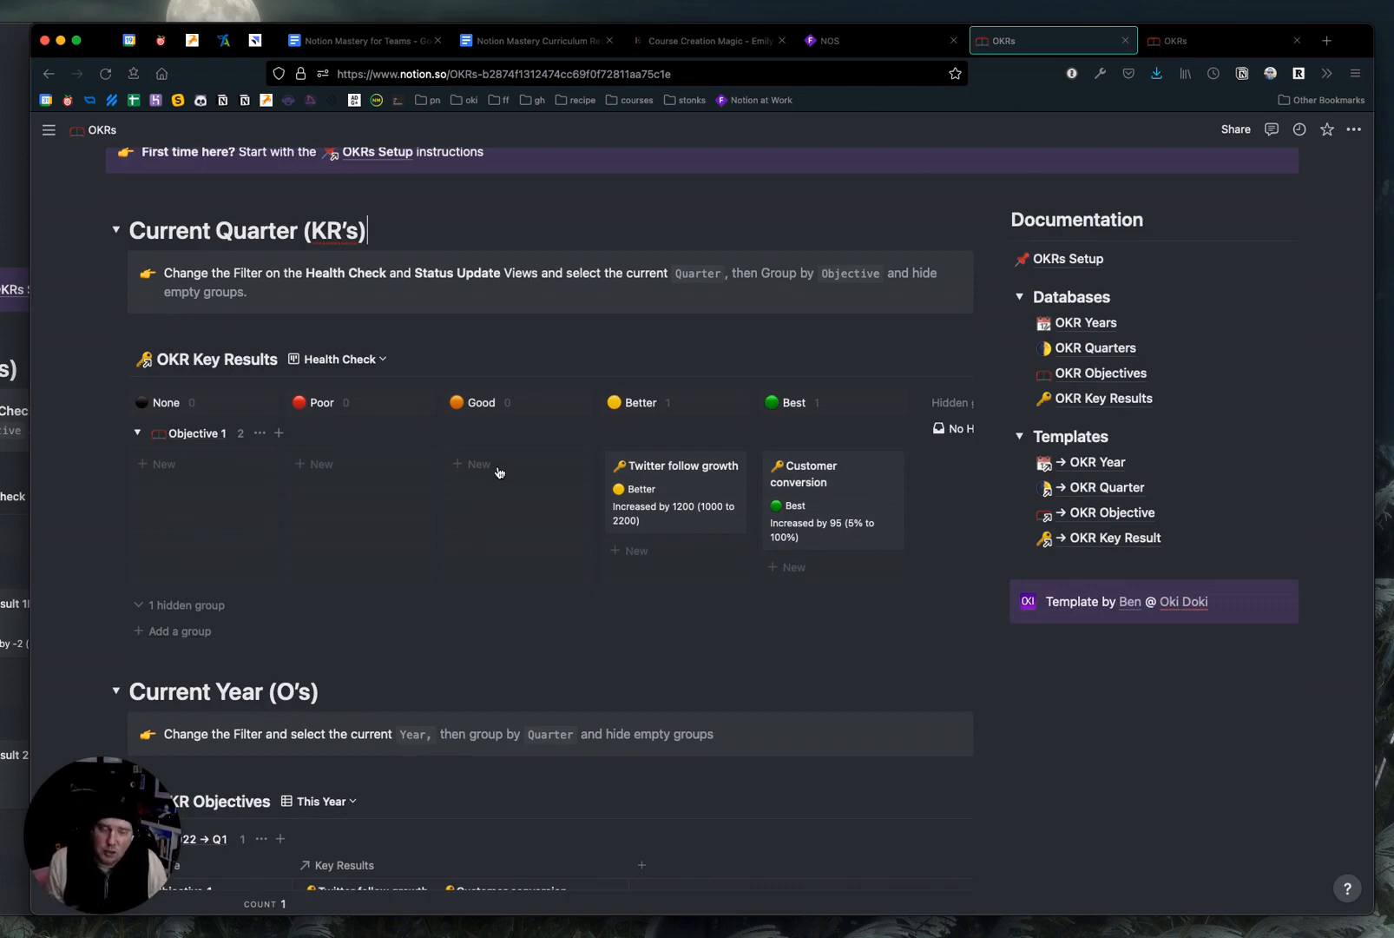
{"action": "scroll", "coordinate": [499, 473], "scroll_direction": "down", "scroll_amount": 1}
{"action": "scroll", "coordinate": [499, 473], "scroll_direction": "up", "scroll_amount": 5}
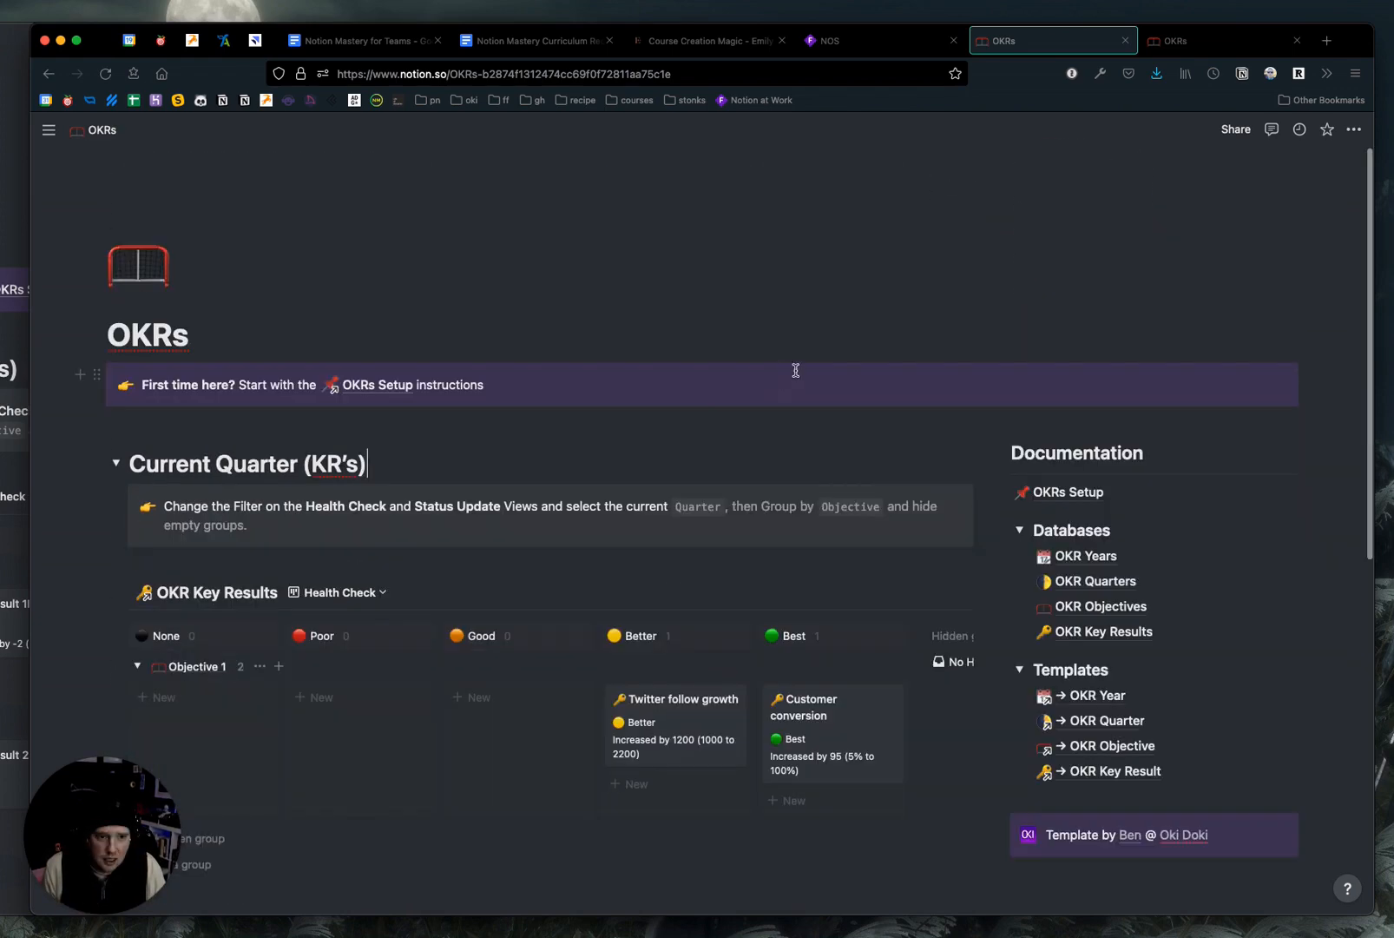